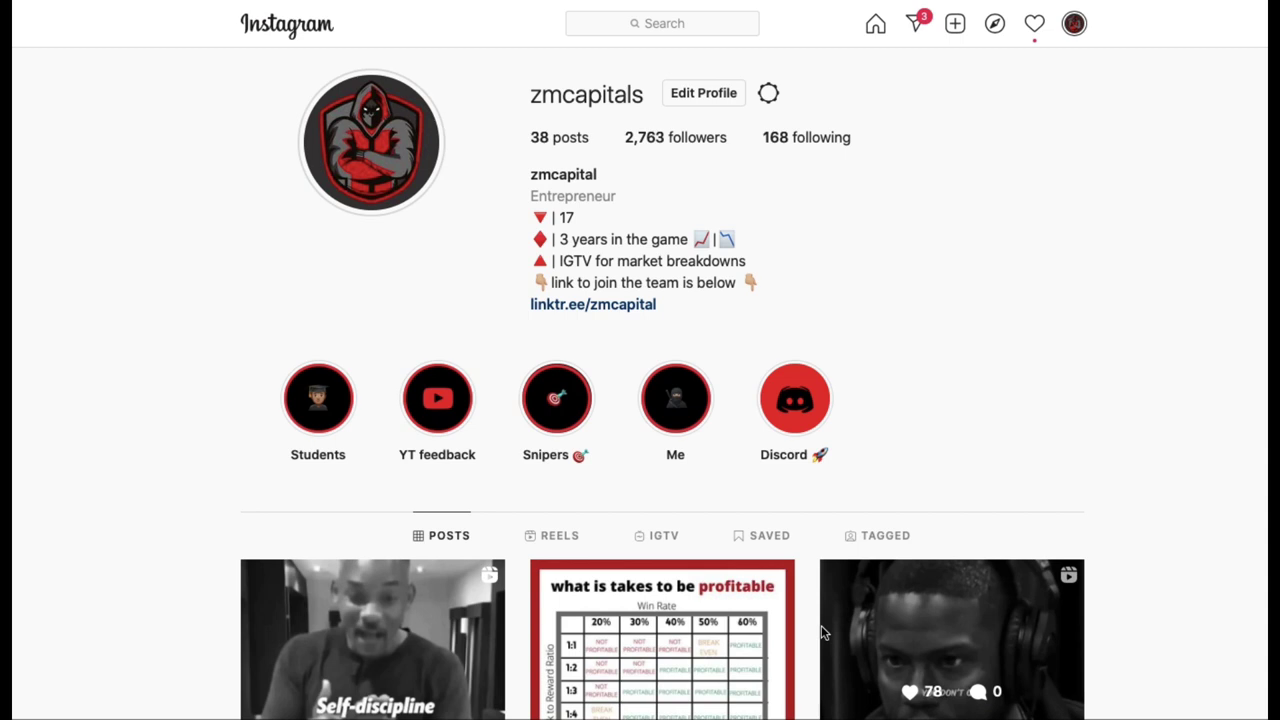
Open the XAU/USD sells post and browse its slides through to the proof sent to team
scroll(627, 481, "down", 5)
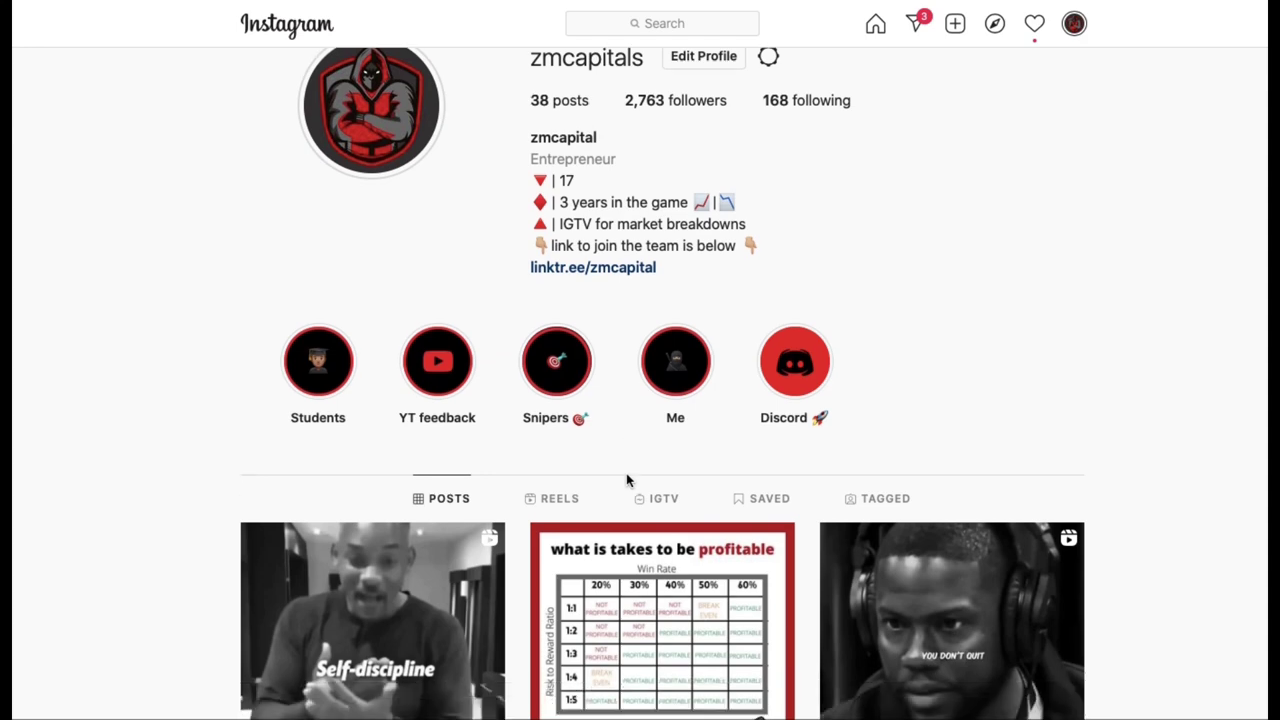
scroll(627, 481, "down", 1)
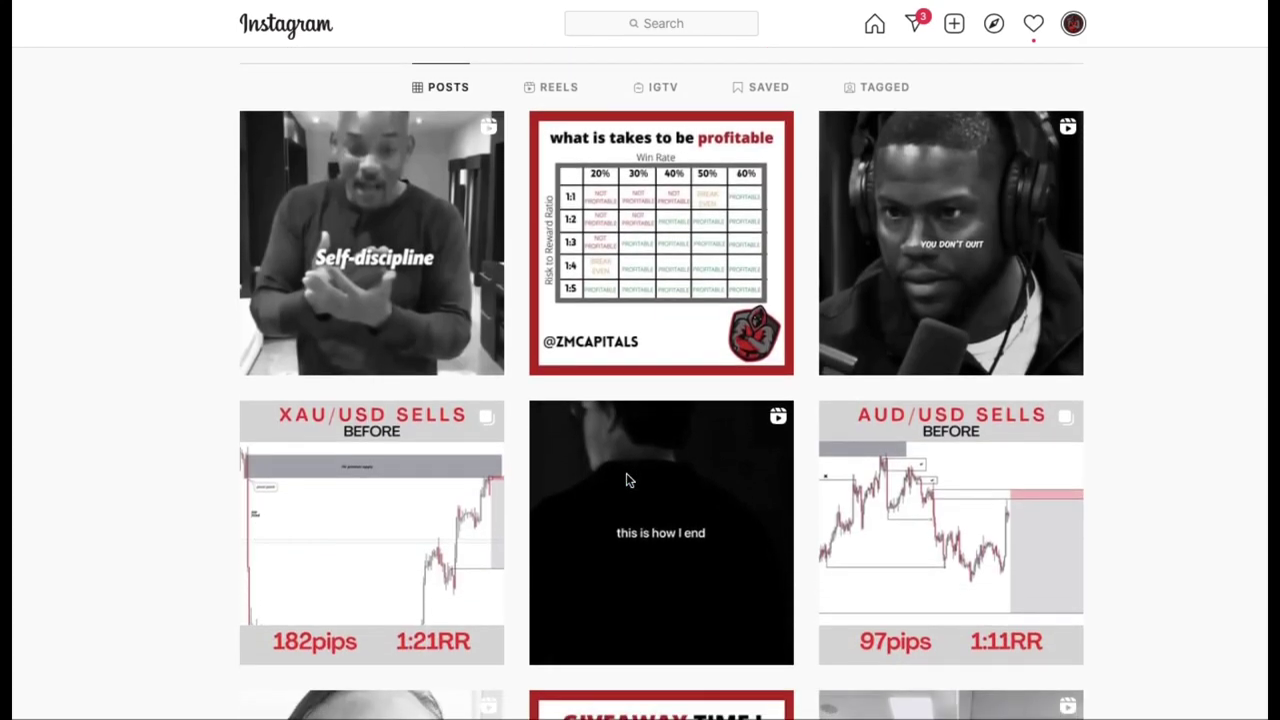
scroll(627, 481, "up", 6)
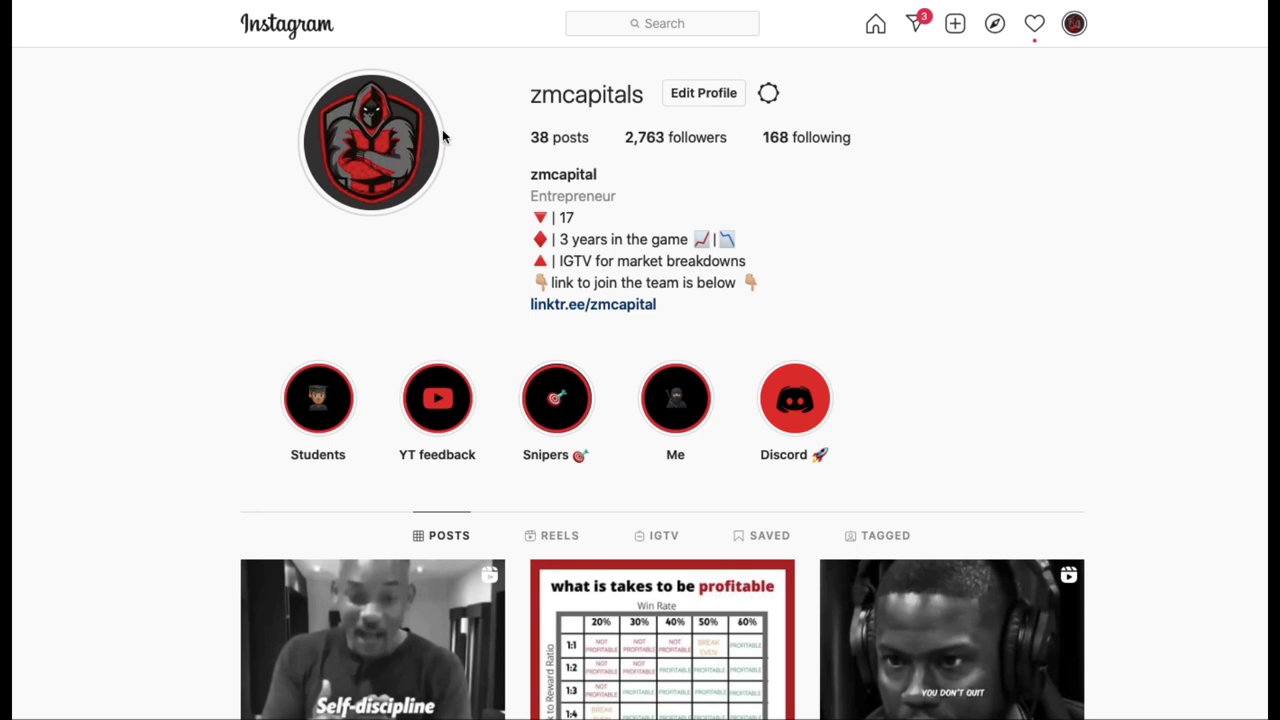
scroll(480, 340, "down", 5)
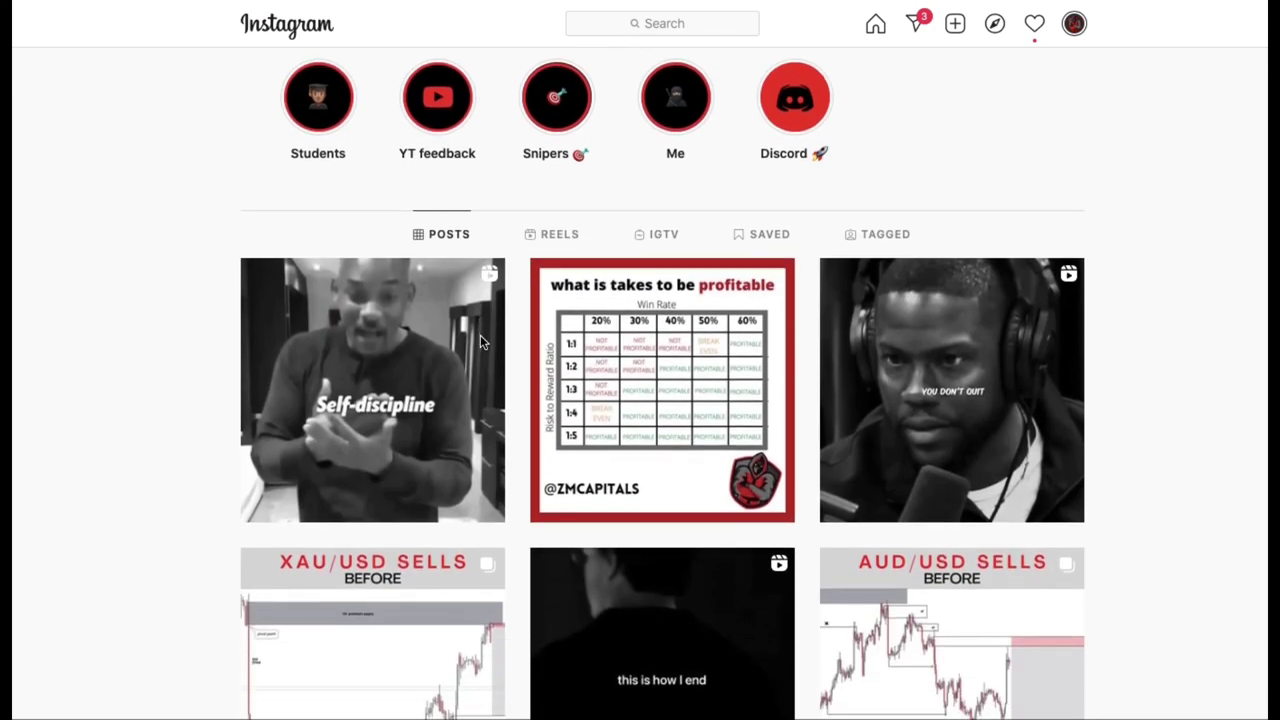
scroll(482, 343, "down", 1)
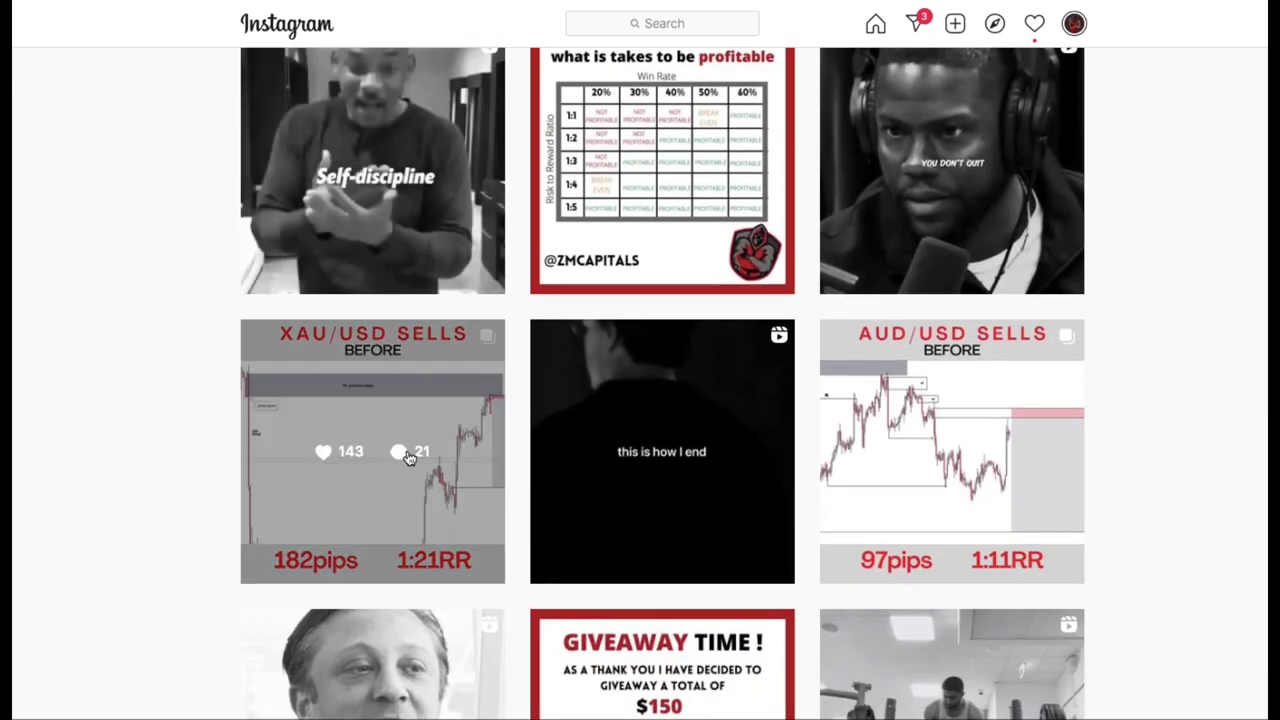
left_click(381, 512)
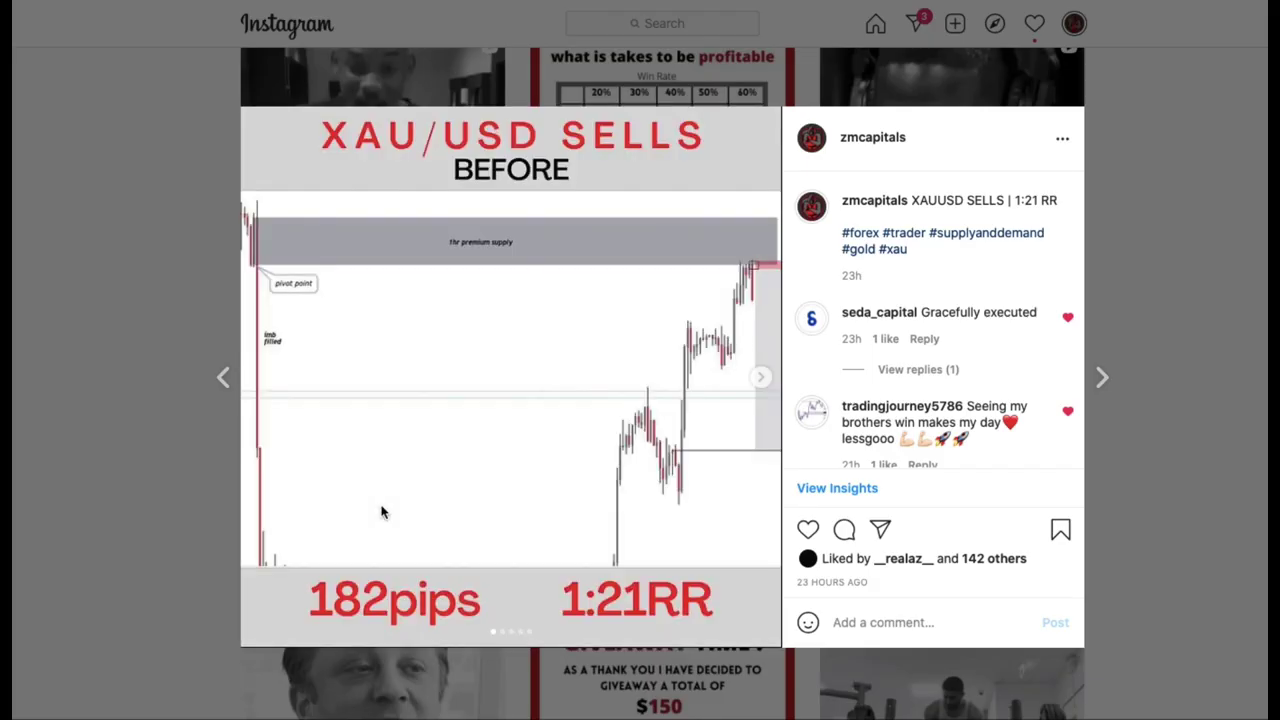
left_click(760, 378)
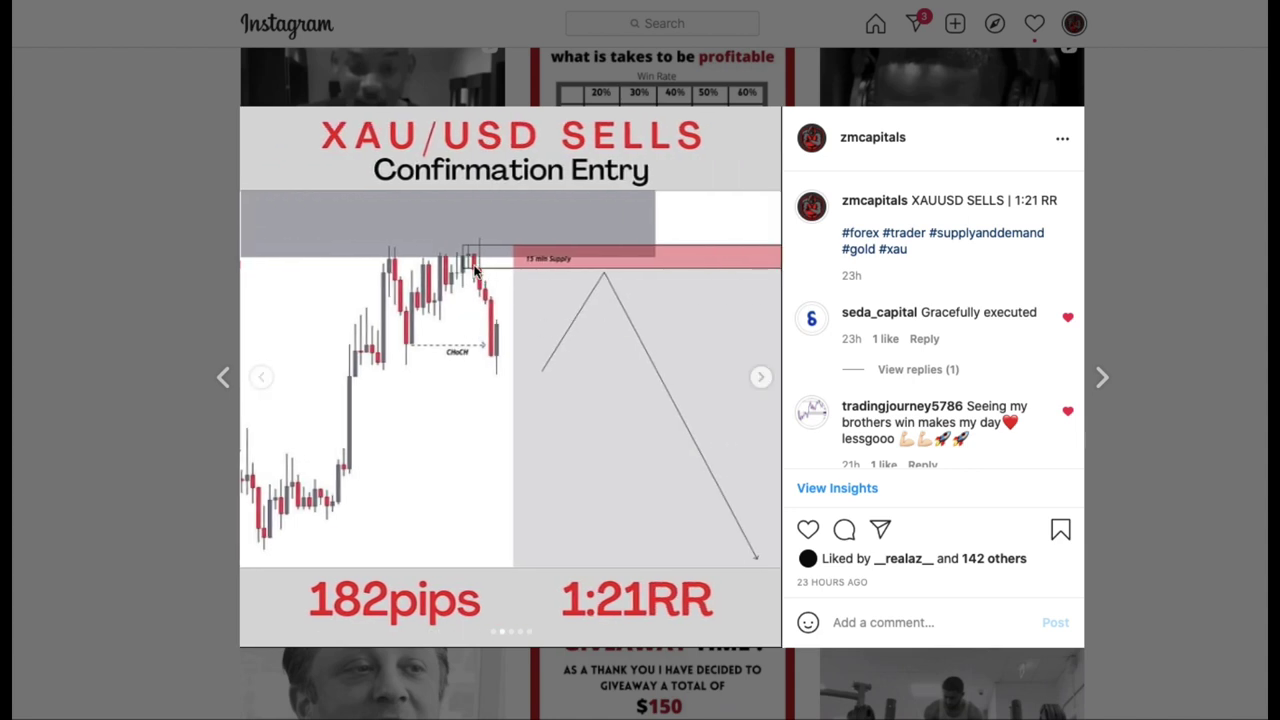
left_click(759, 379)
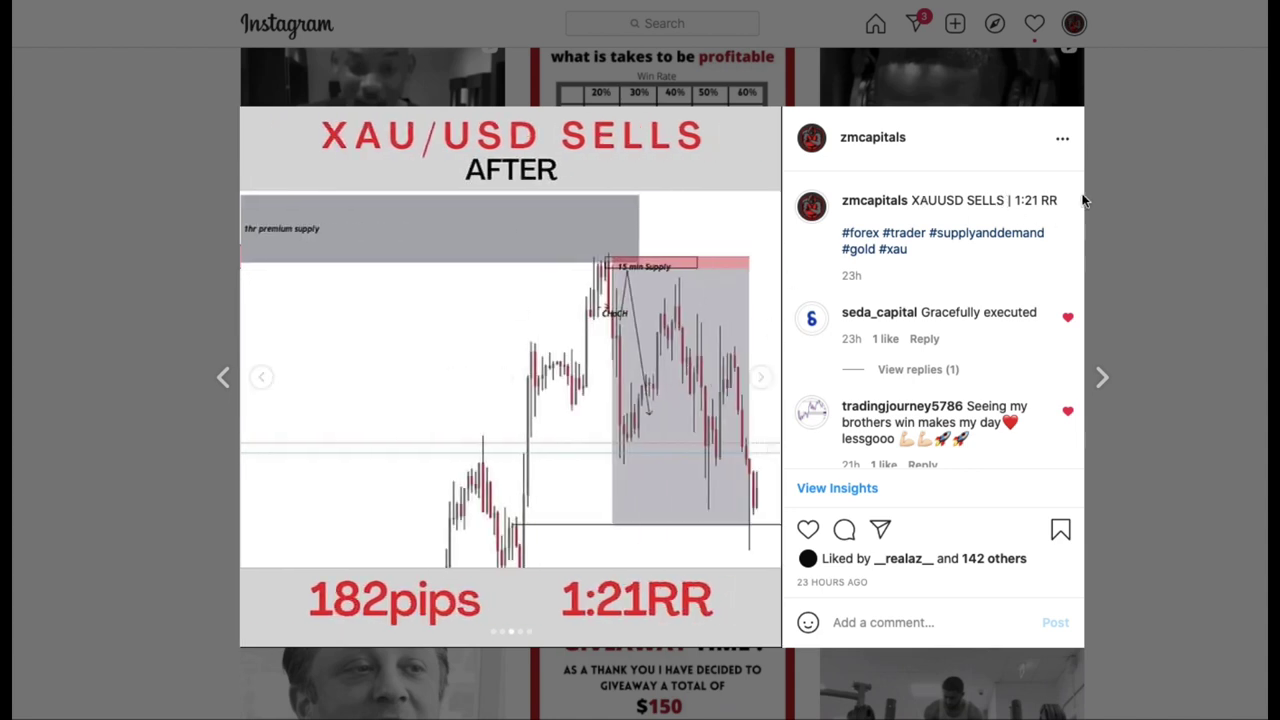
left_click(761, 380)
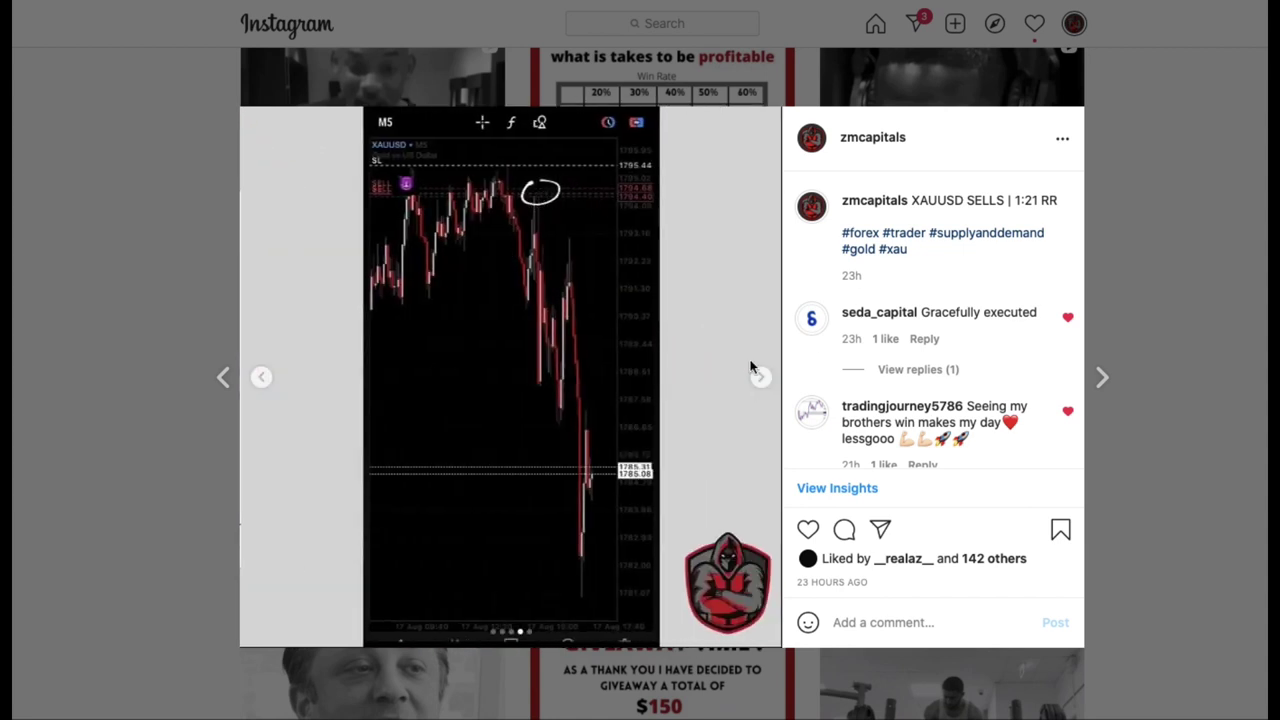
left_click(759, 377)
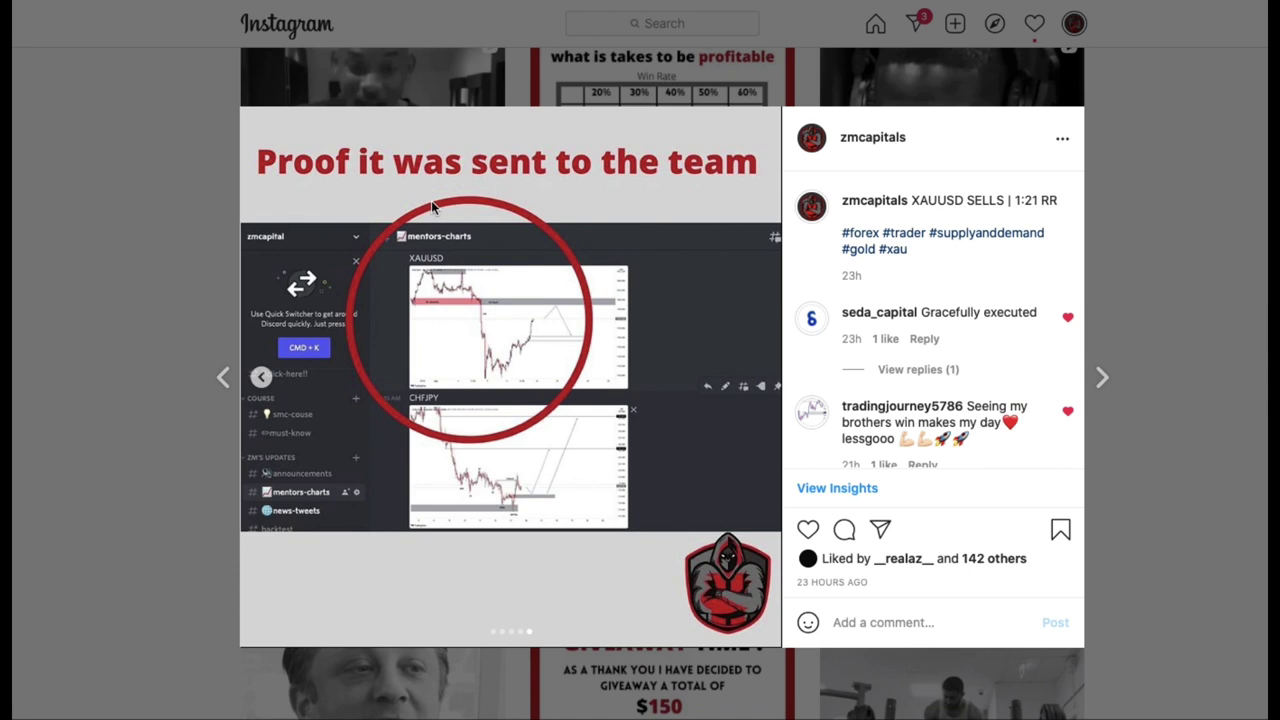
Return to the profile and open the COURSE + DISCORD offer via the Linktree link
left_click(194, 250)
scroll(443, 177, "up", 5)
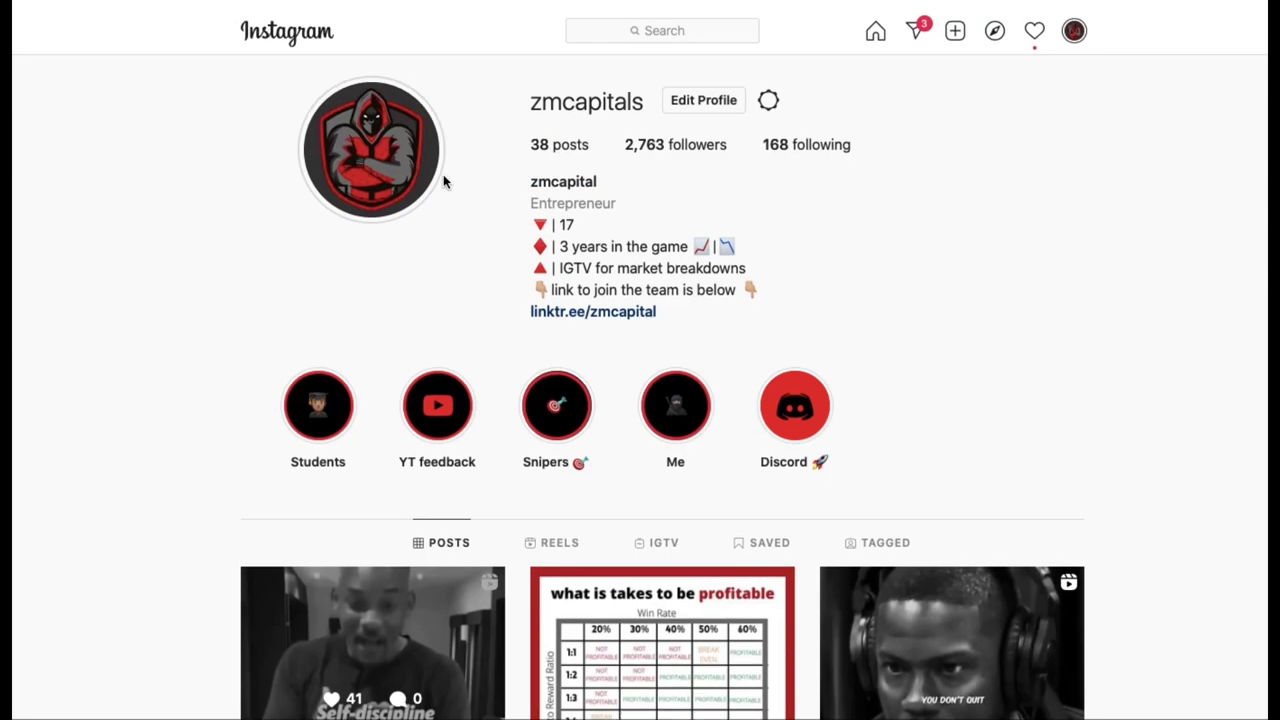
left_click(560, 303)
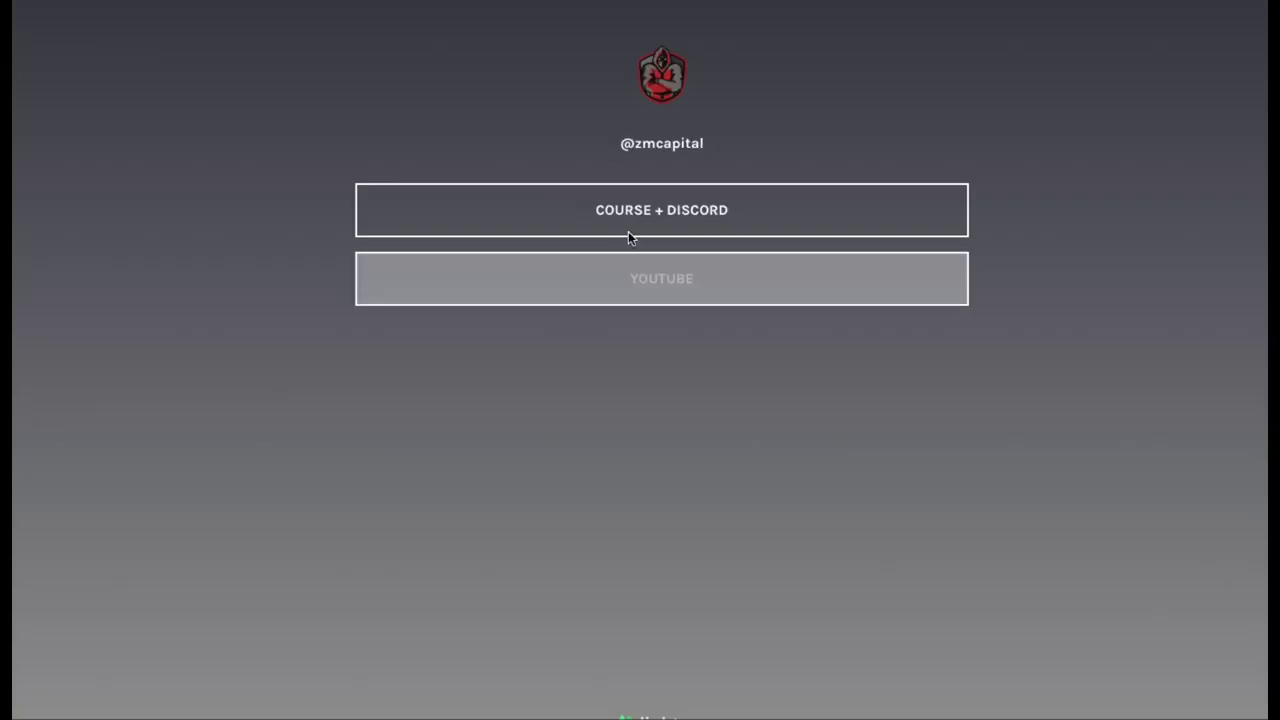
left_click(630, 232)
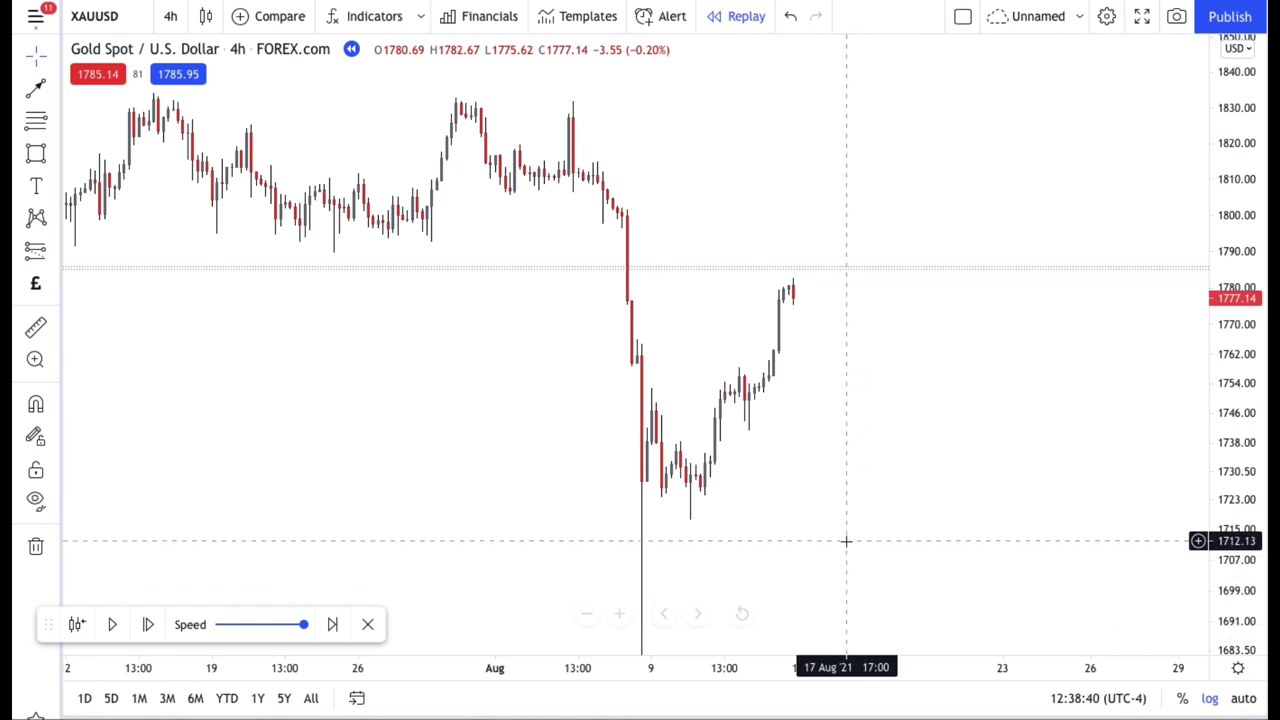
Nudge the XAUUSD chart and change its interval from 4h to 1H
left_click_drag(846, 540, 845, 515)
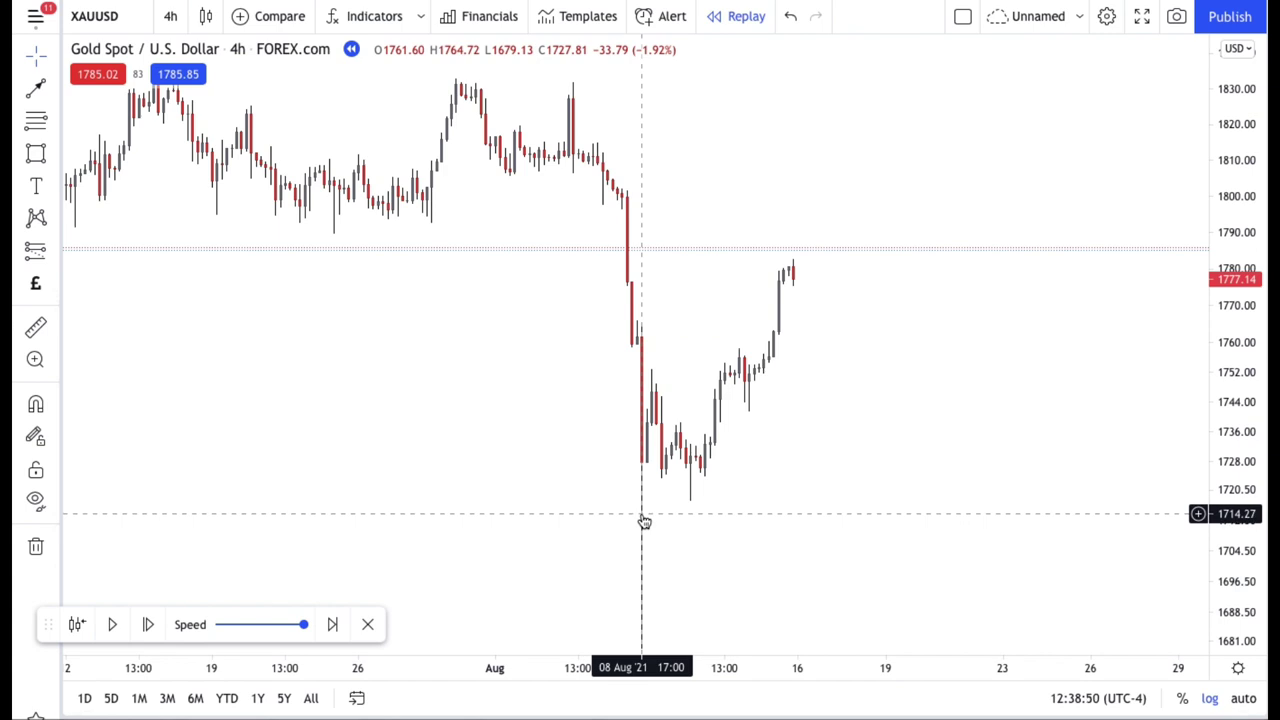
type("1")
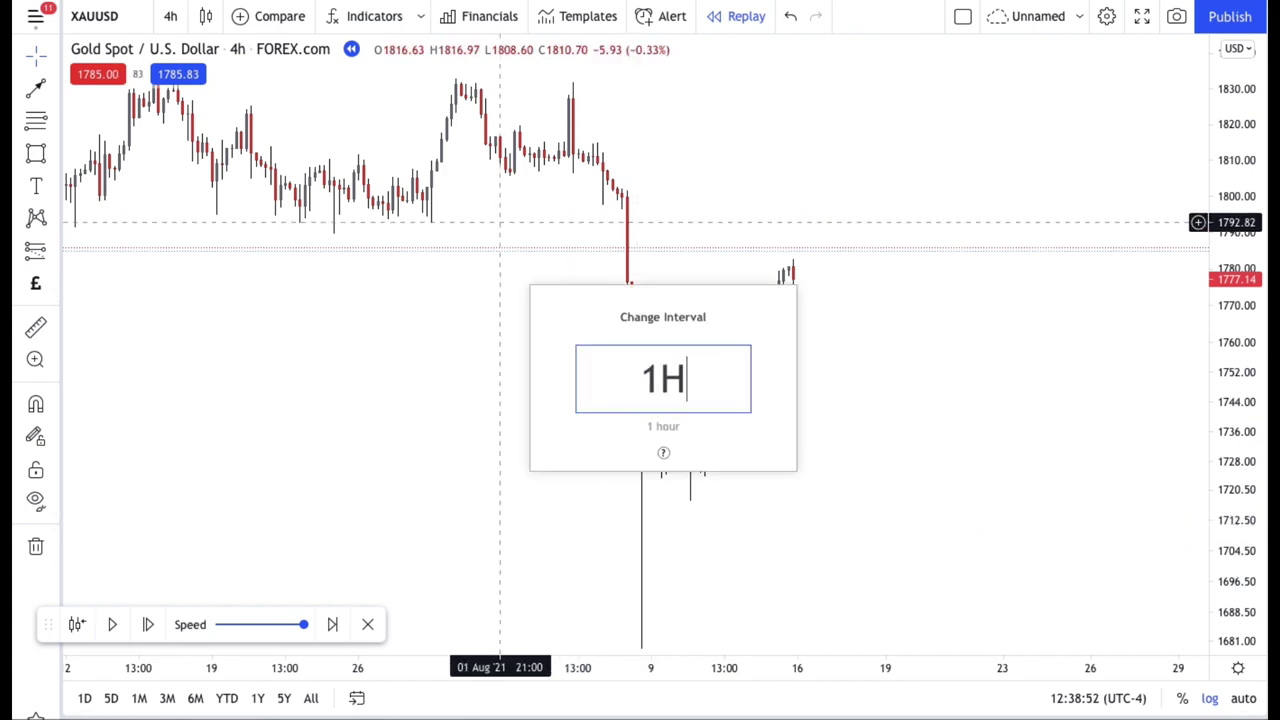
type("H")
key("Return")
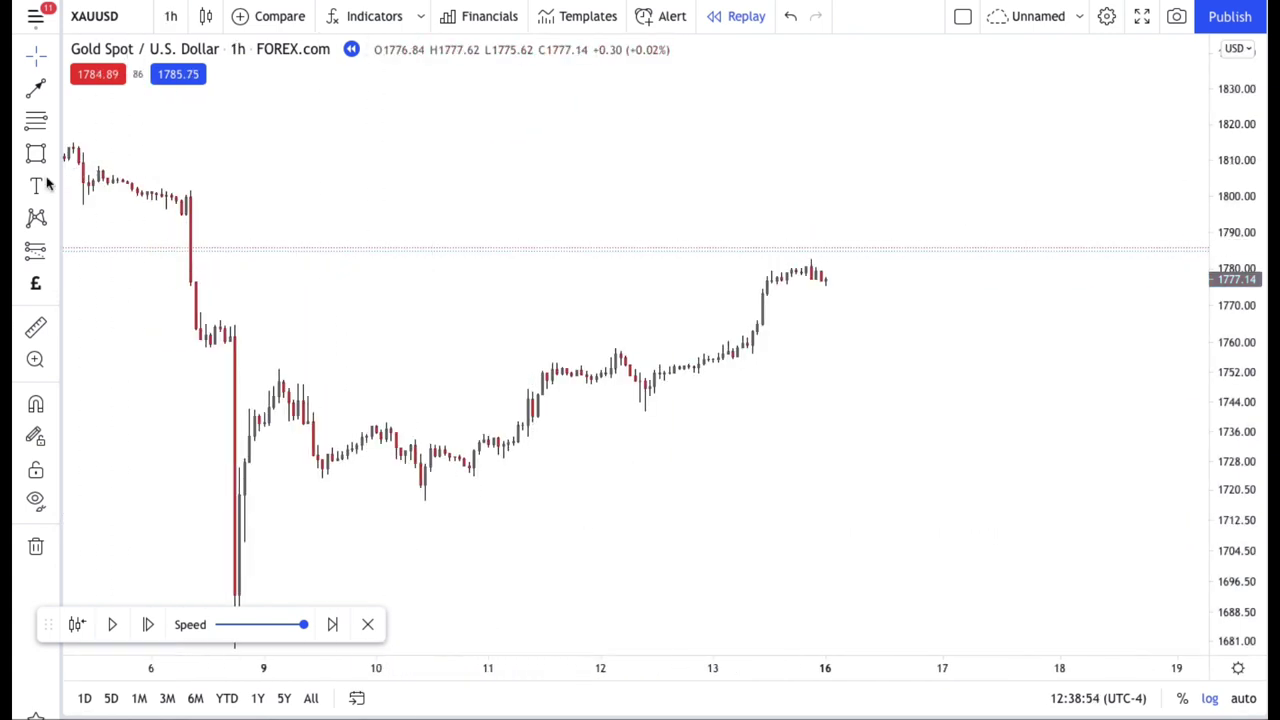
Draw the 1794.81–1802.04 supply zone with the POI template and extend it right
mouse_move(181, 215)
left_mouse_down()
mouse_move(214, 189)
mouse_move(913, 231)
left_mouse_up()
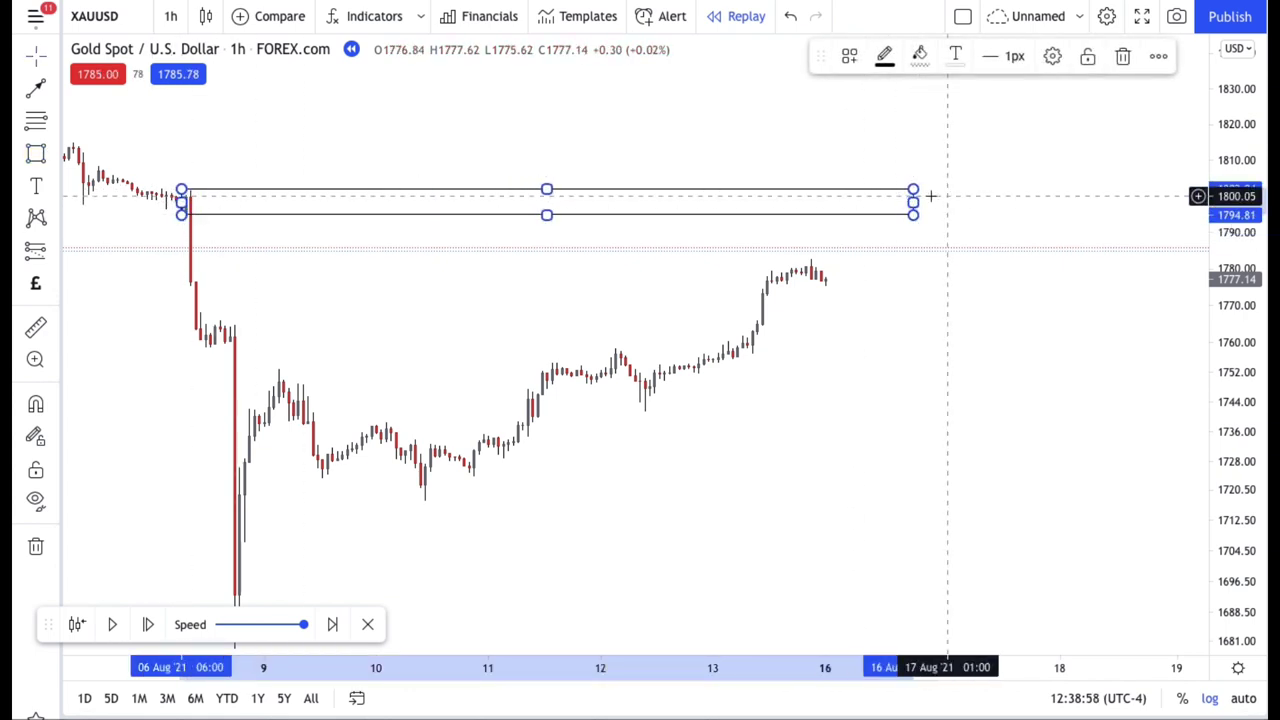
left_click(849, 56)
left_click(852, 192)
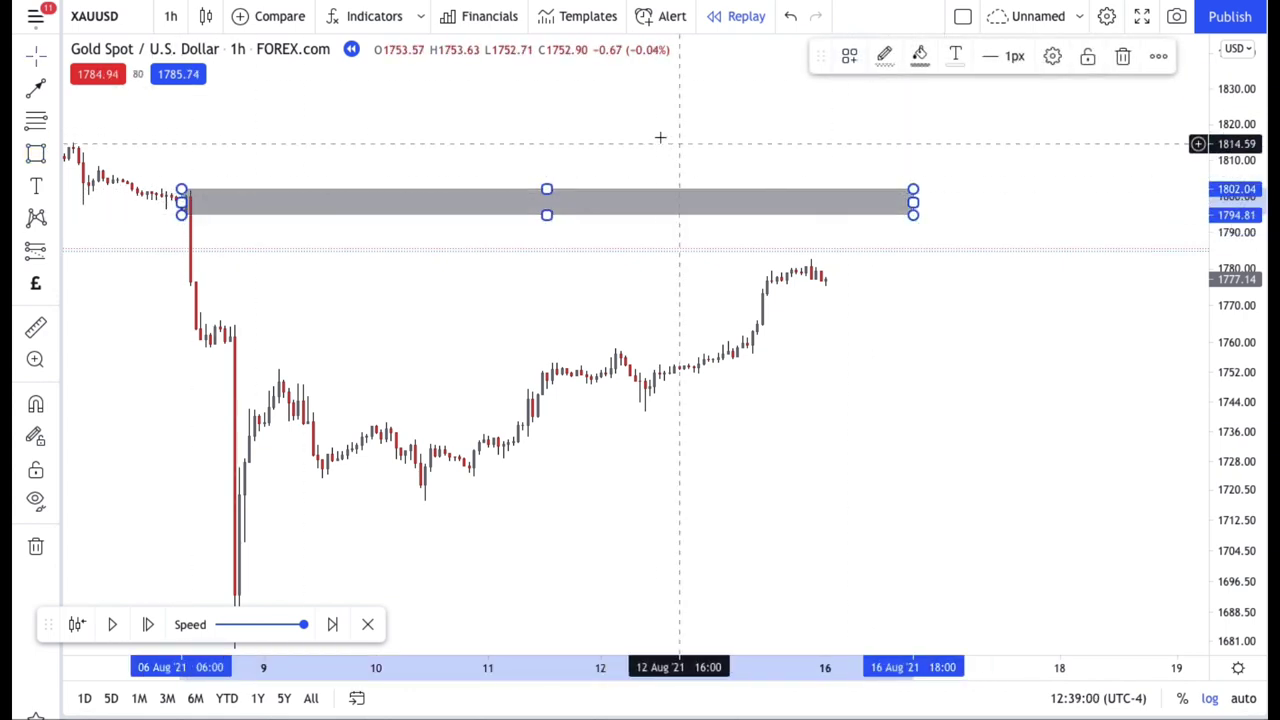
left_click_drag(660, 134, 757, 134)
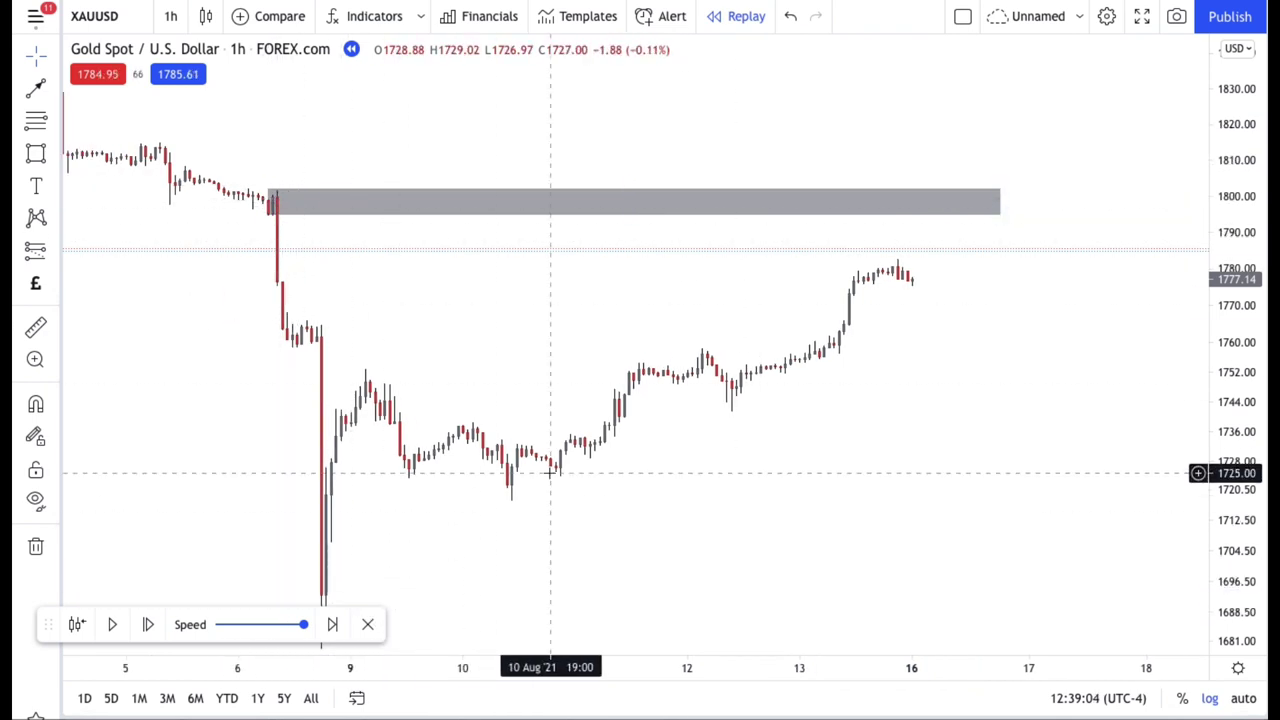
left_click_drag(1000, 203, 1068, 202)
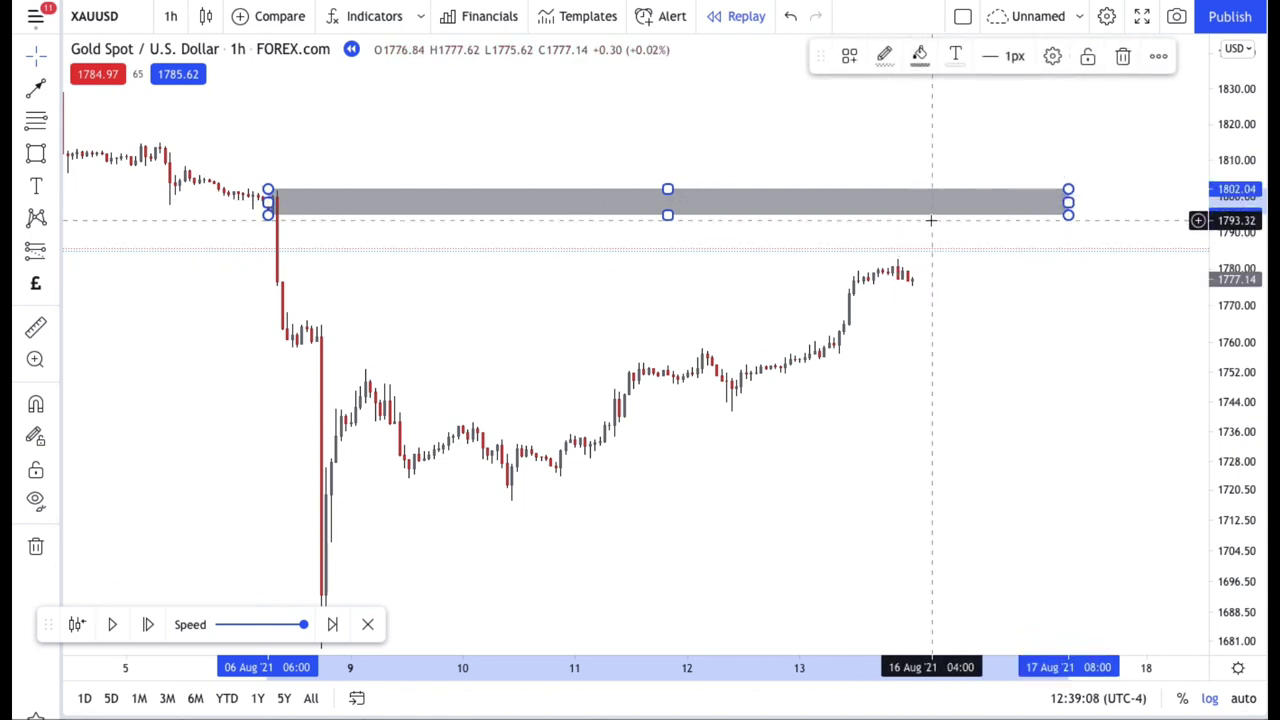
Replay a few candles, then switch the chart to the 15-minute interval
left_click(114, 625)
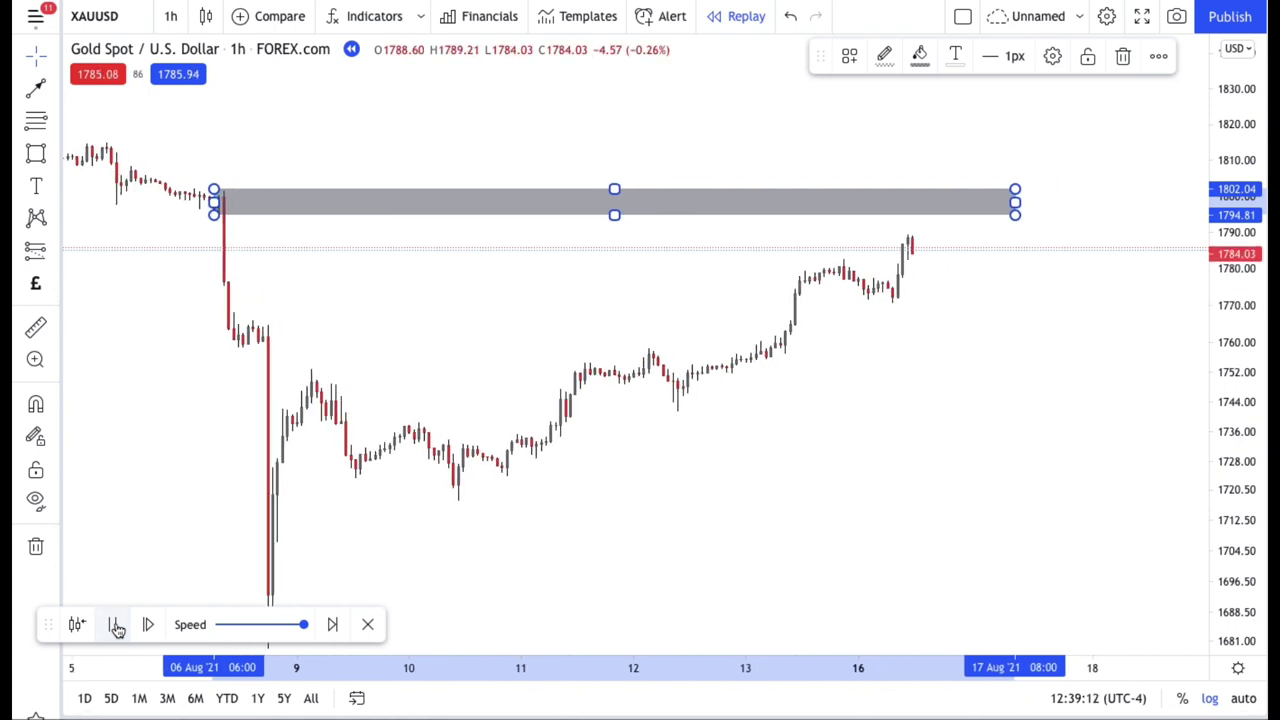
left_click(114, 625)
type("15")
key("Return")
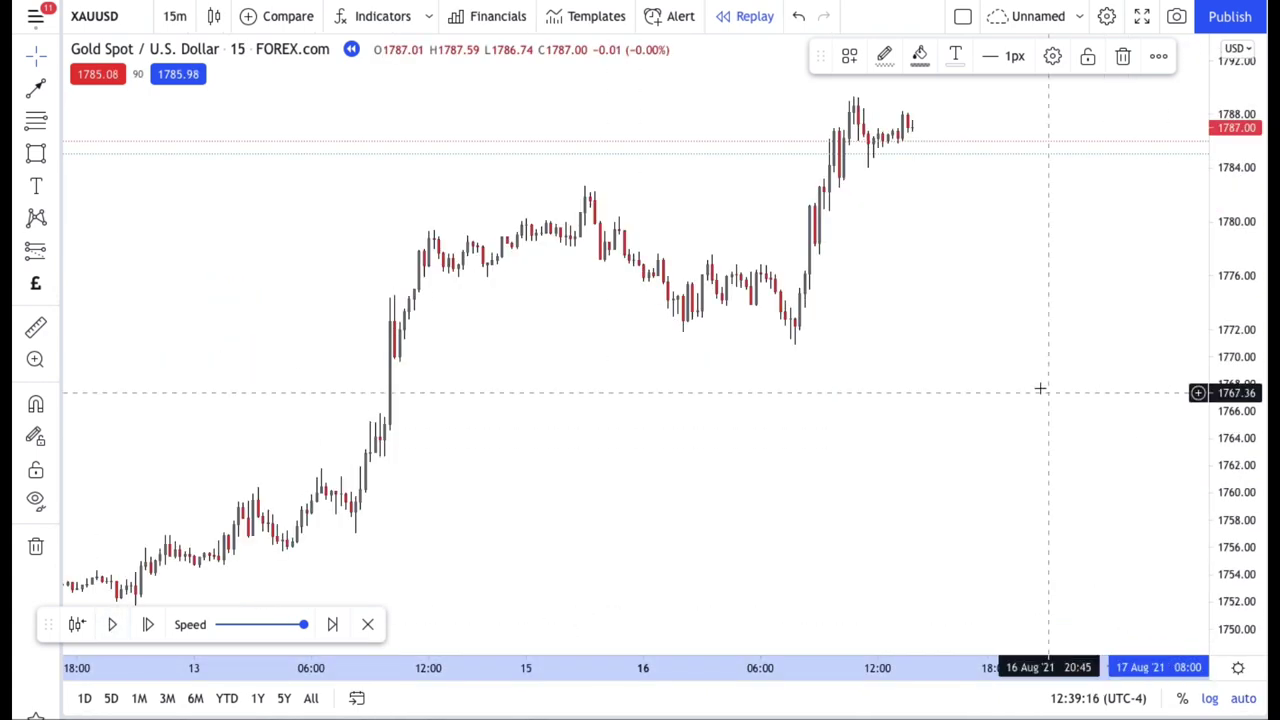
Replay 15-minute candles until gold touches about 1794.68, then stretch the zone slightly right
left_click_drag(1040, 386, 986, 543)
left_click_drag(1123, 257, 903, 447)
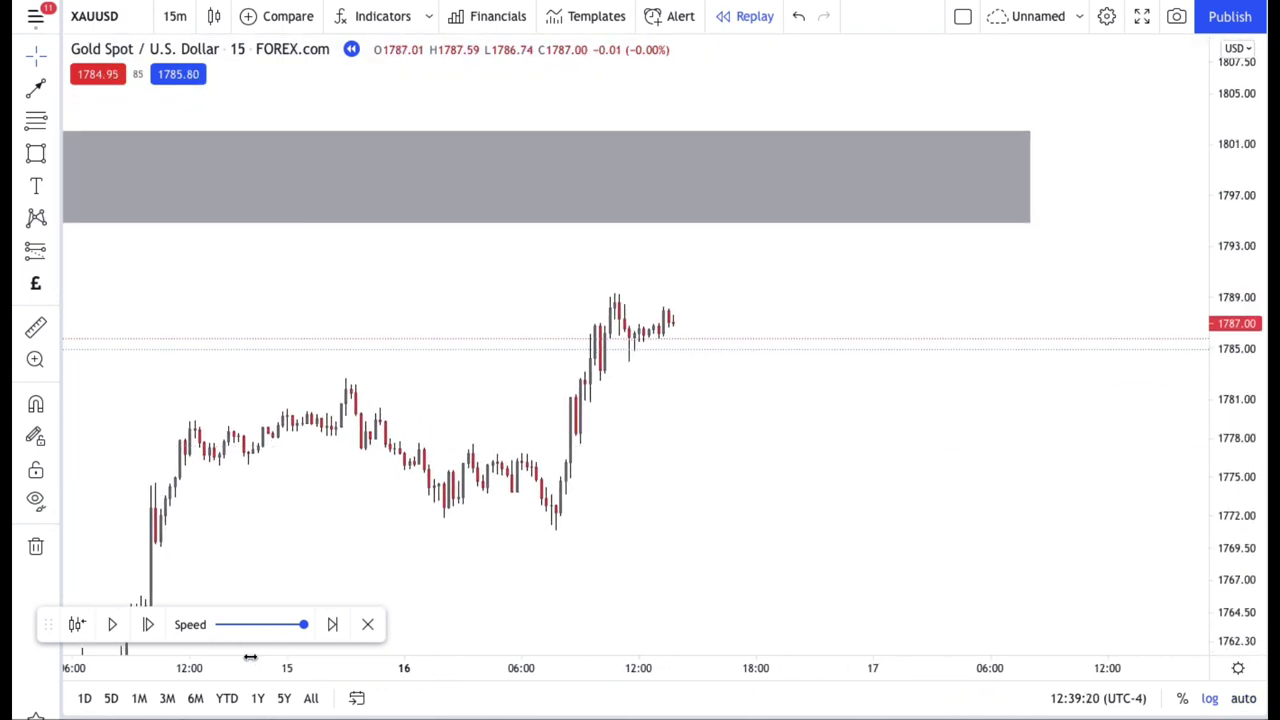
left_click(110, 628)
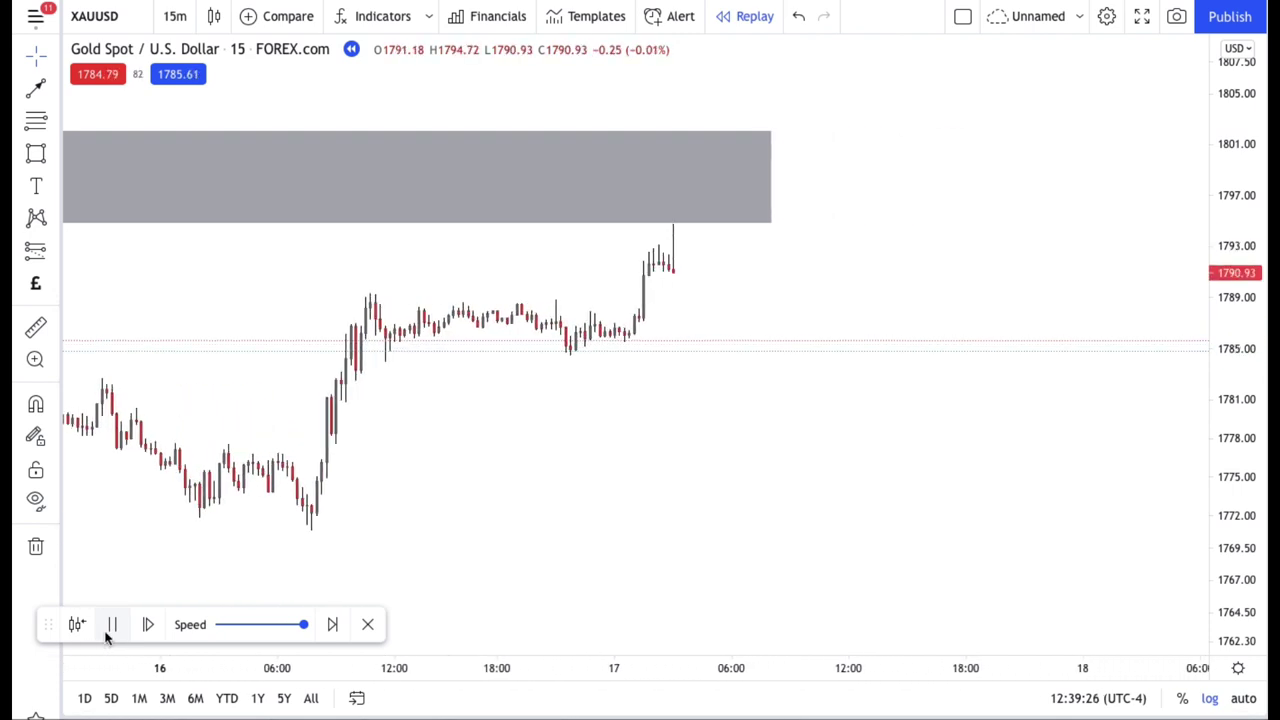
left_click(111, 625)
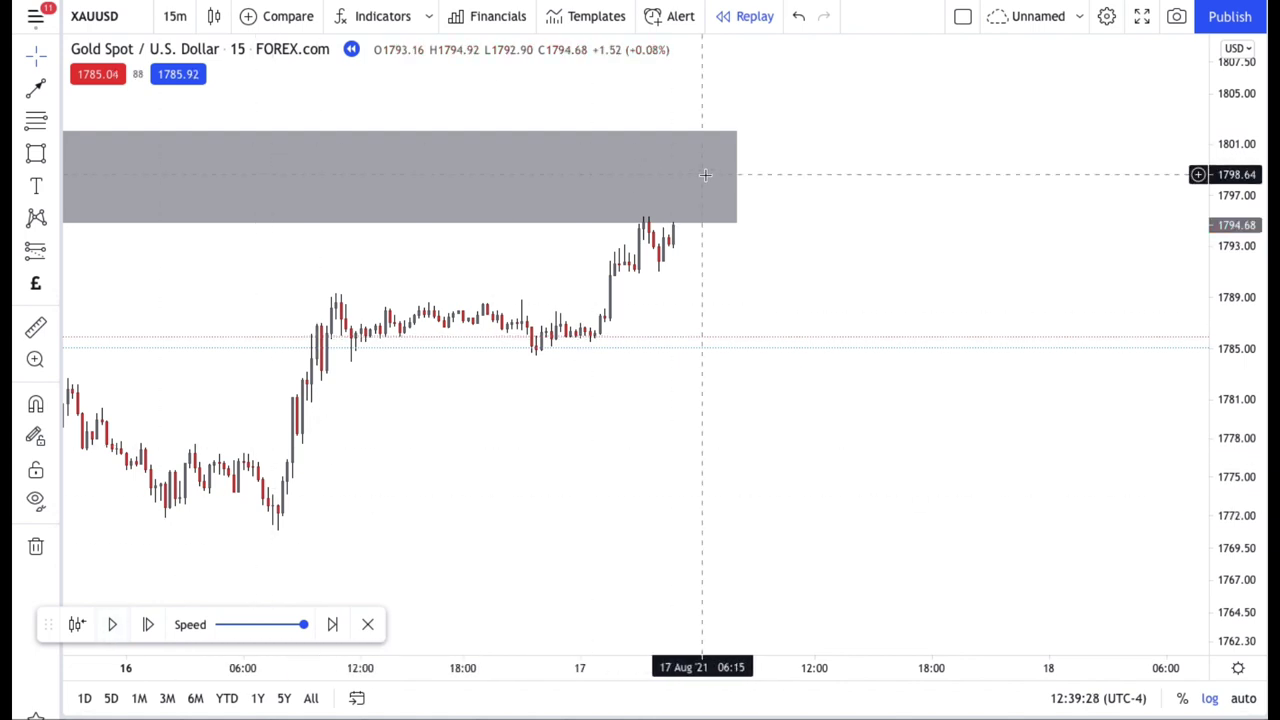
left_click(737, 177)
left_click_drag(737, 177, 746, 177)
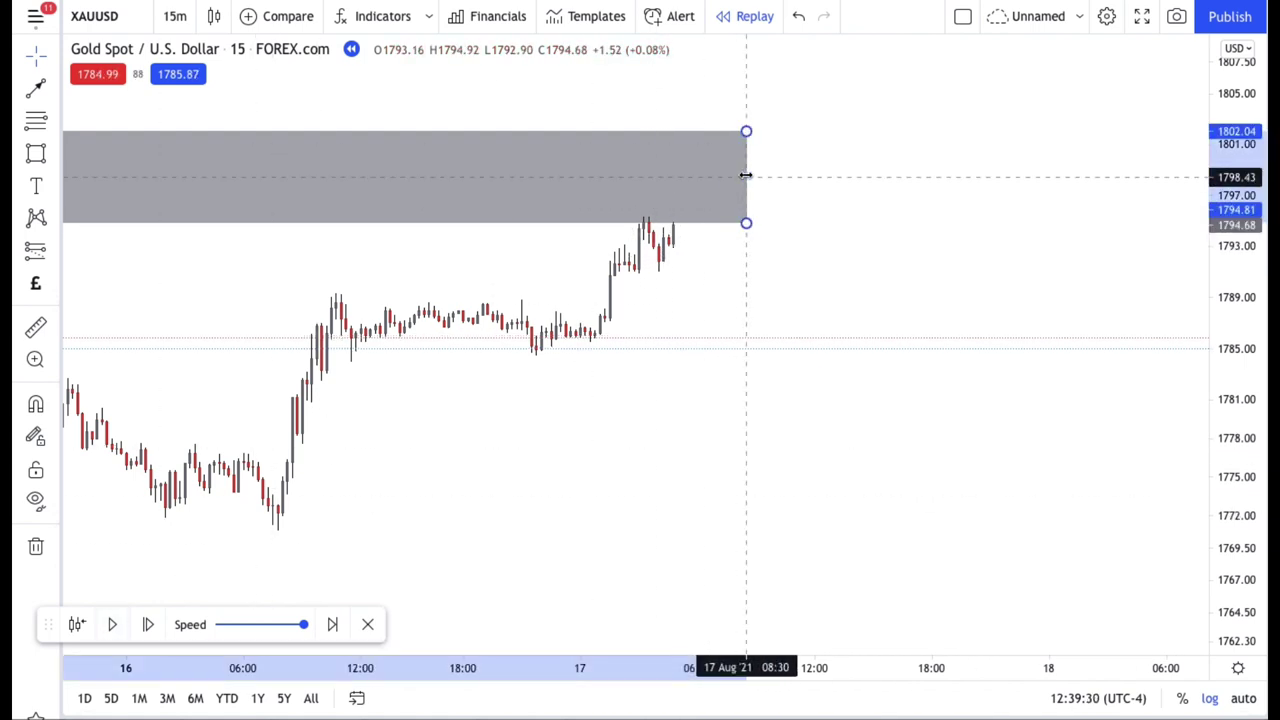
Switch the gold chart to the 5-minute interval and fit the price scale
key("5")
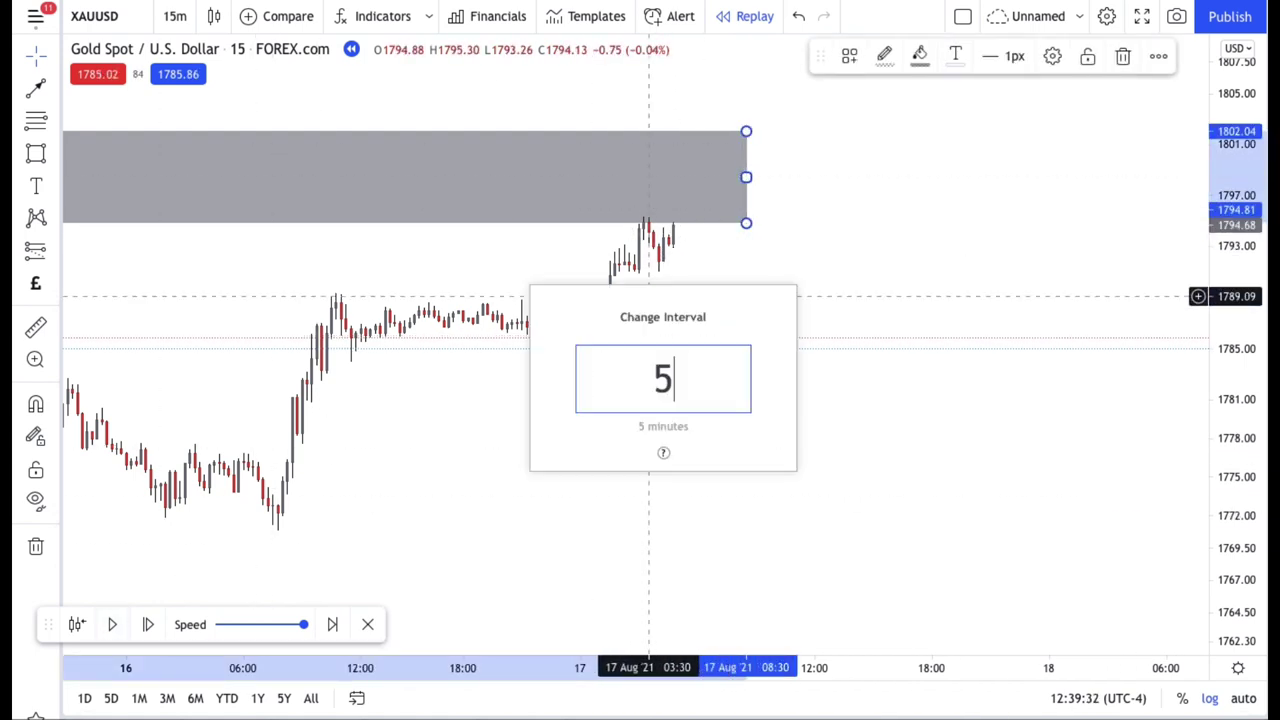
key("Return")
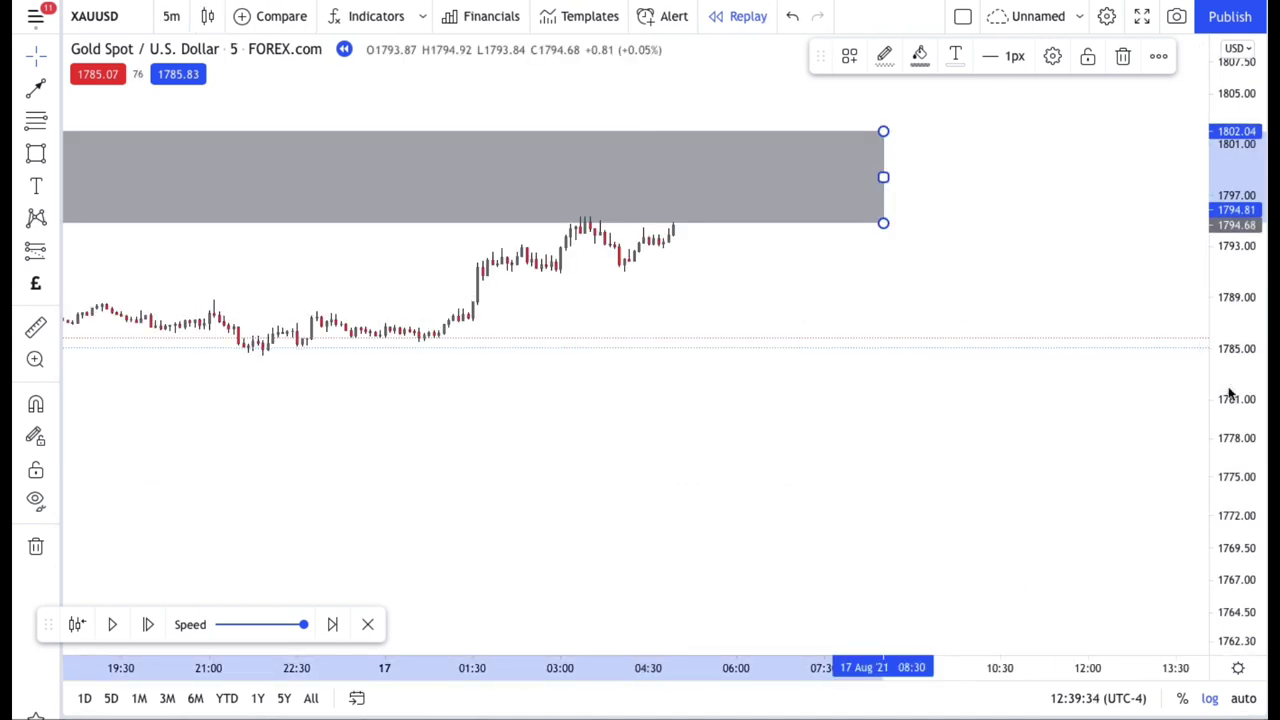
double_click(1230, 395)
left_click_drag(986, 266, 906, 306)
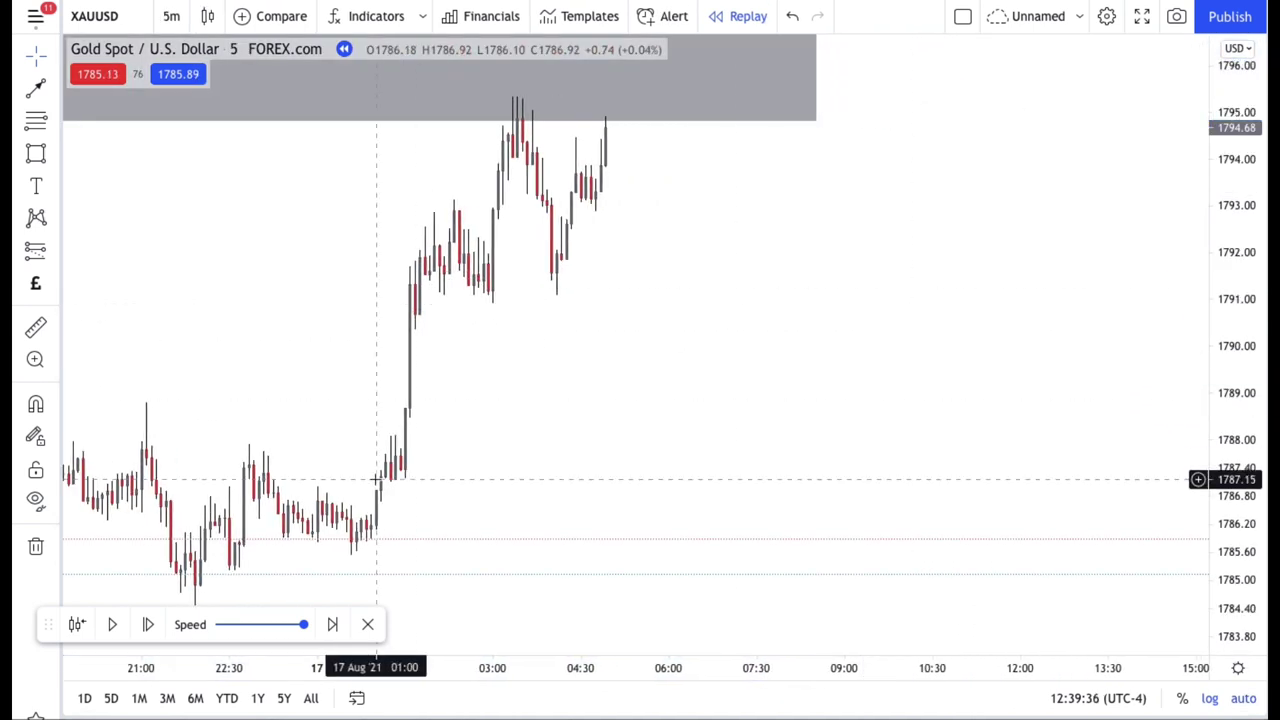
Replay the drop to about 1788.25, then restart the replay from an earlier 17 Aug bar
left_click(112, 624)
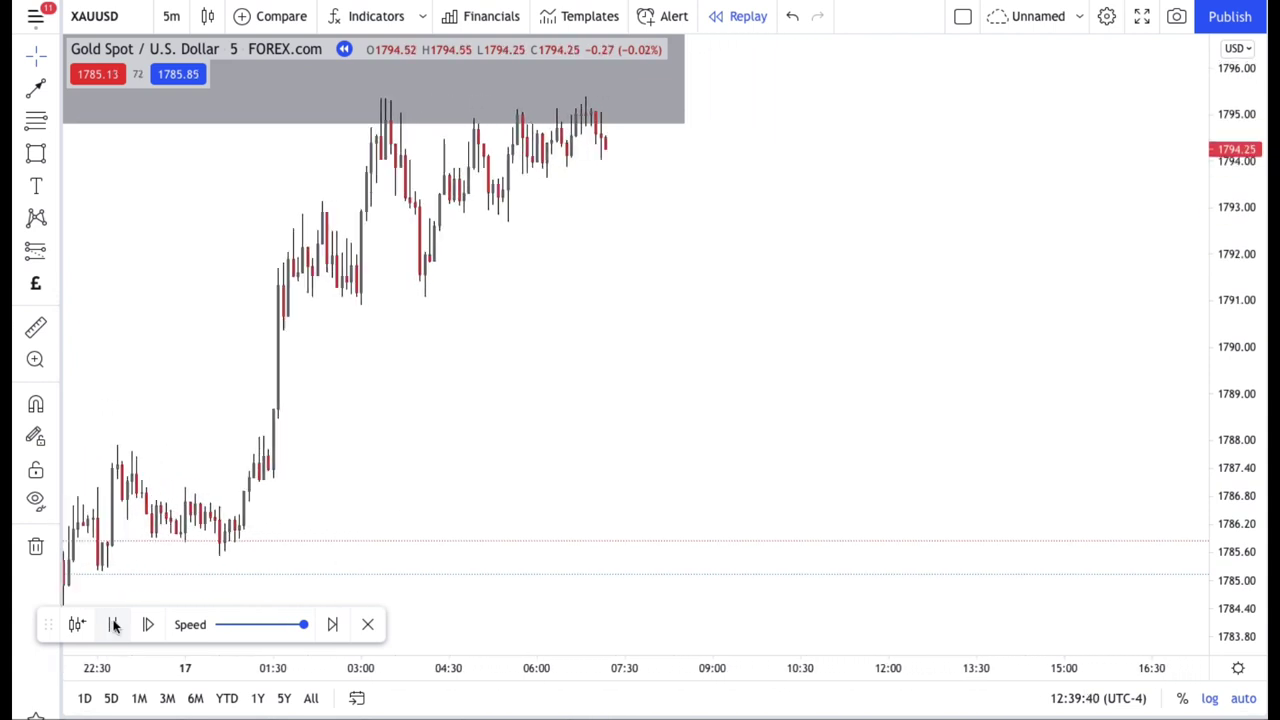
left_click(112, 624)
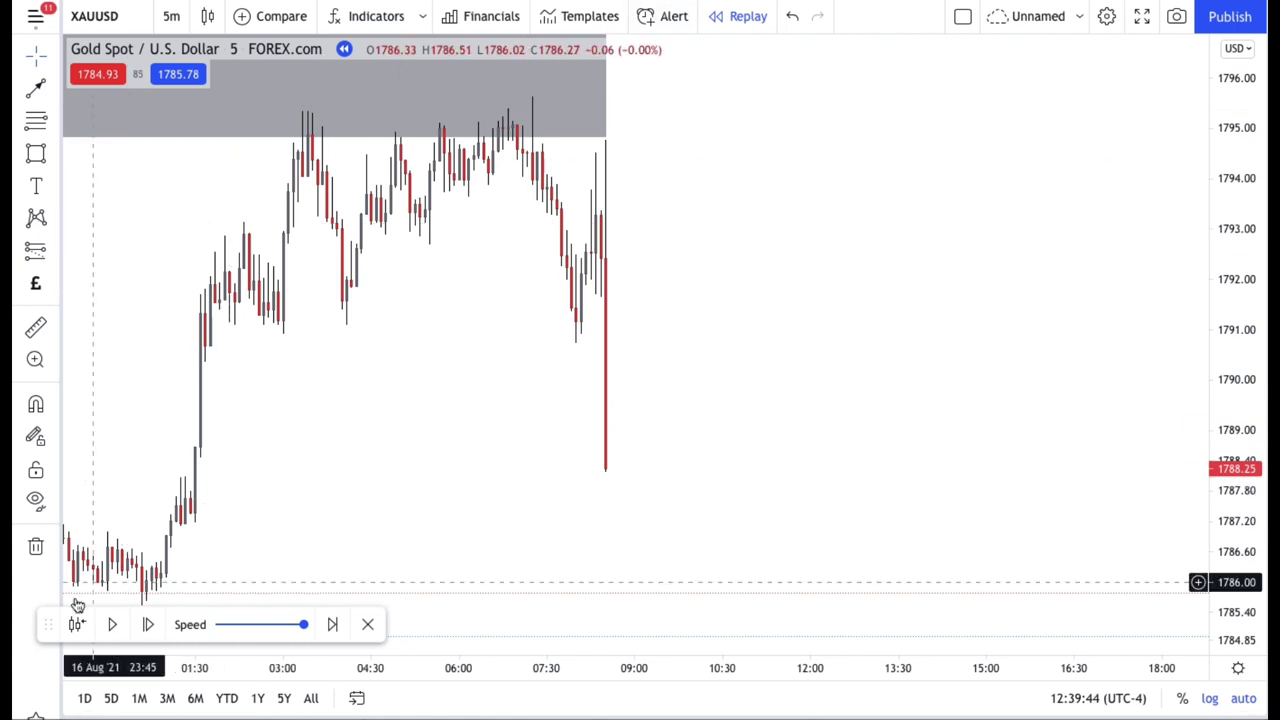
left_click(77, 624)
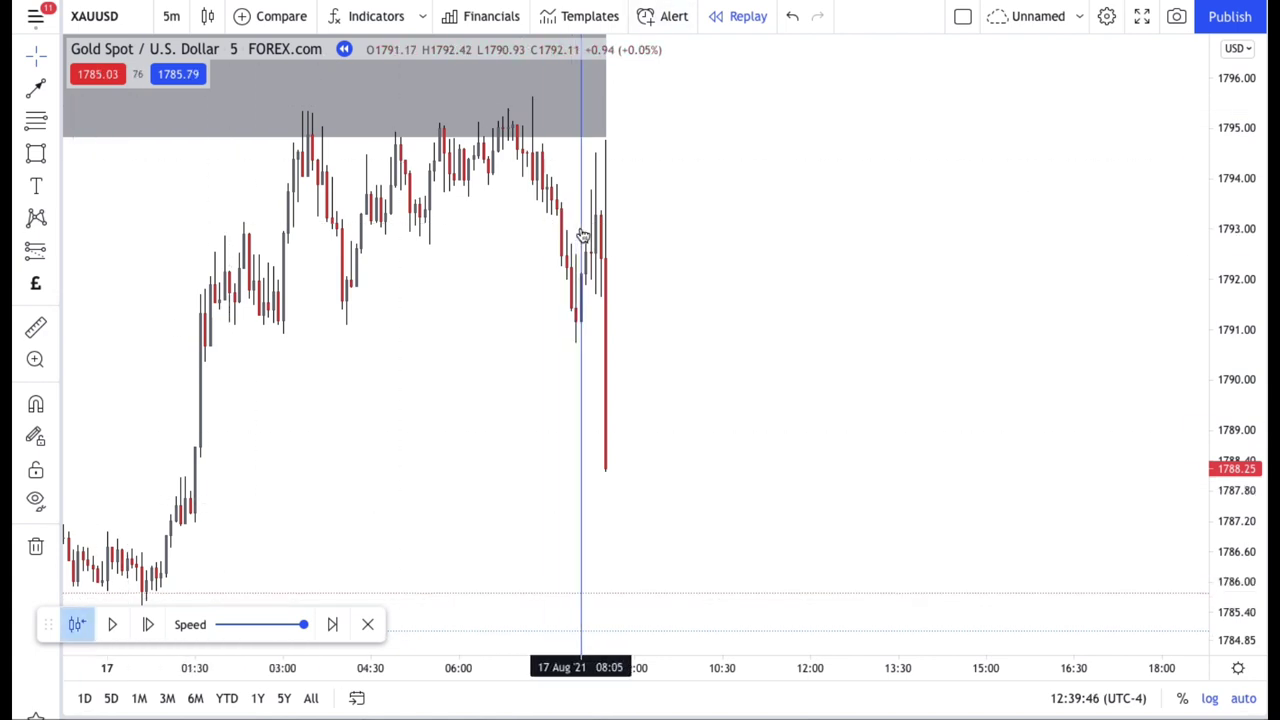
left_click(581, 235)
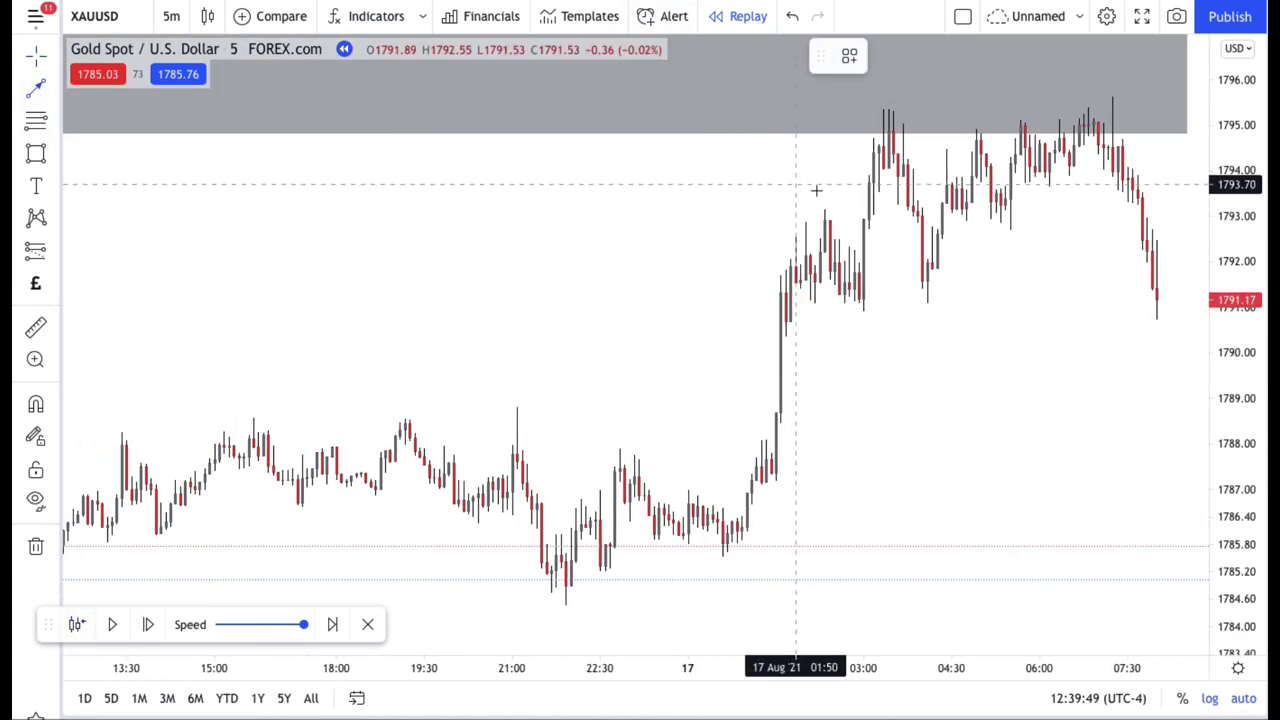
Draw a CHoCH line at the broken low and label it 'CHoCH' beneath
left_click(1010, 231)
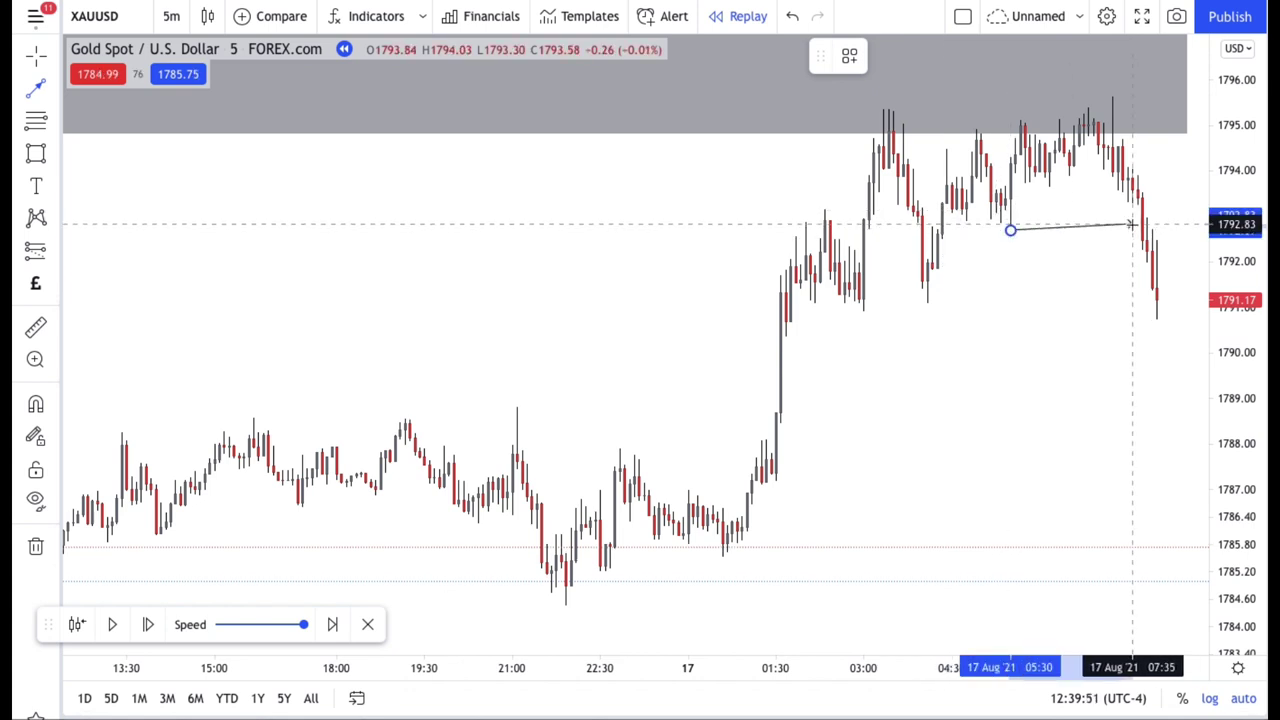
left_click(1132, 230)
left_click_drag(1060, 343, 814, 343)
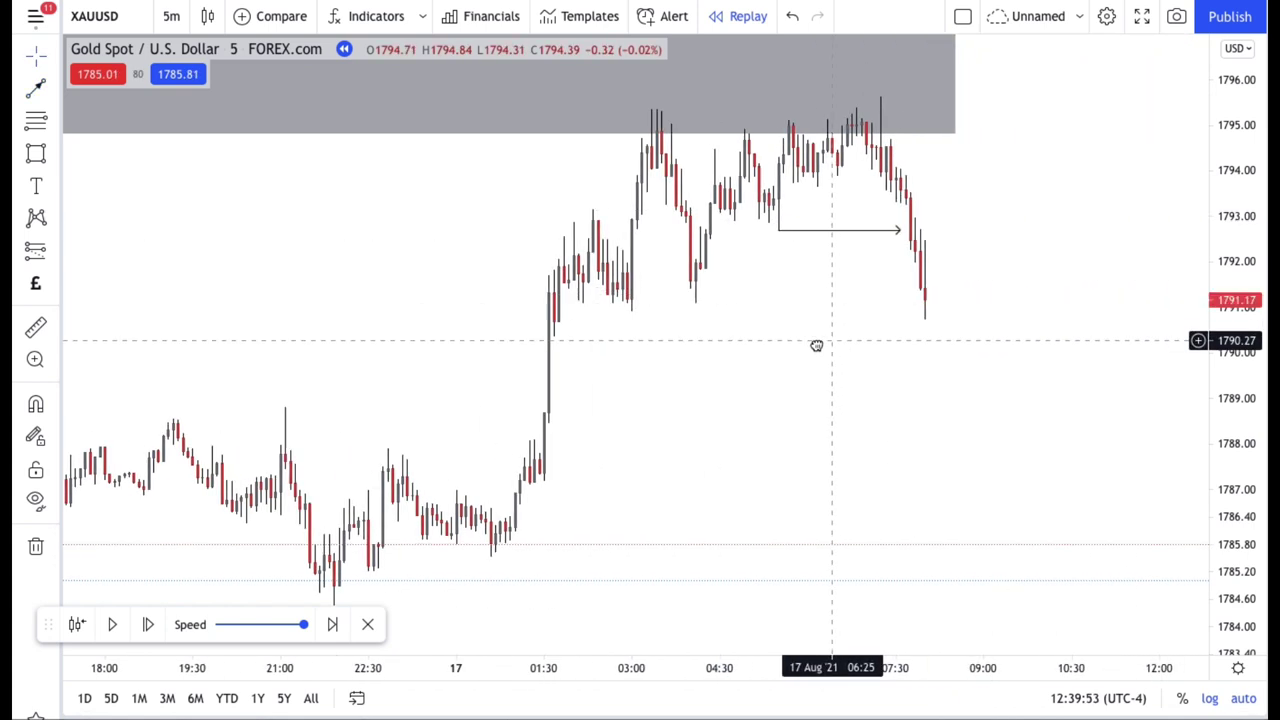
left_click_drag(1225, 341, 266, 394)
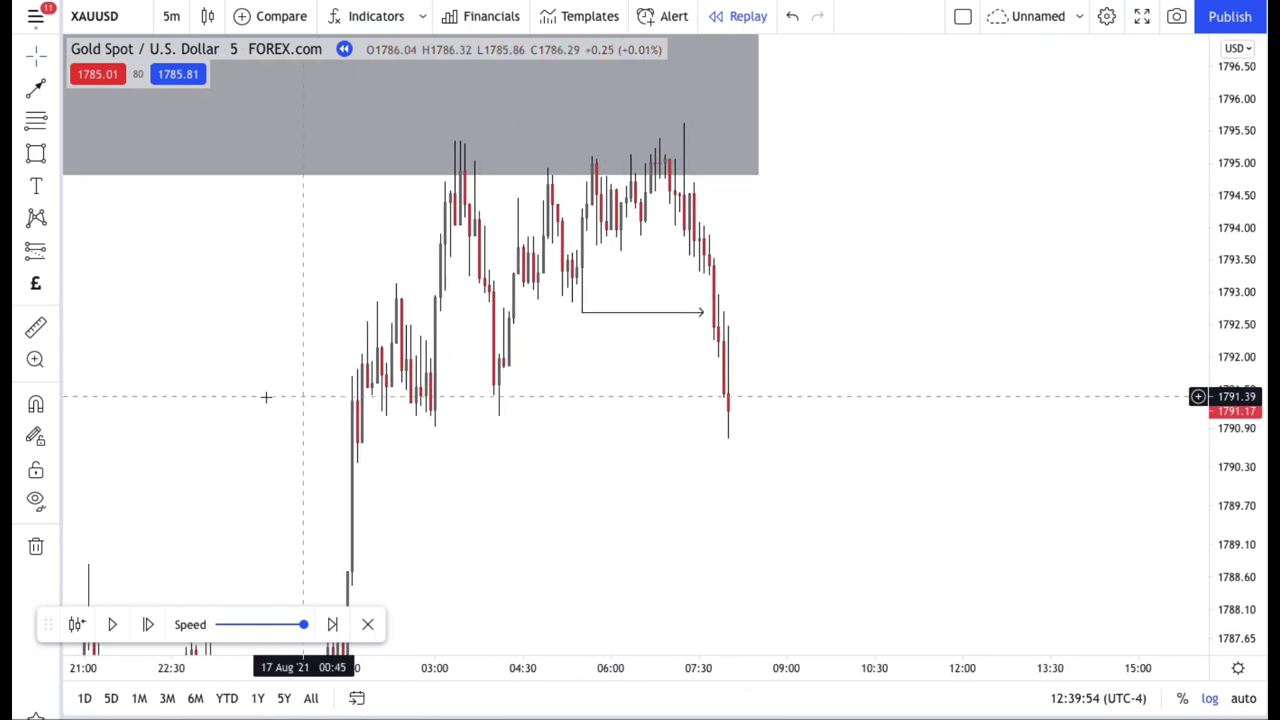
left_click(630, 328)
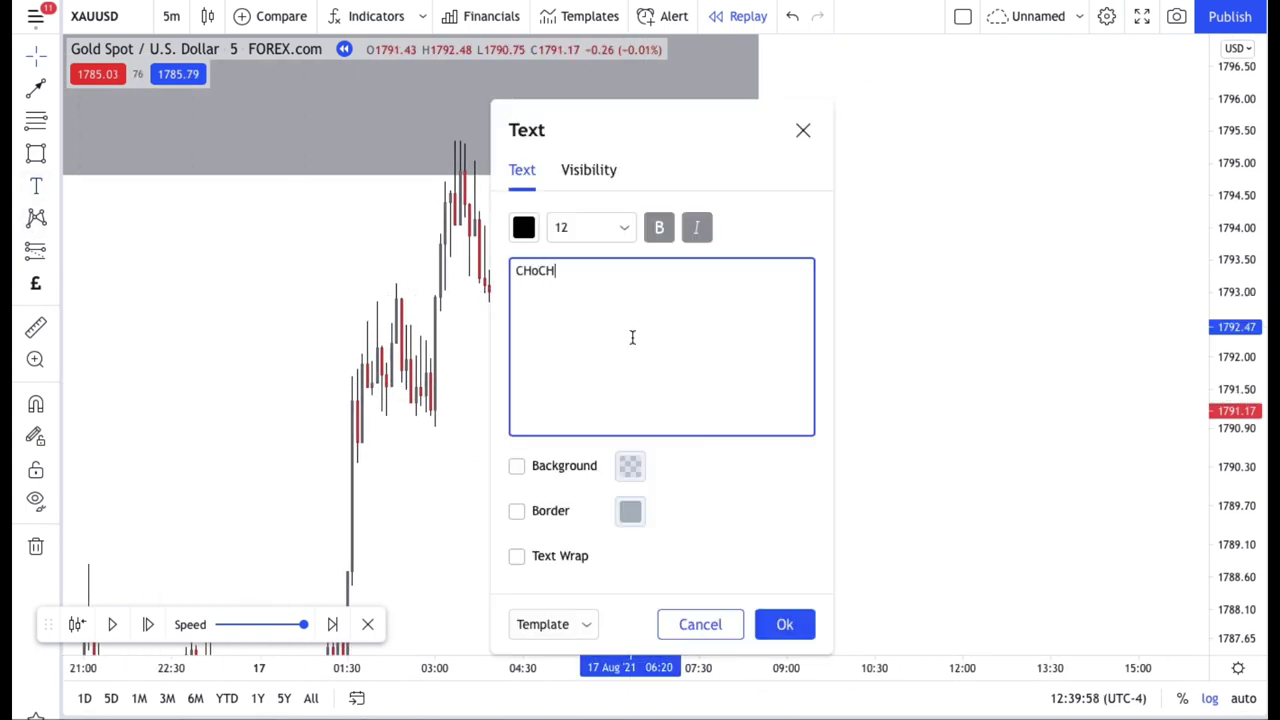
left_click(770, 624)
left_click_drag(649, 339, 665, 333)
left_click_drag(660, 271, 603, 277)
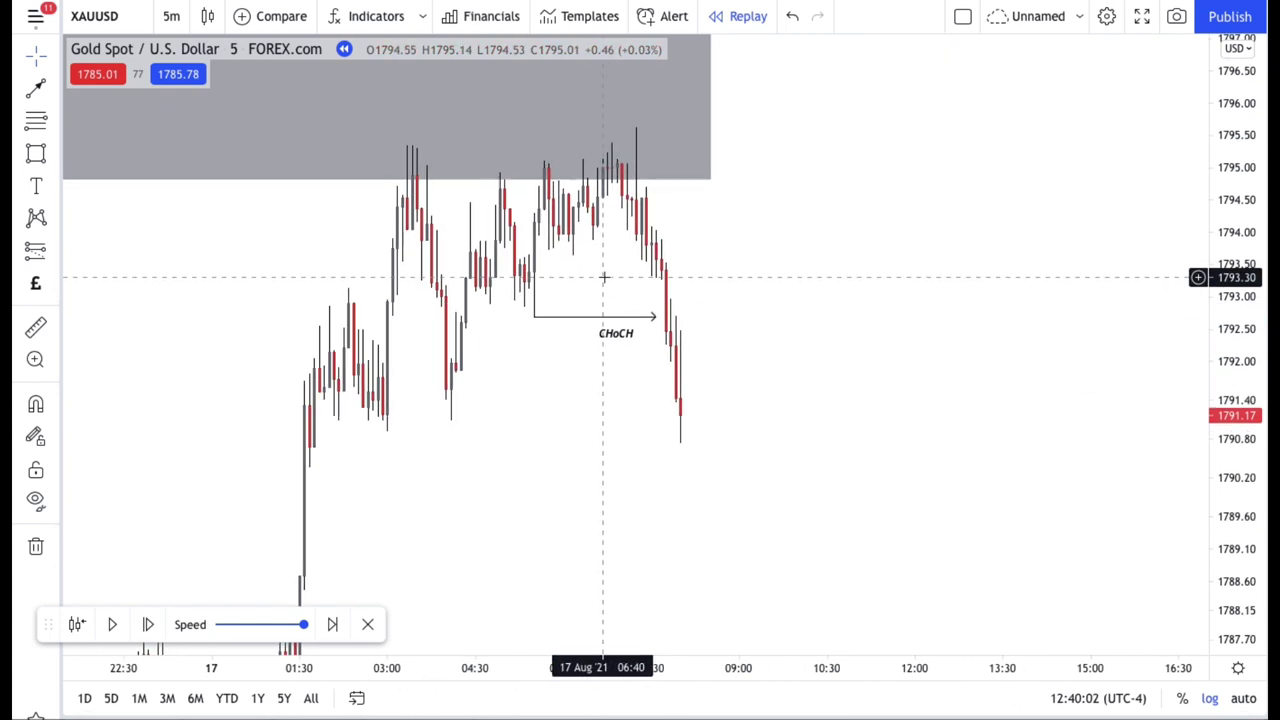
Switch to 15-minute candles and draw a small supply box over the top candles
type("15")
key("Return")
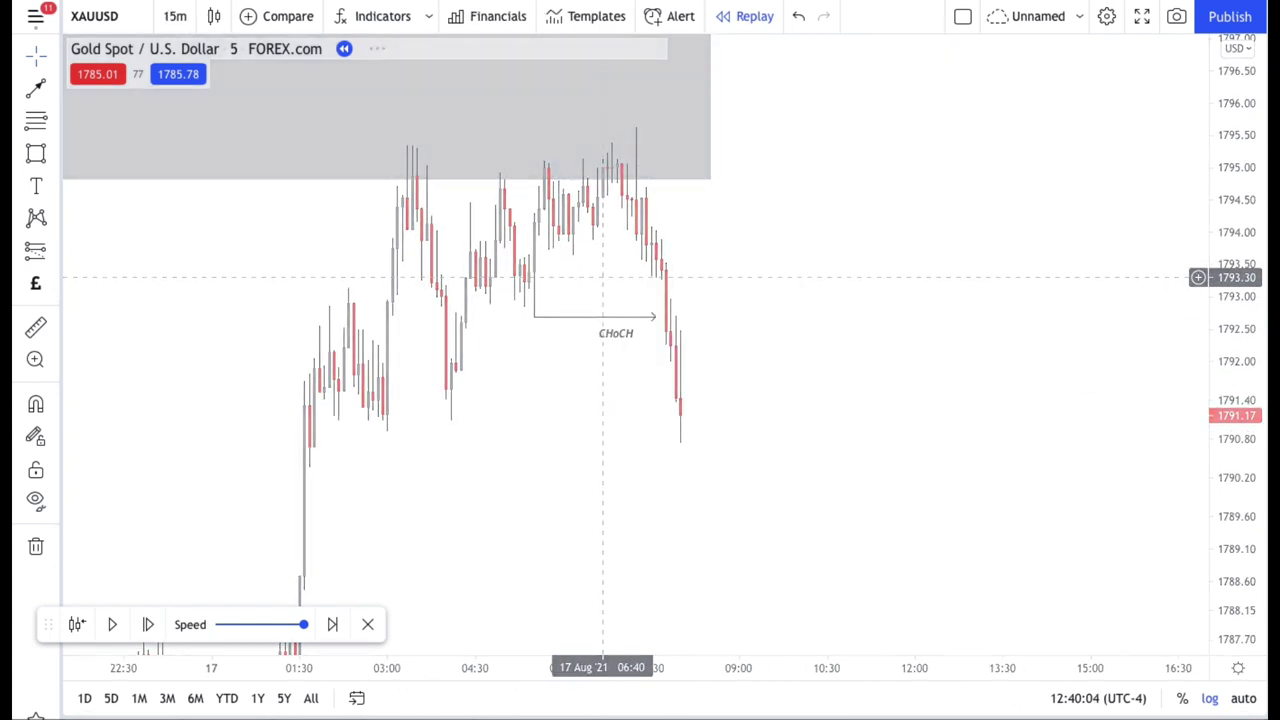
left_click(42, 157)
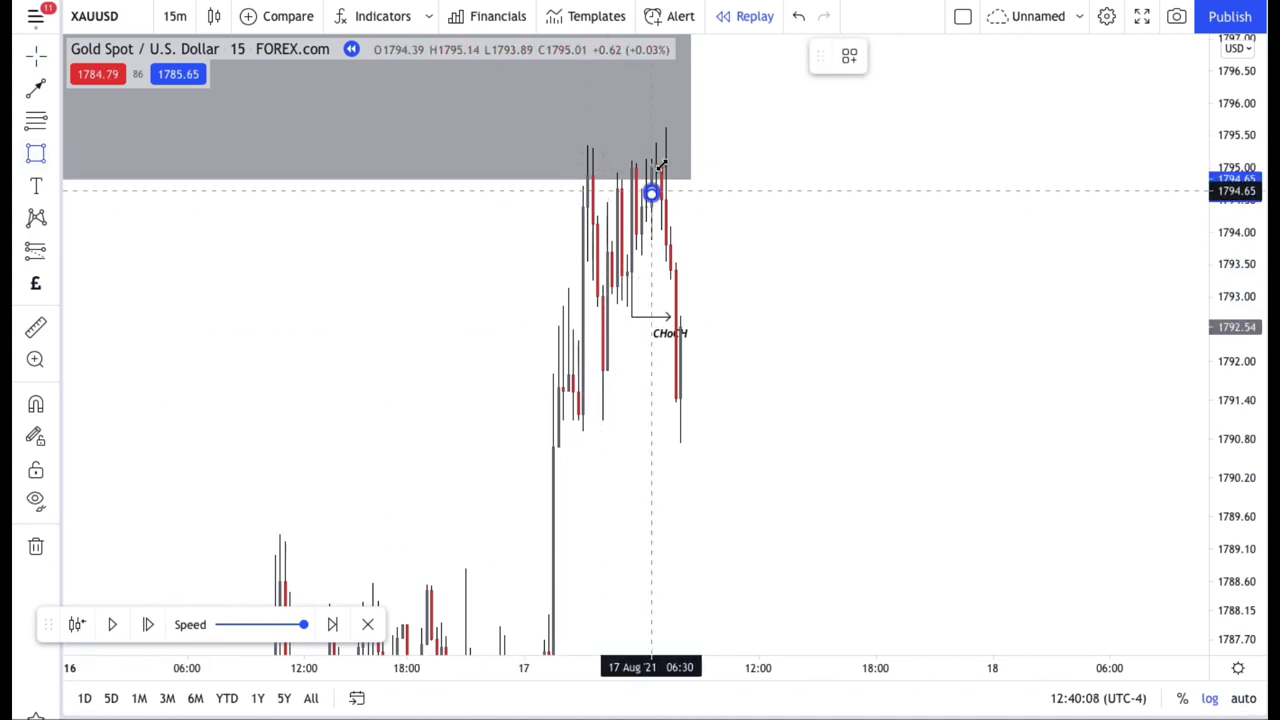
left_click_drag(651, 193, 676, 149)
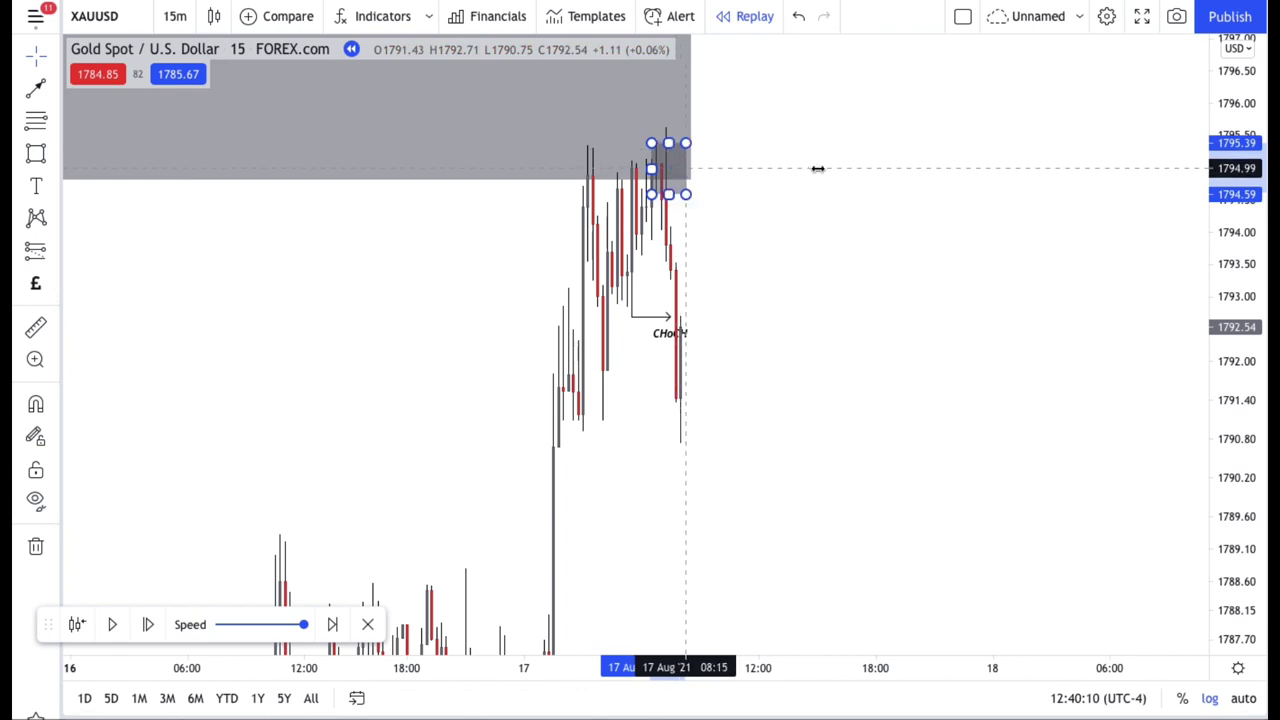
Extend the supply box rightward and nudge the CHoCH label into place
left_click_drag(676, 194, 1040, 194)
left_click(1019, 235)
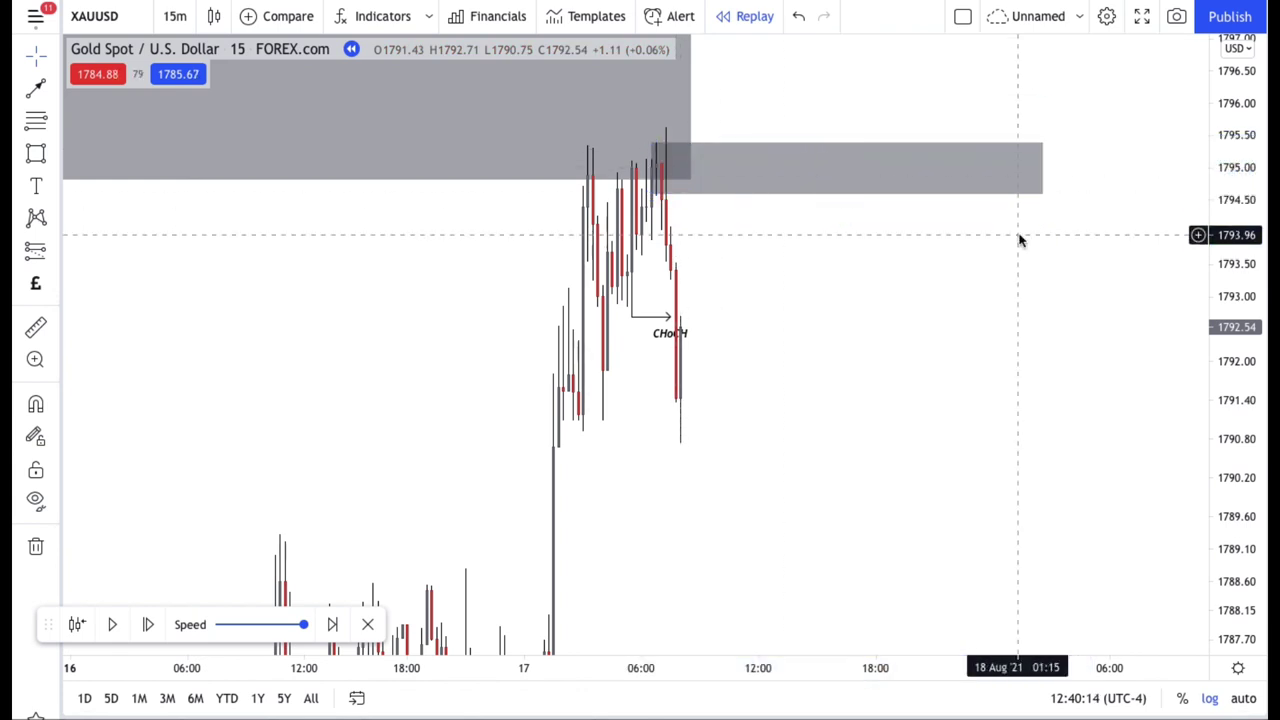
left_click_drag(1042, 168, 1056, 168)
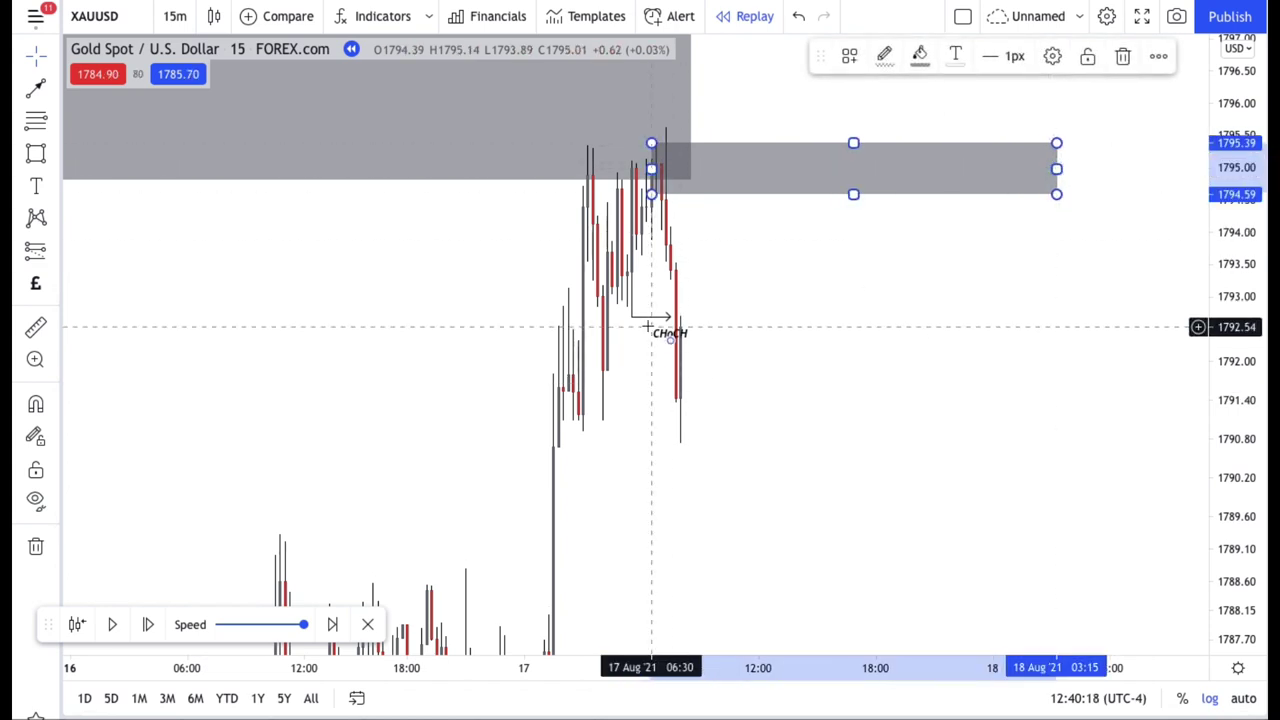
left_click_drag(669, 333, 649, 331)
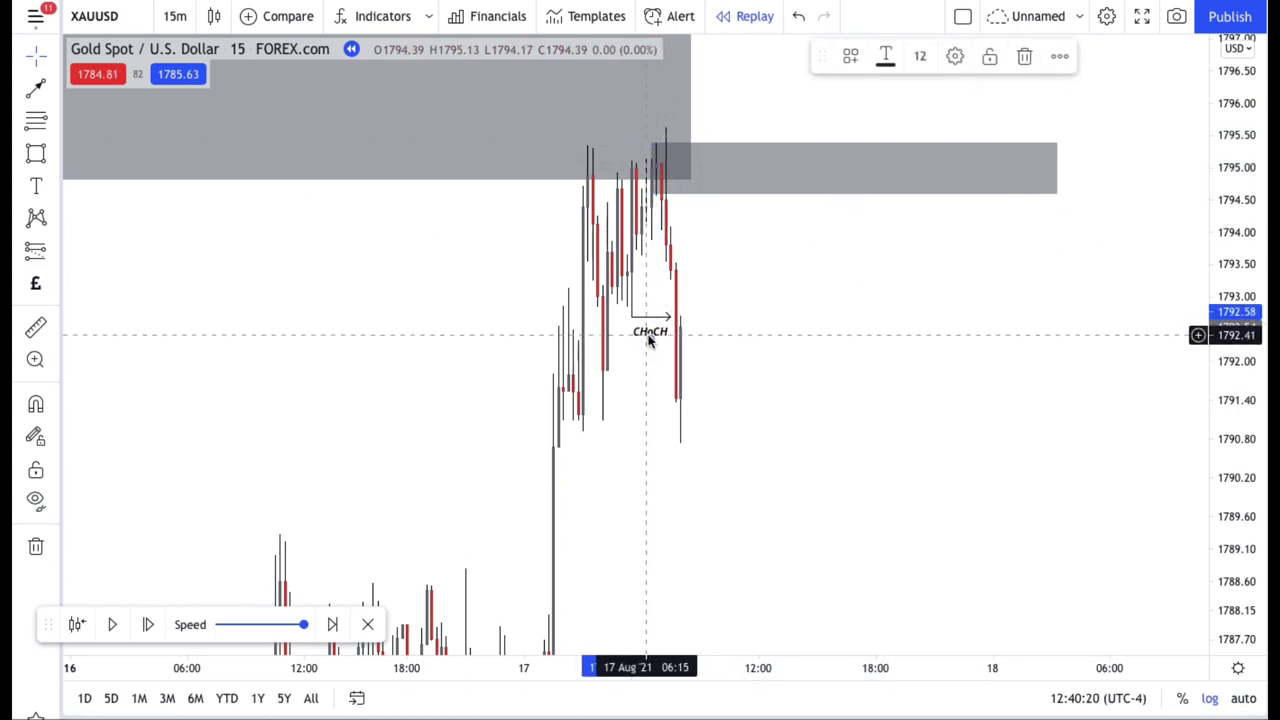
left_click(737, 277)
left_click_drag(737, 277, 648, 405)
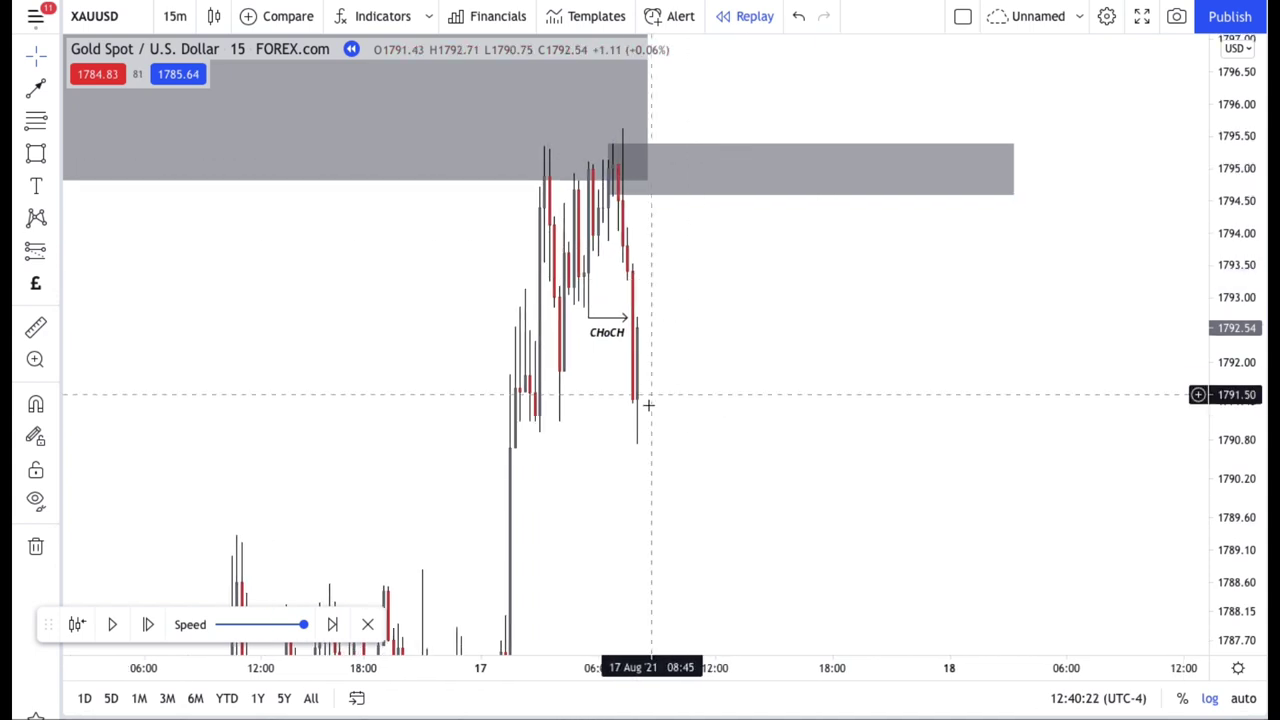
Place a short at 1794.60 with stop near 1795.41, target 1789.66 (6.1 R/R)
left_click(36, 251)
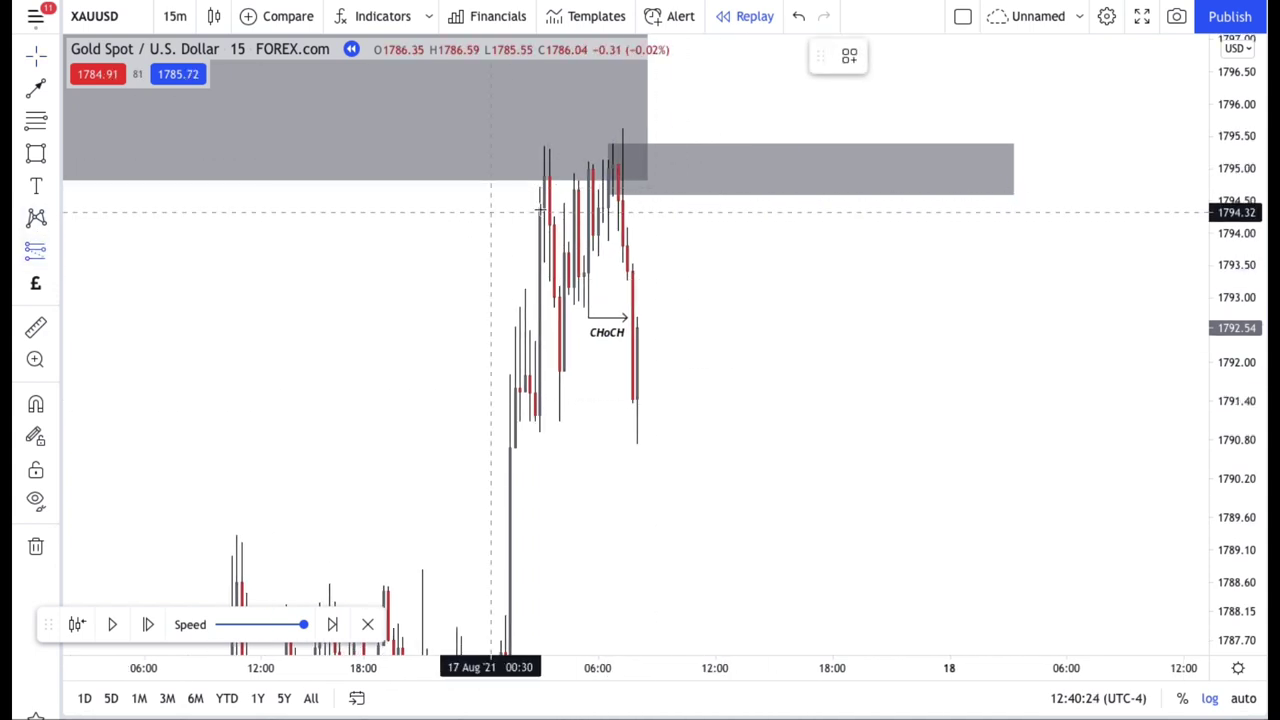
left_click(705, 194)
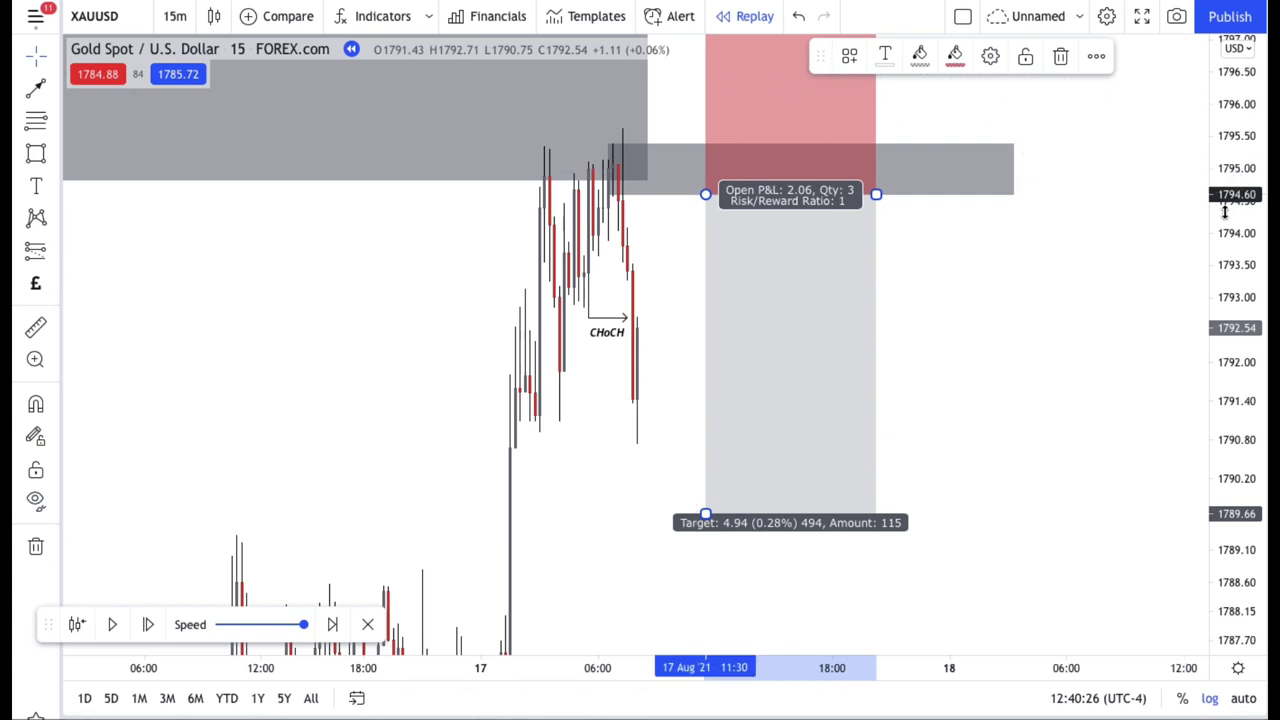
left_click_drag(680, 152, 686, 342)
Switch to hourly candles and extend the short's target down to 1776.35
type("1h")
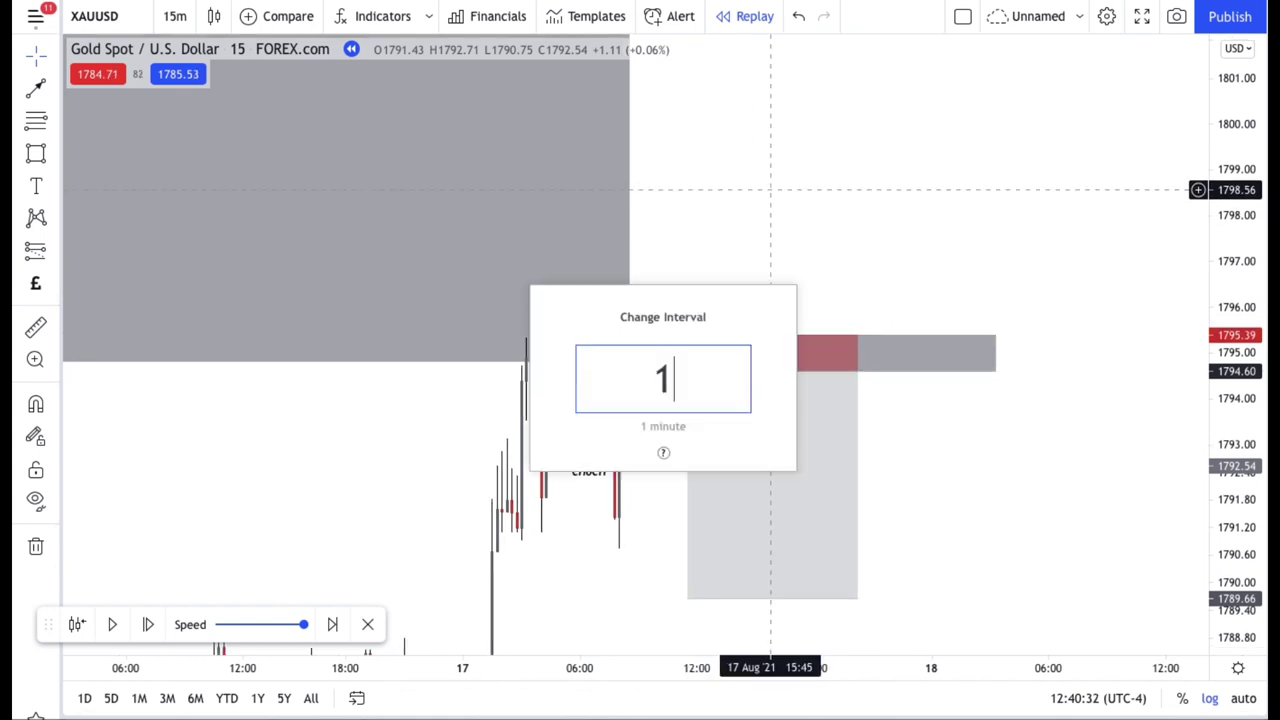
key("Return")
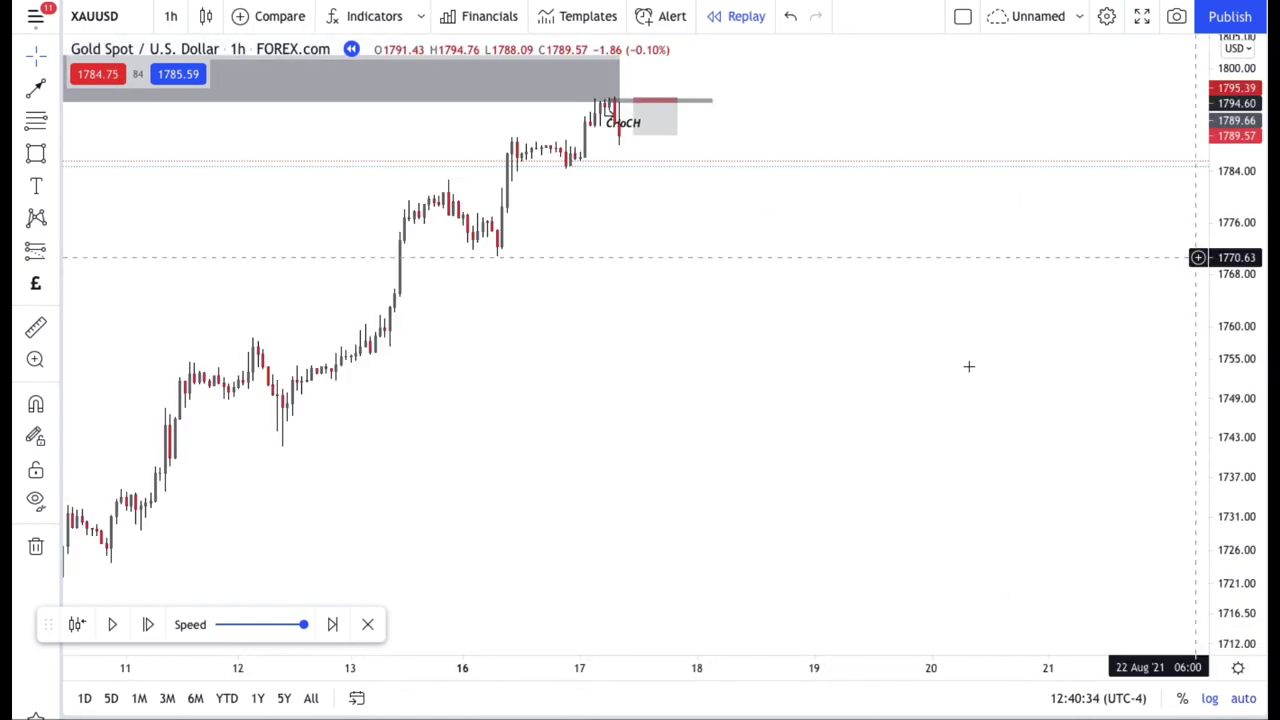
left_click(623, 120)
left_click_drag(636, 177, 636, 220)
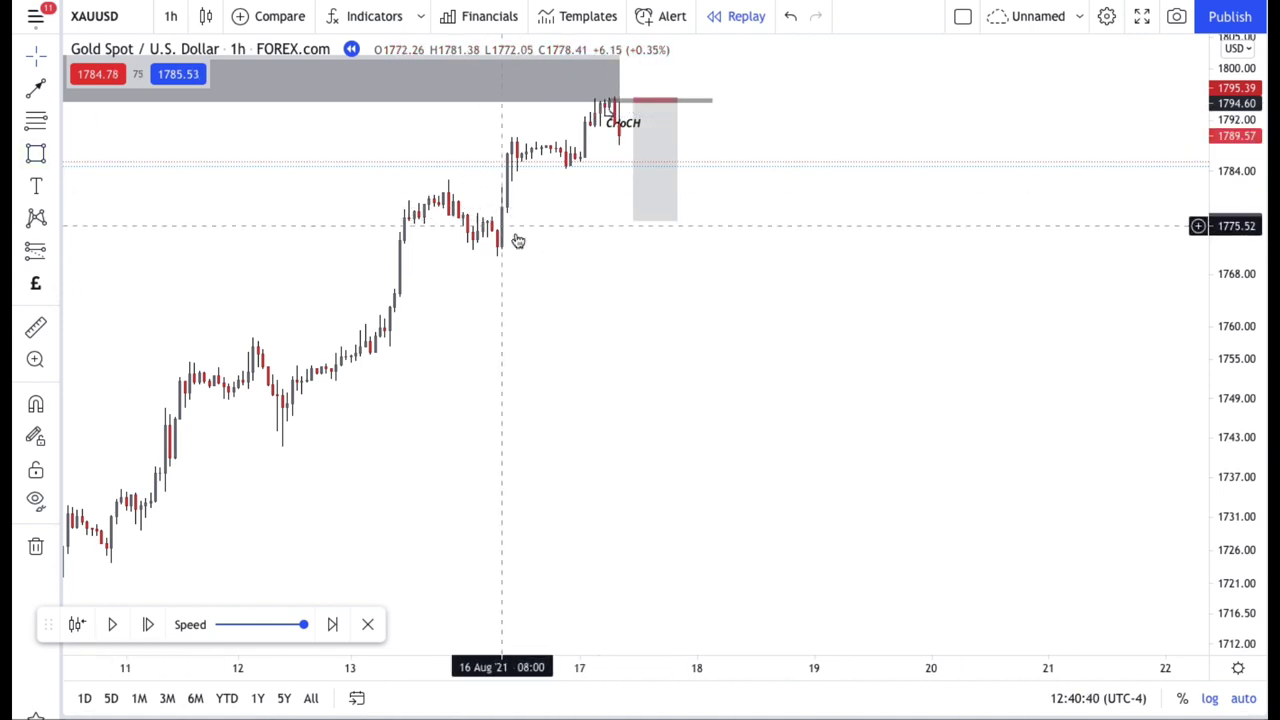
Draw a demand box spanning roughly 1772–1776 around the 16 Aug low
left_click(34, 153)
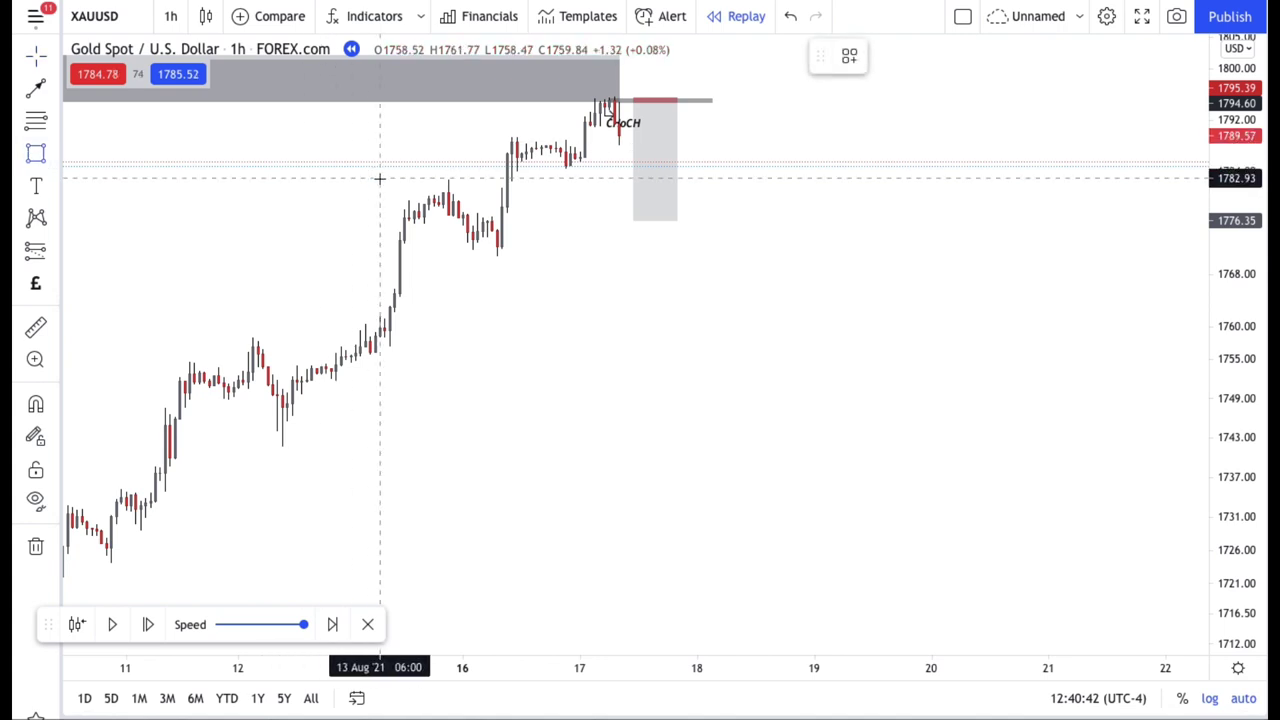
left_click_drag(483, 220, 716, 248)
left_click(483, 220)
left_click(483, 185)
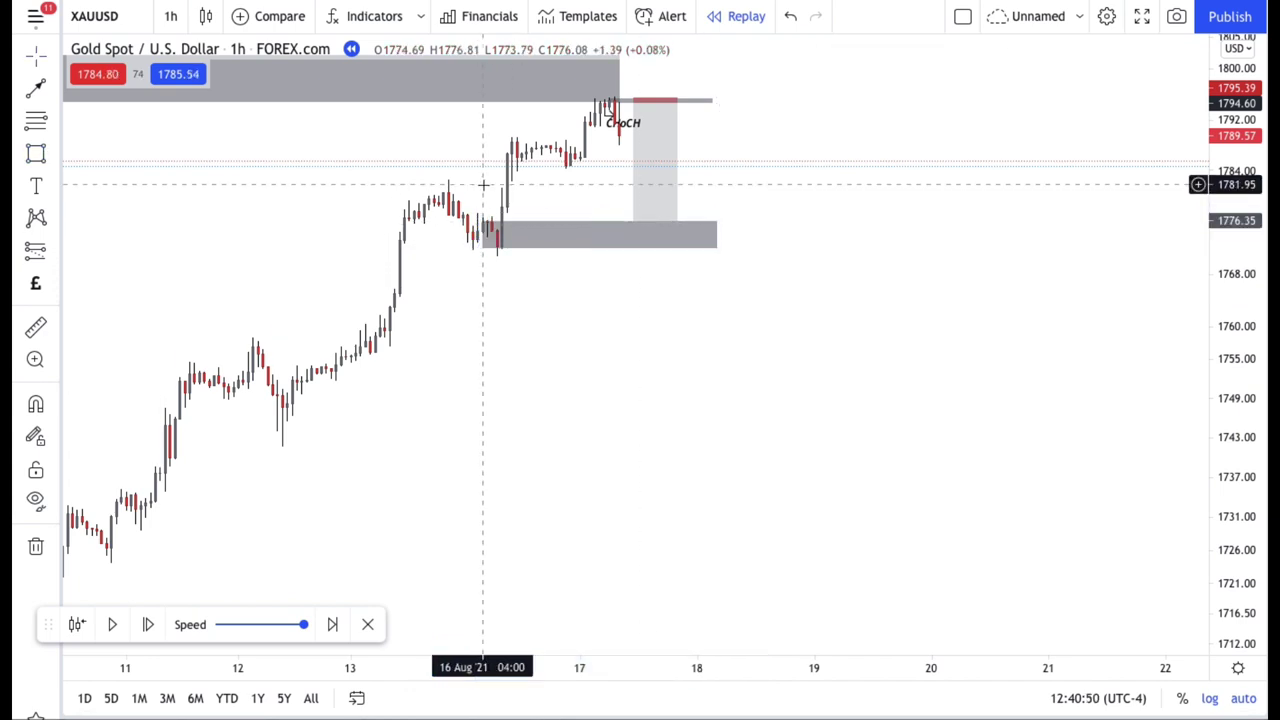
Return to 15-minute candles, replay briefly, and shift and widen the short position
type("15")
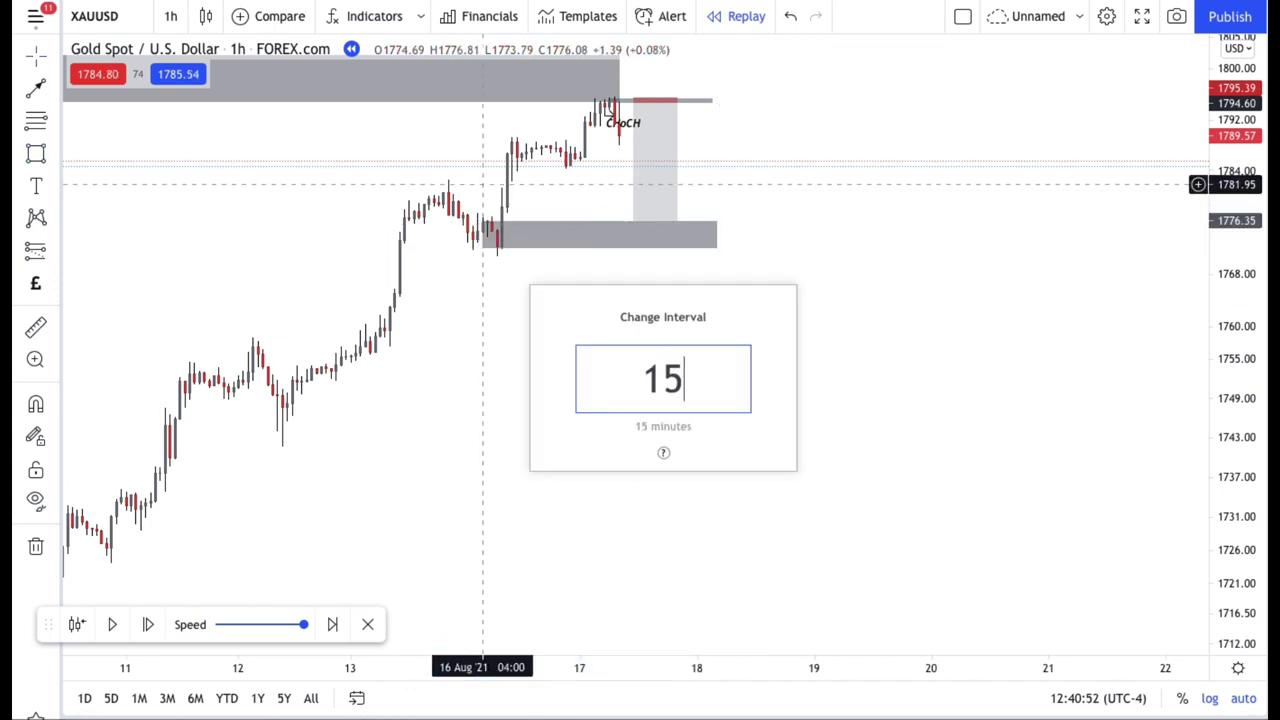
key("Return")
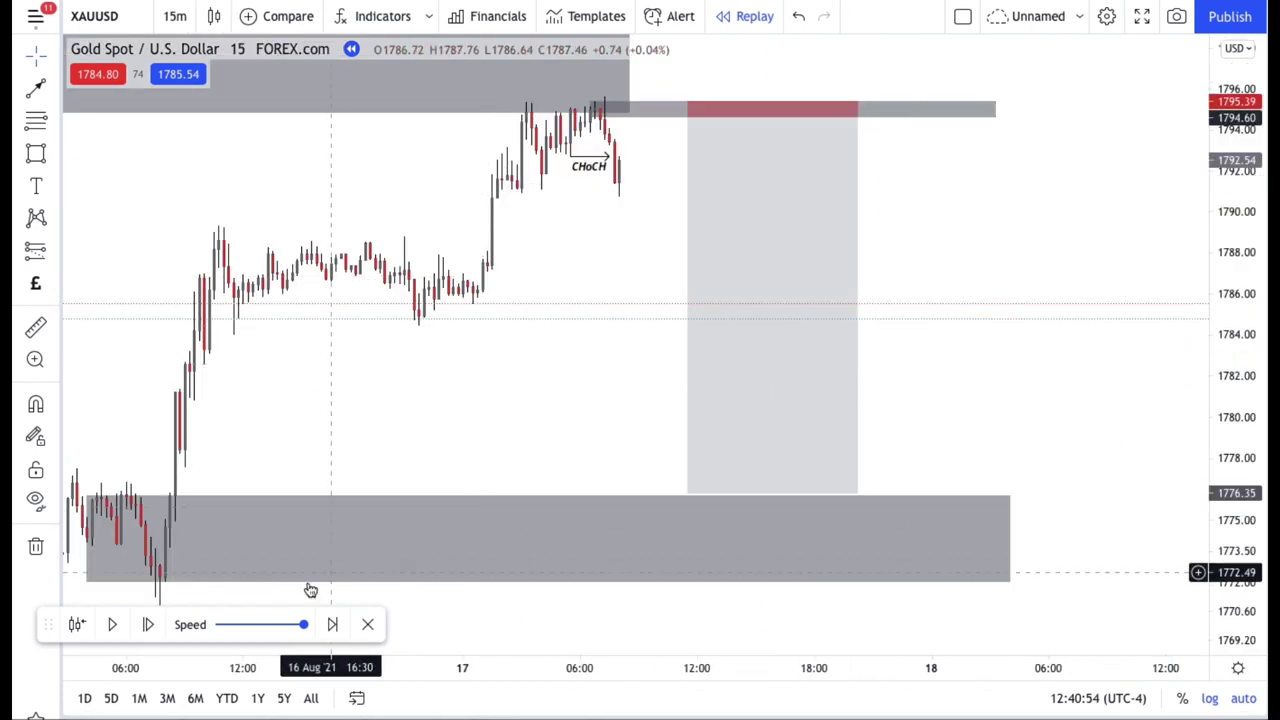
left_click(110, 624)
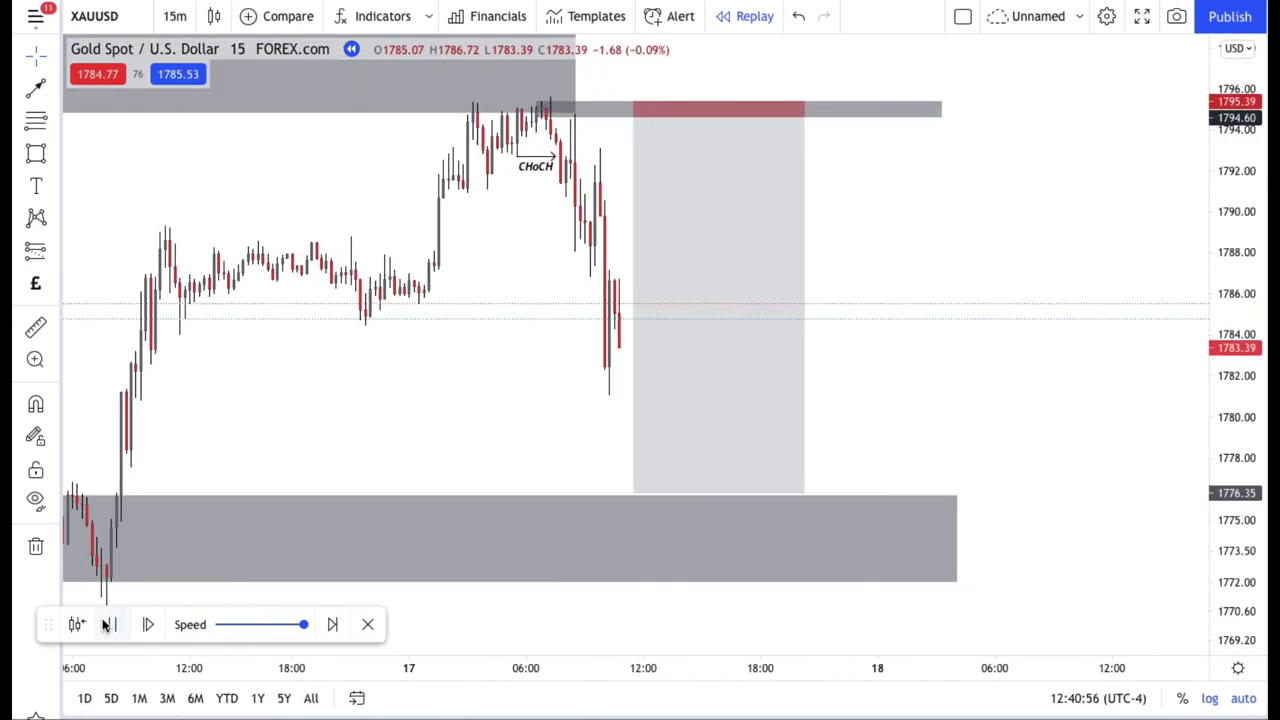
left_click(108, 624)
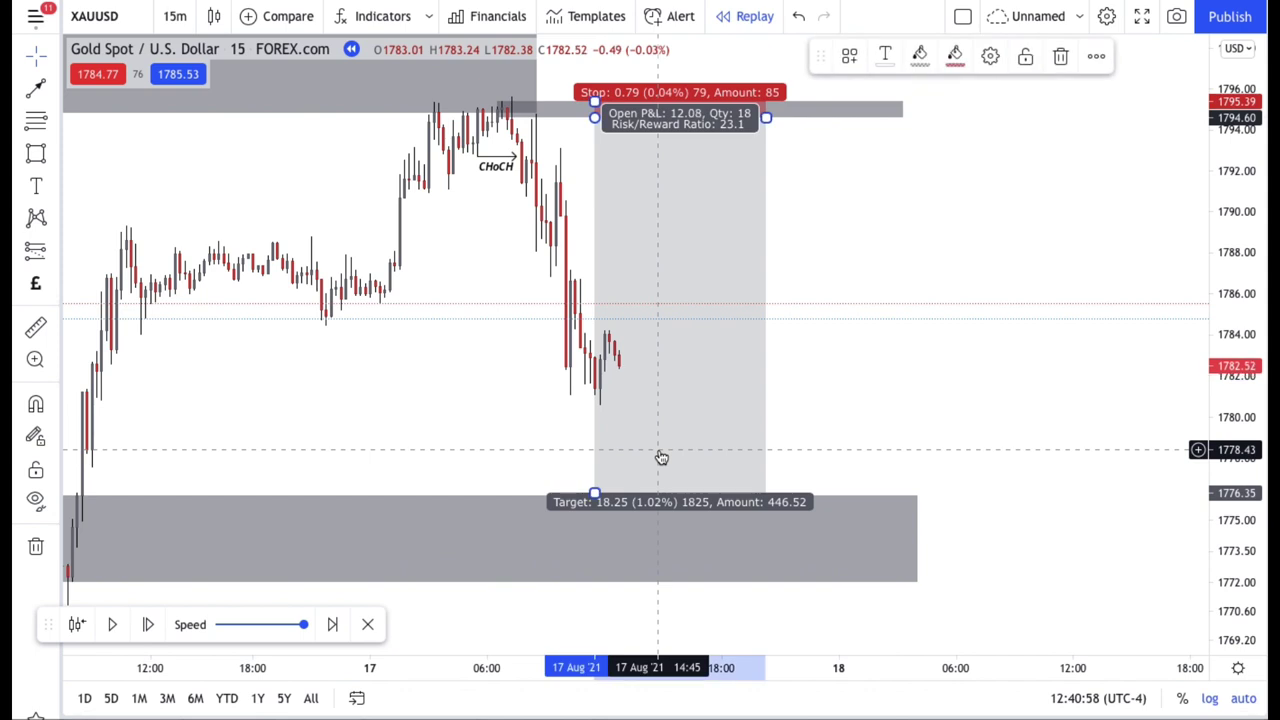
key("Left")
key("Left")
key("Left")
key("Left")
key("Left")
key("Left")
key("Left")
key("Left")
key("Left")
key("Left")
key("Left")
key("Left")
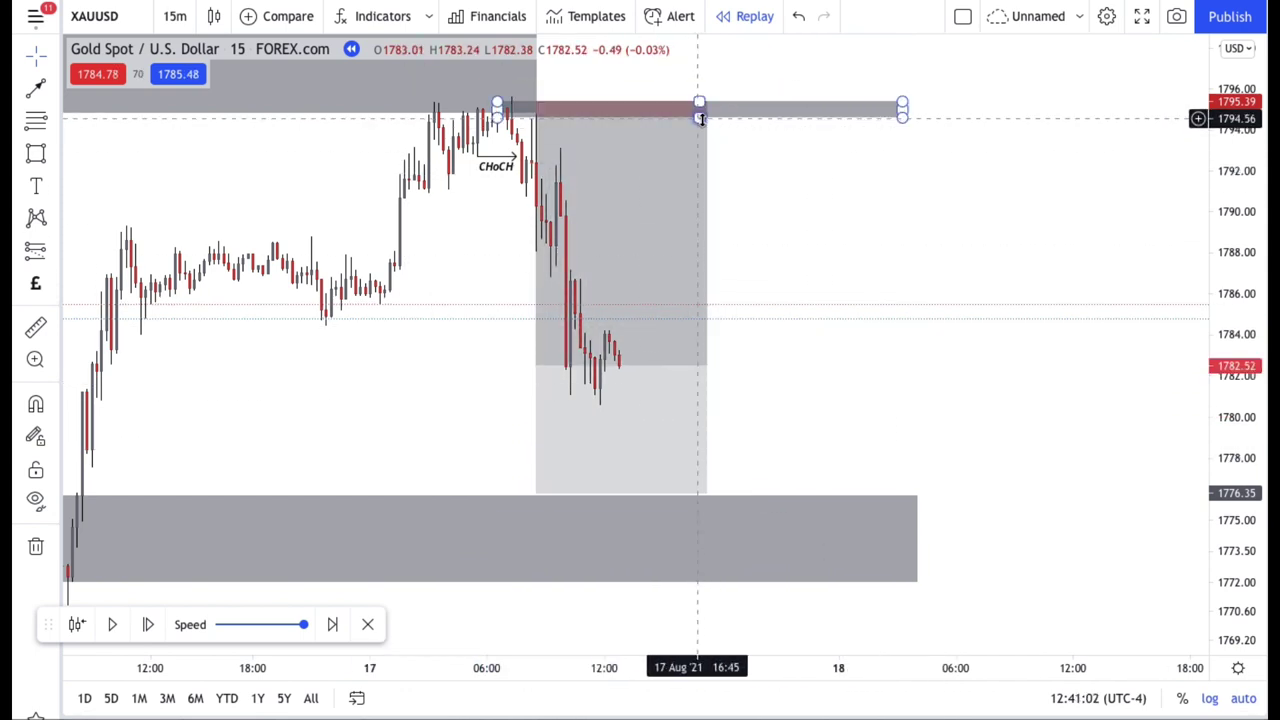
left_click_drag(706, 118, 922, 142)
left_click(980, 142)
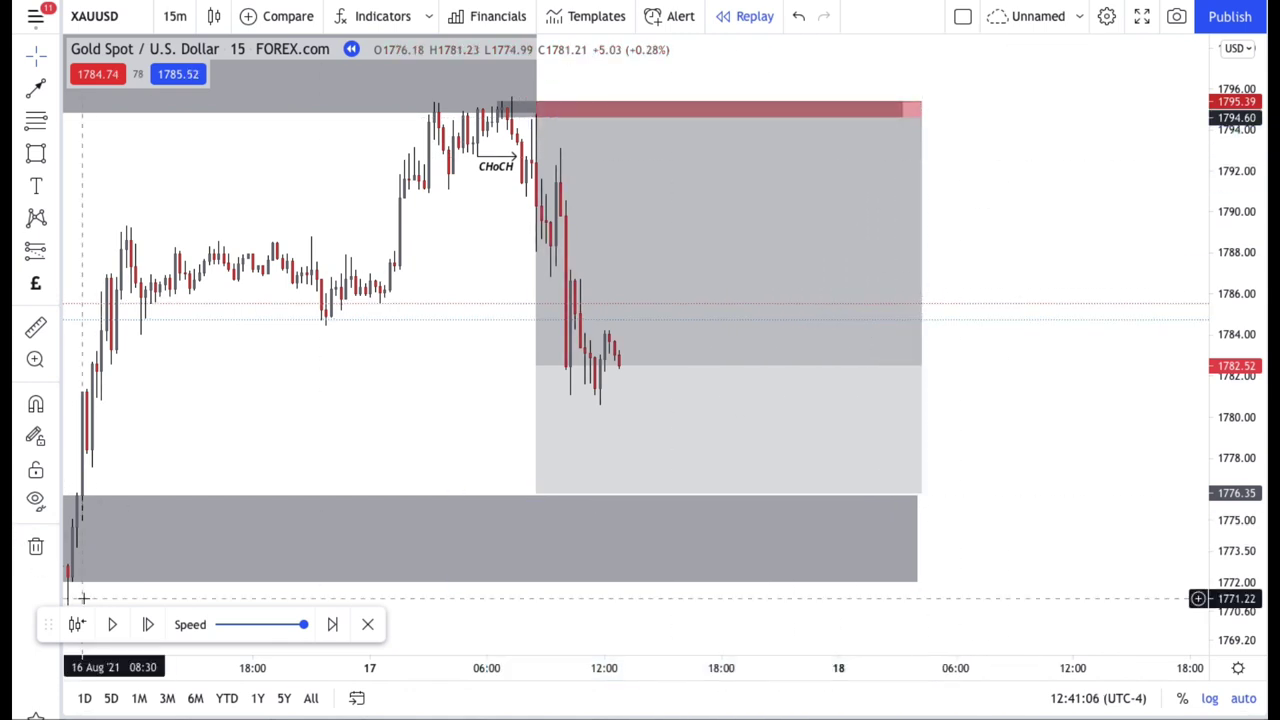
Replay into the demand zone, then widen the short to an 18.40 target and 23.29 R/R
left_click(108, 625)
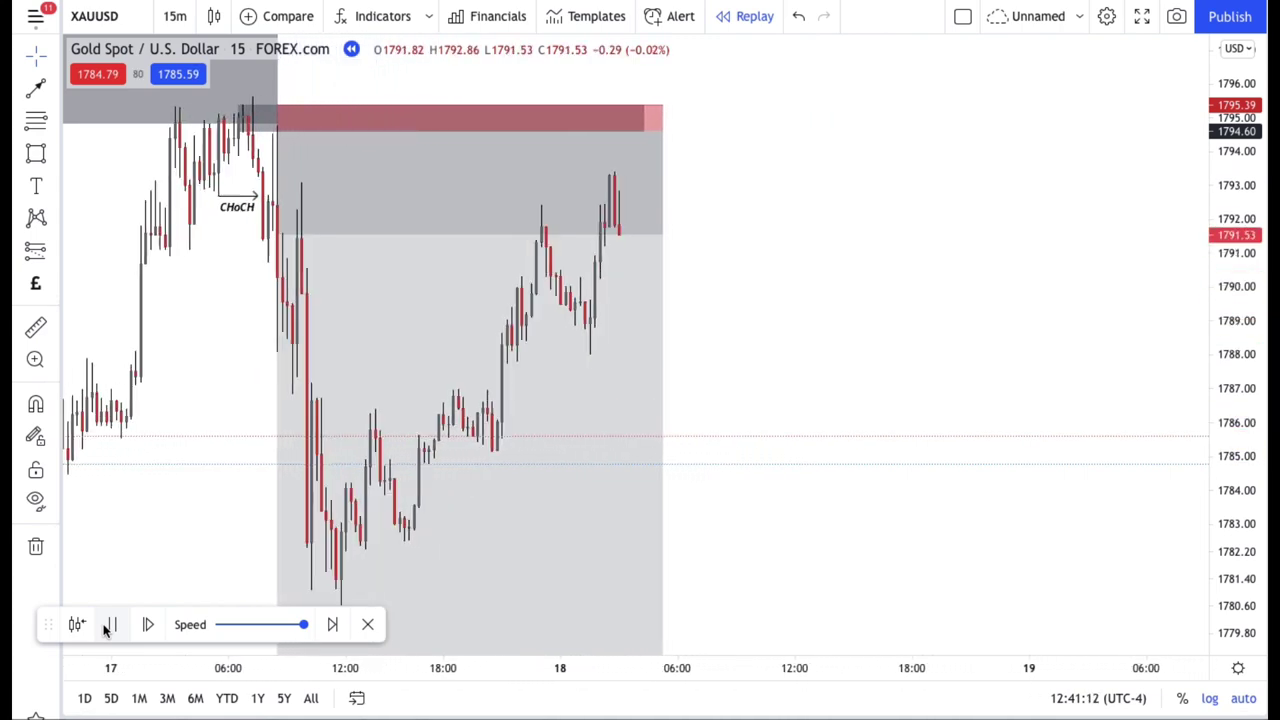
mouse_move(627, 554)
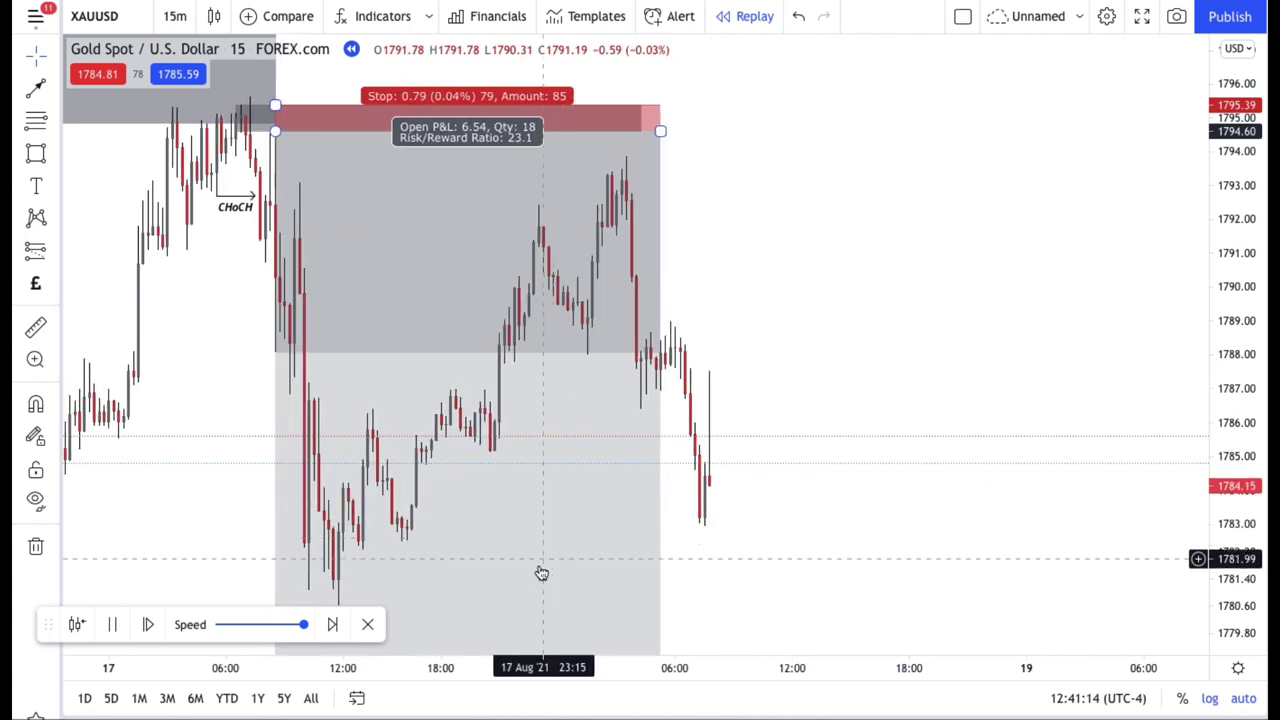
left_click(587, 613)
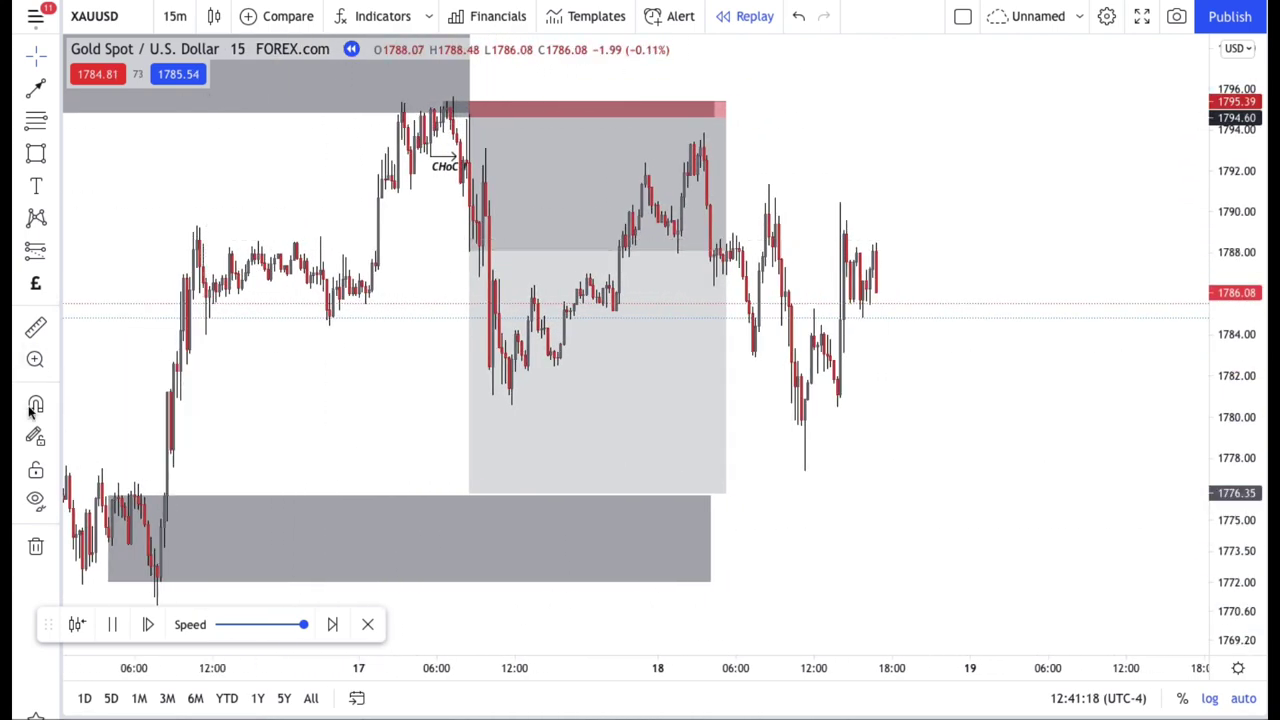
left_click(112, 624)
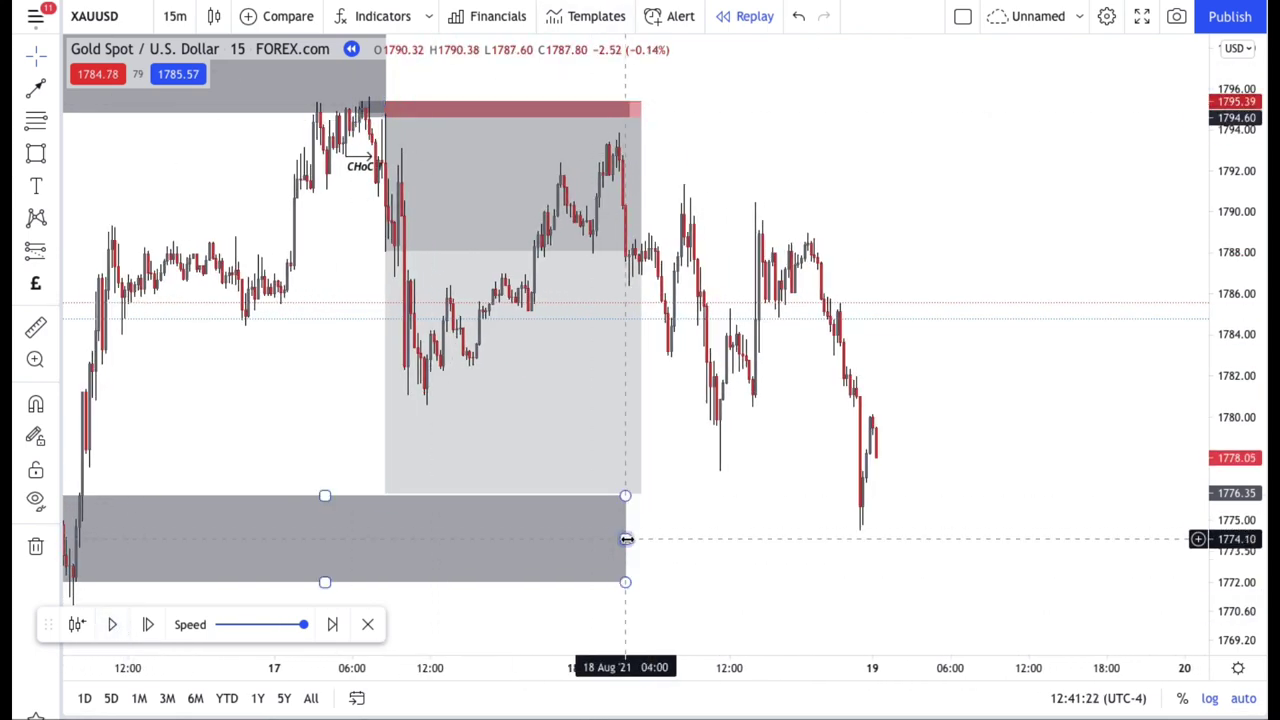
left_click_drag(626, 539, 917, 537)
left_click_drag(641, 118, 873, 150)
left_click_drag(384, 494, 389, 497)
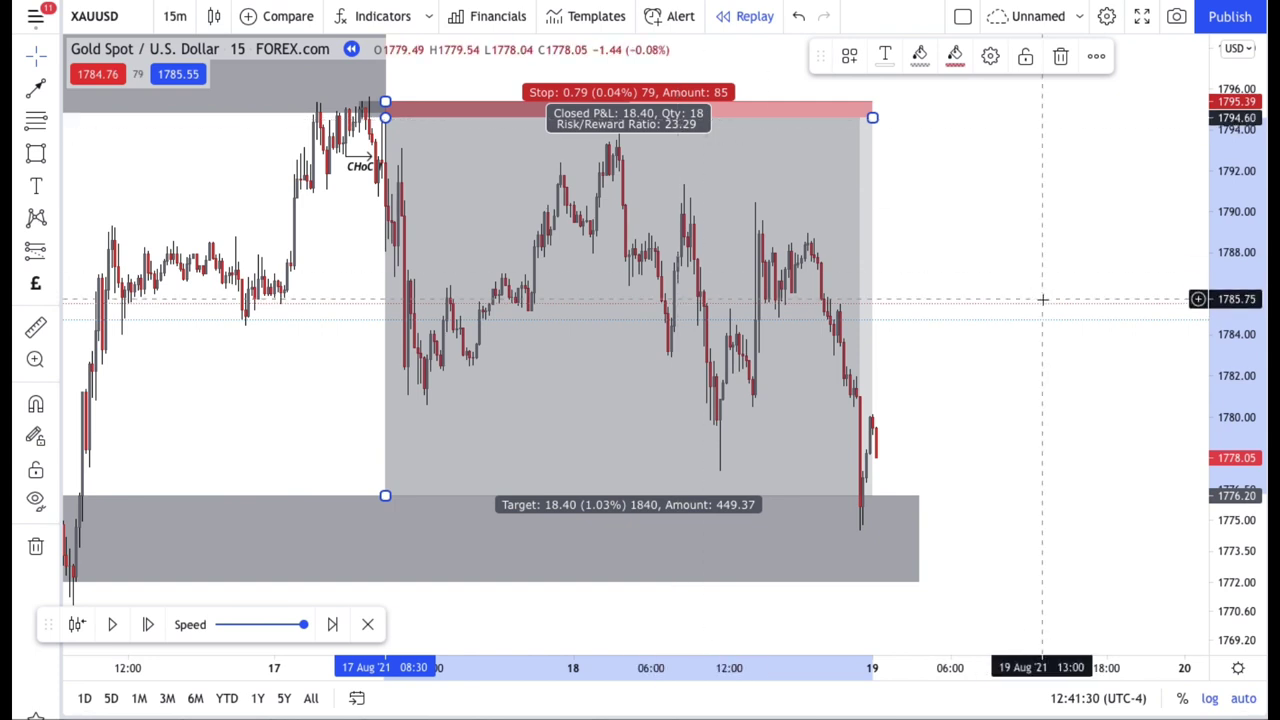
Pan back to the 16 Aug candles and check the short position's figures
left_click(996, 350)
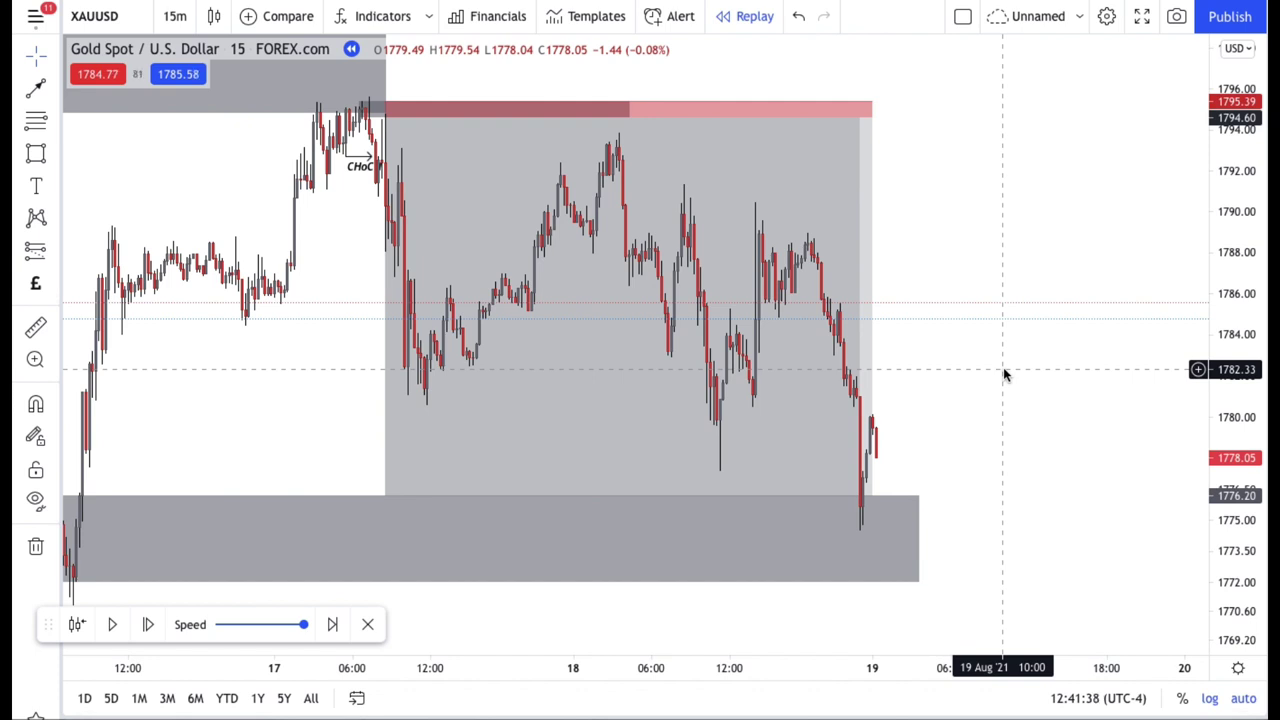
left_click_drag(937, 386, 1057, 386)
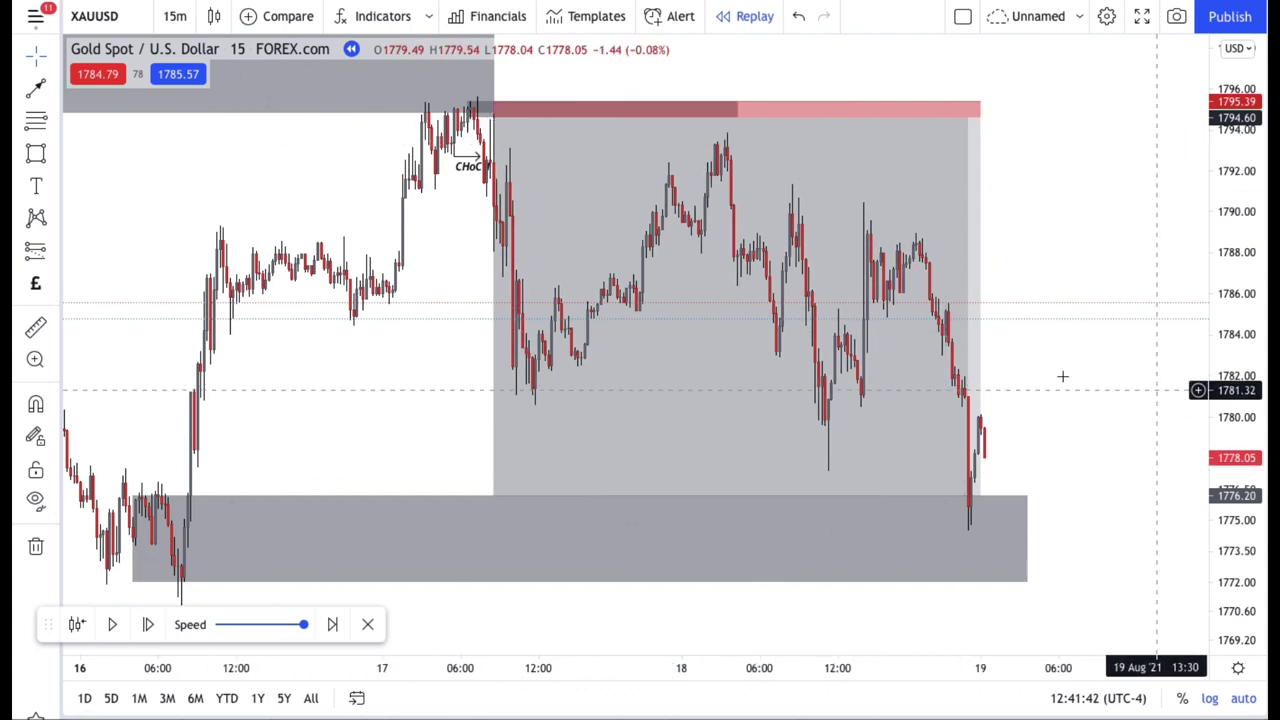
left_click(490, 118)
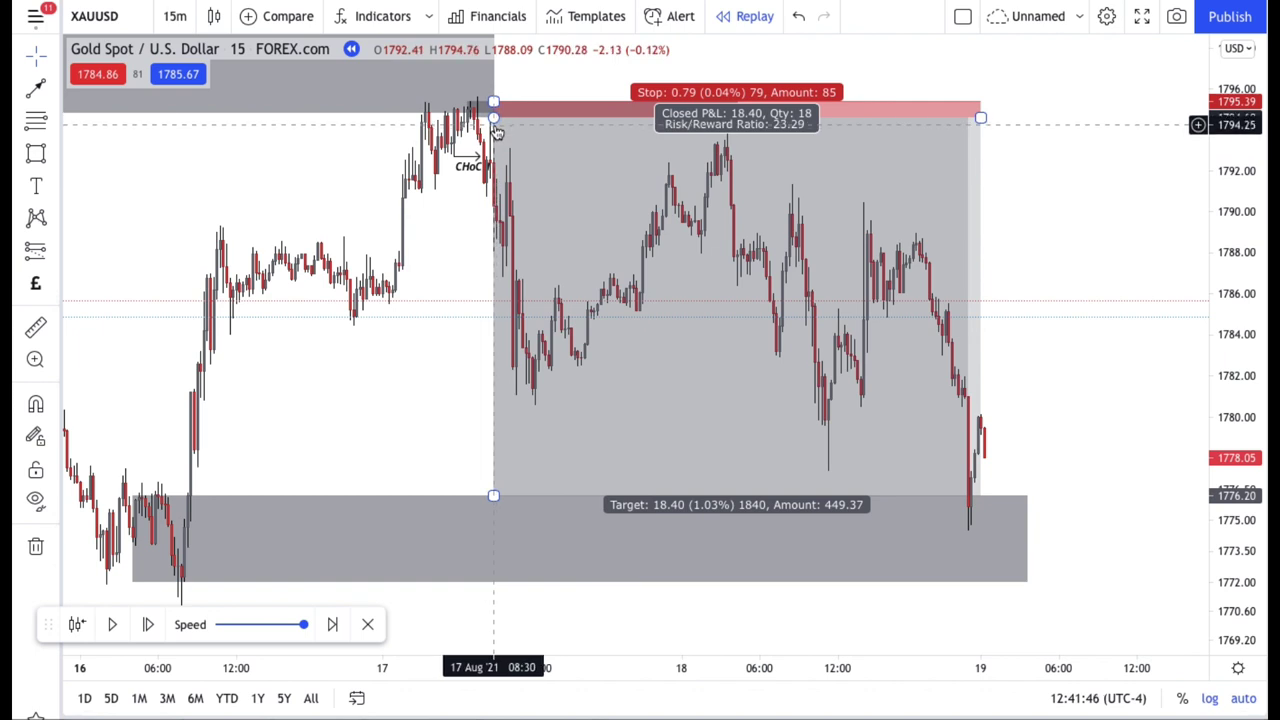
left_click(380, 242)
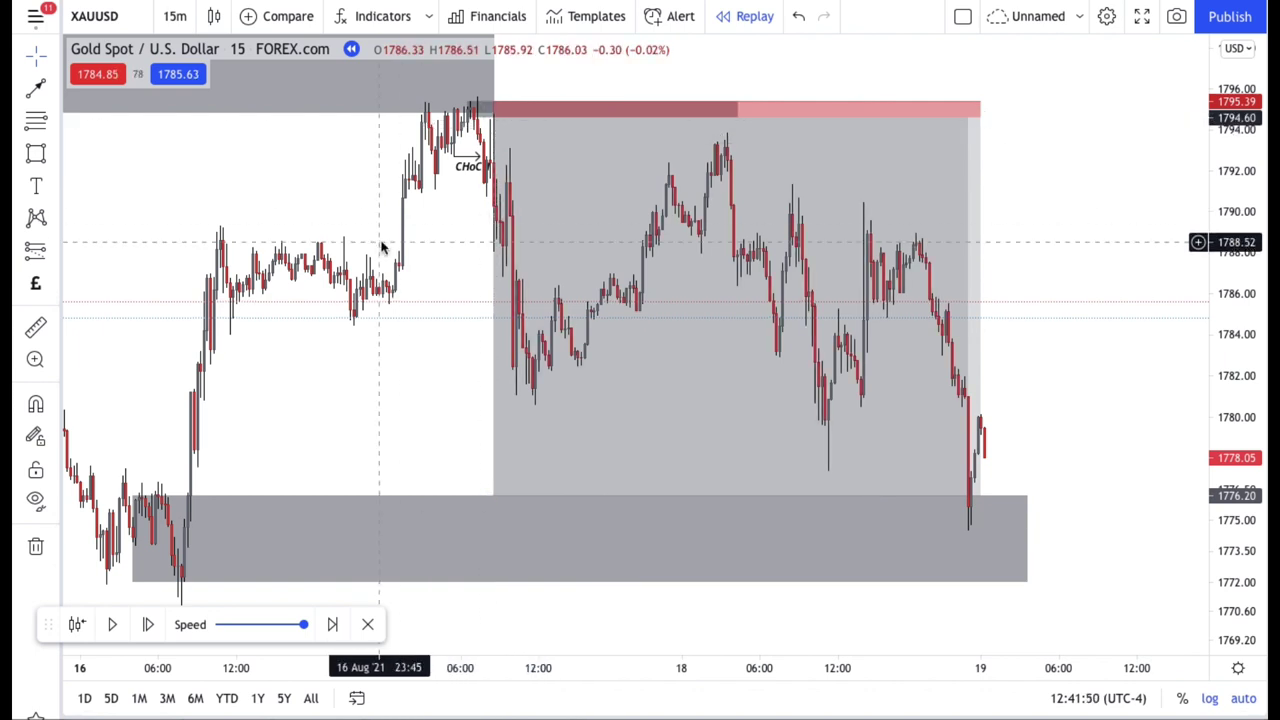
left_click_drag(362, 343, 340, 333)
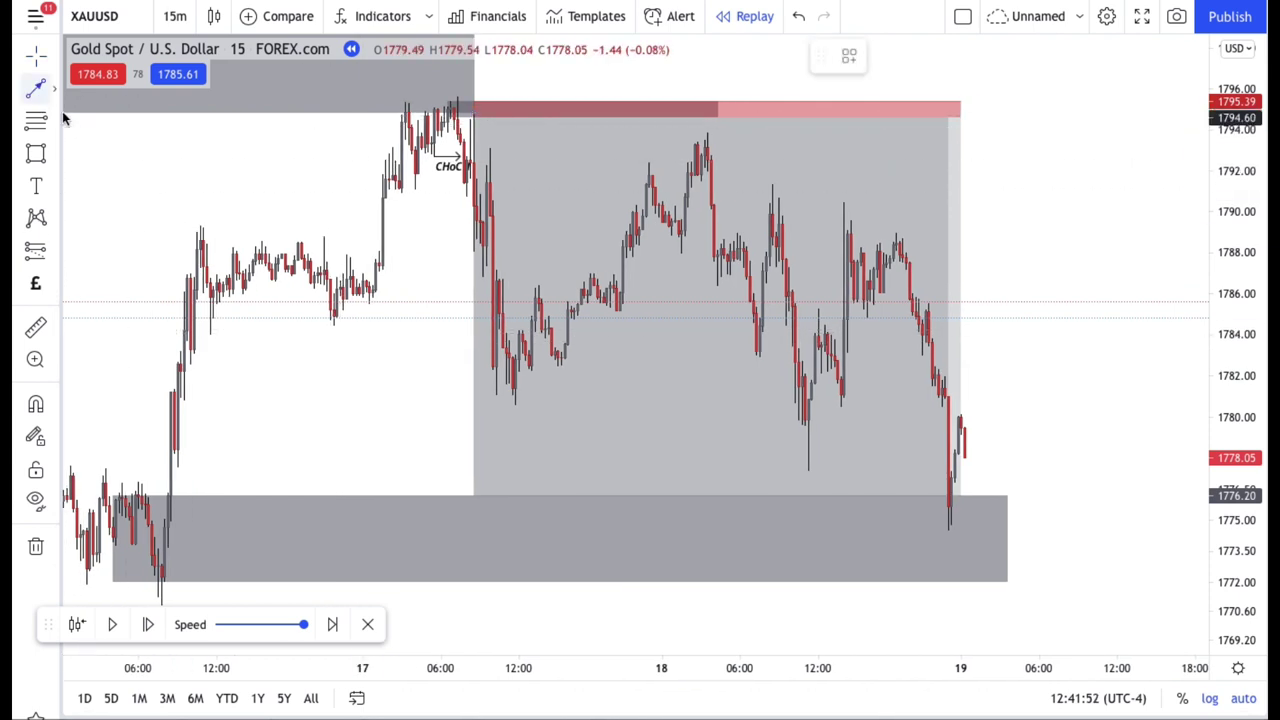
Draw an arrow from the 16 Aug low near 1784.30 to the entry, then view 1h
left_click(330, 329)
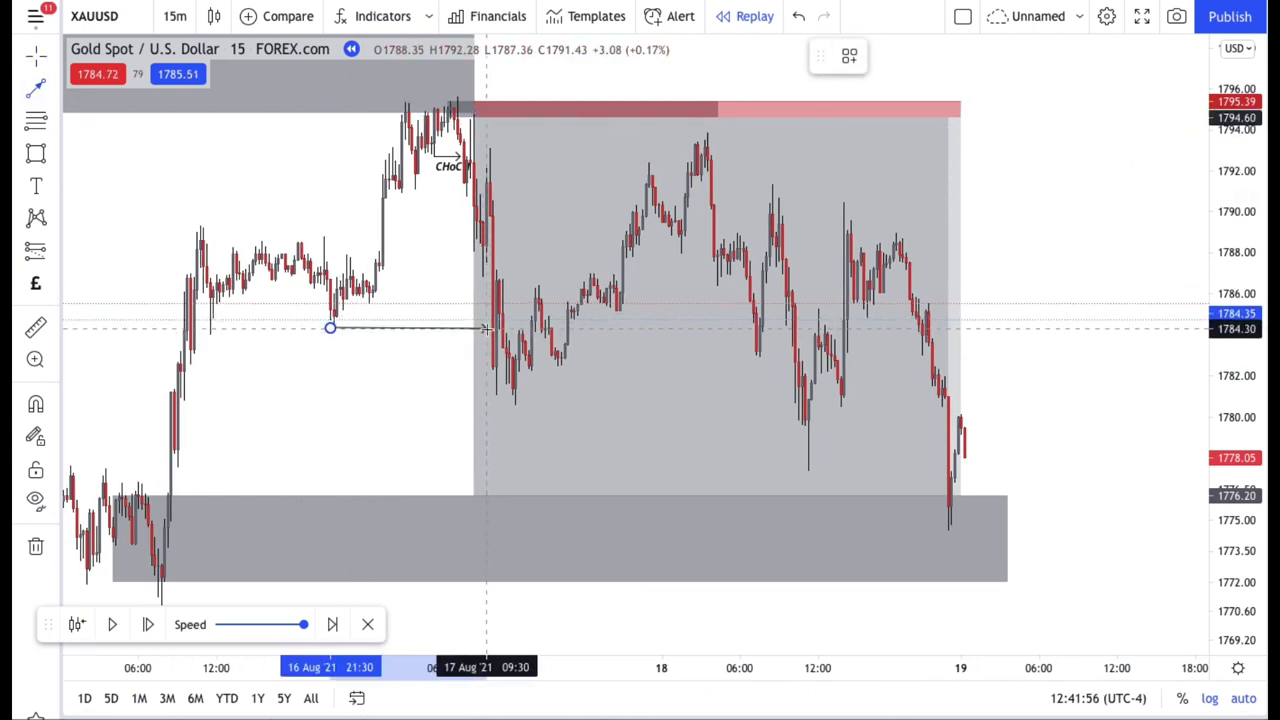
left_click(487, 327)
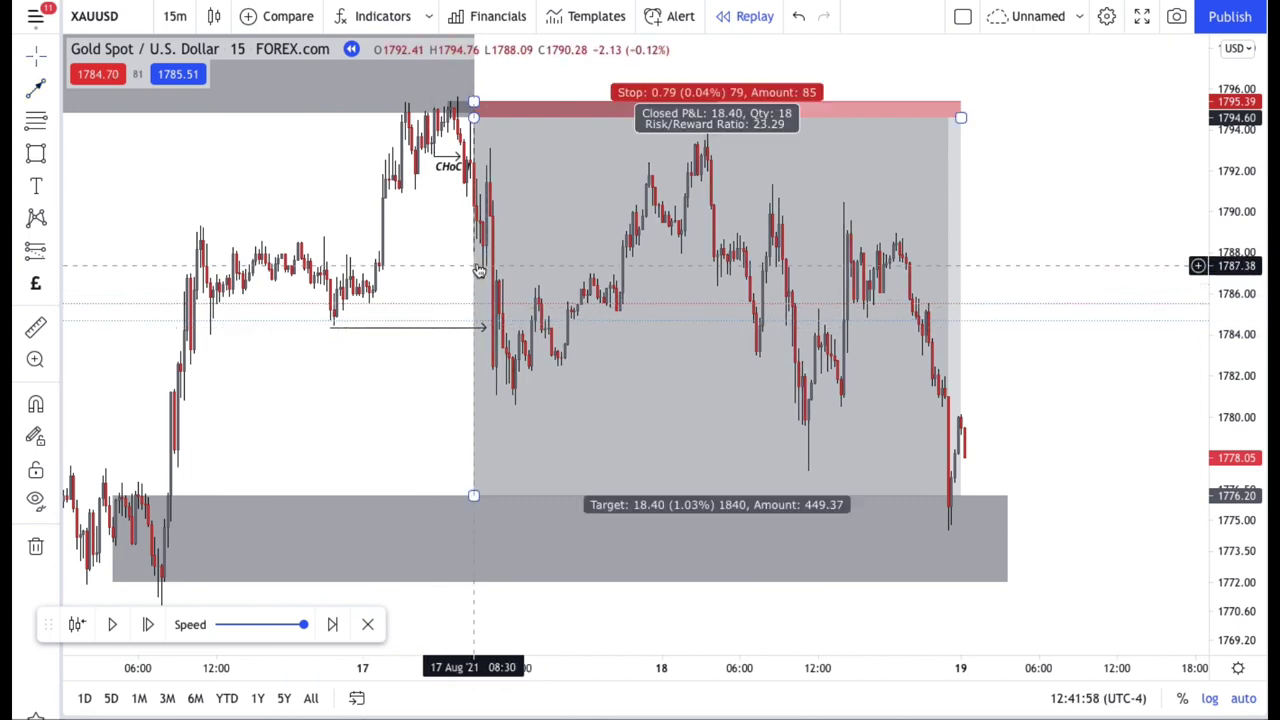
type("1h")
key("Return")
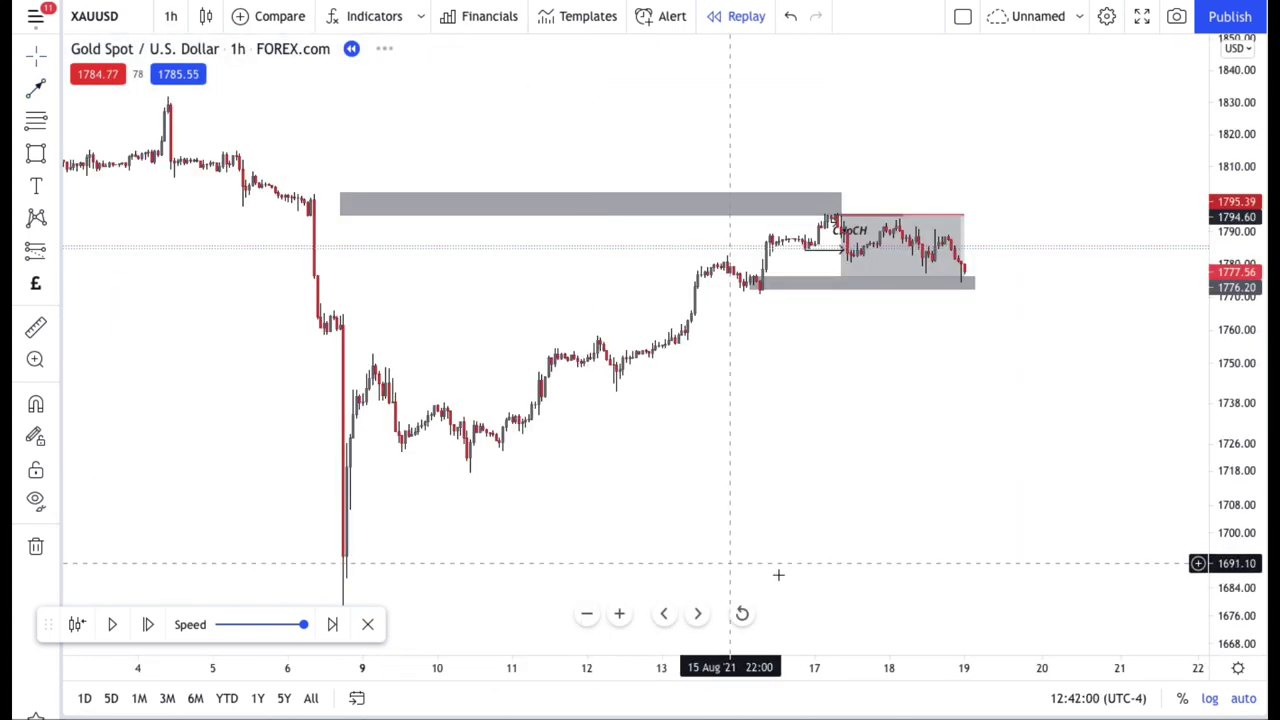
Delete the earlier short position on the 1-hour chart
left_click(620, 614)
left_click(620, 614)
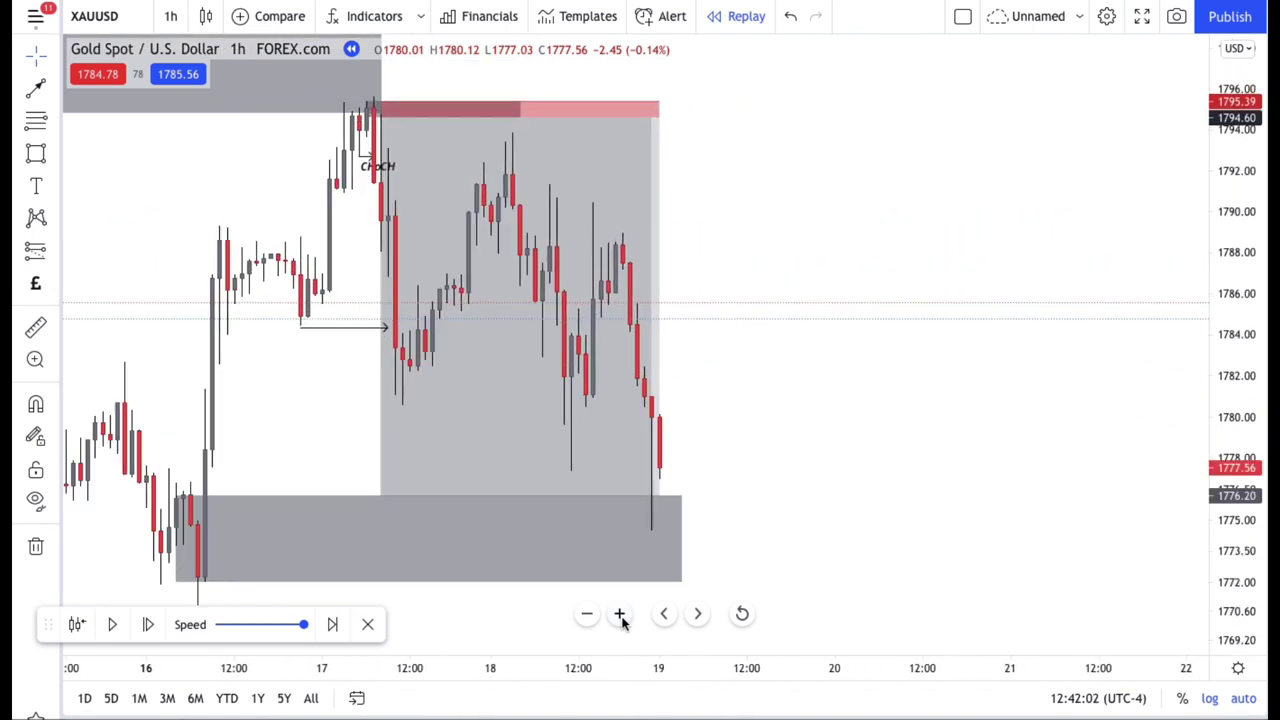
scroll(954, 384, "down", 3)
left_click_drag(954, 384, 926, 353)
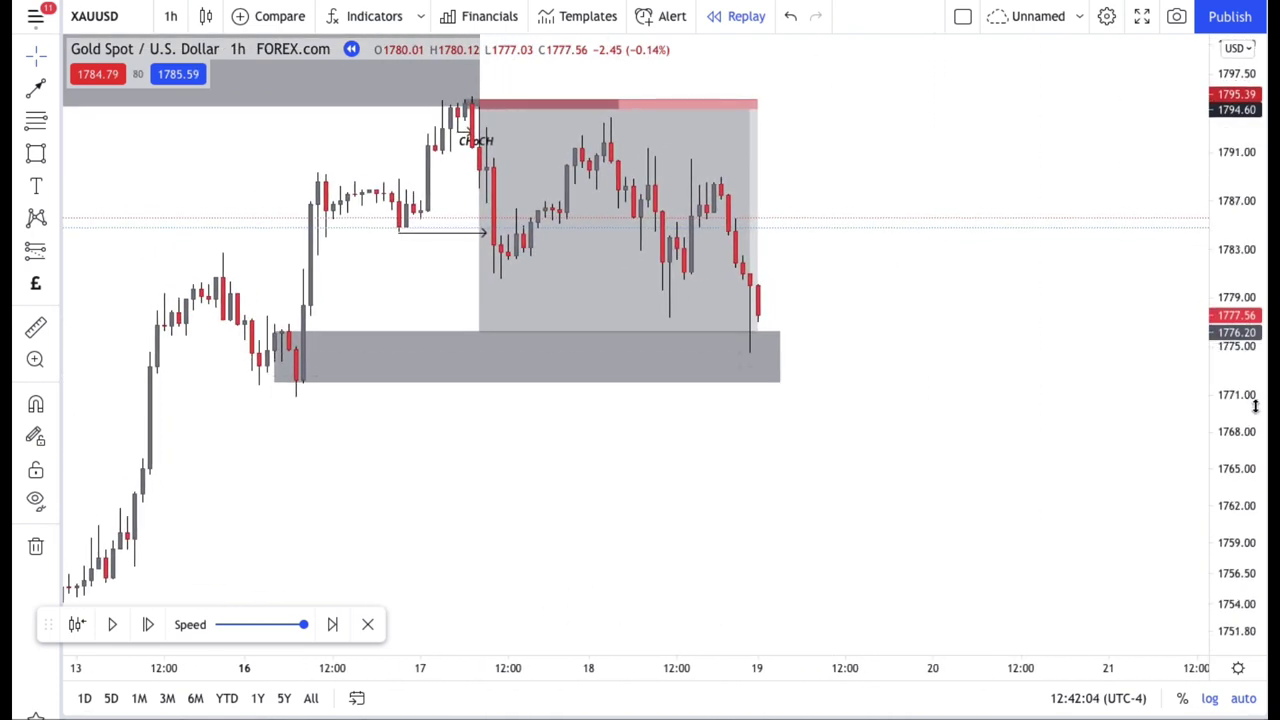
left_click_drag(1255, 405, 937, 269)
left_click_drag(747, 237, 807, 437)
left_click(807, 437)
key("Delete")
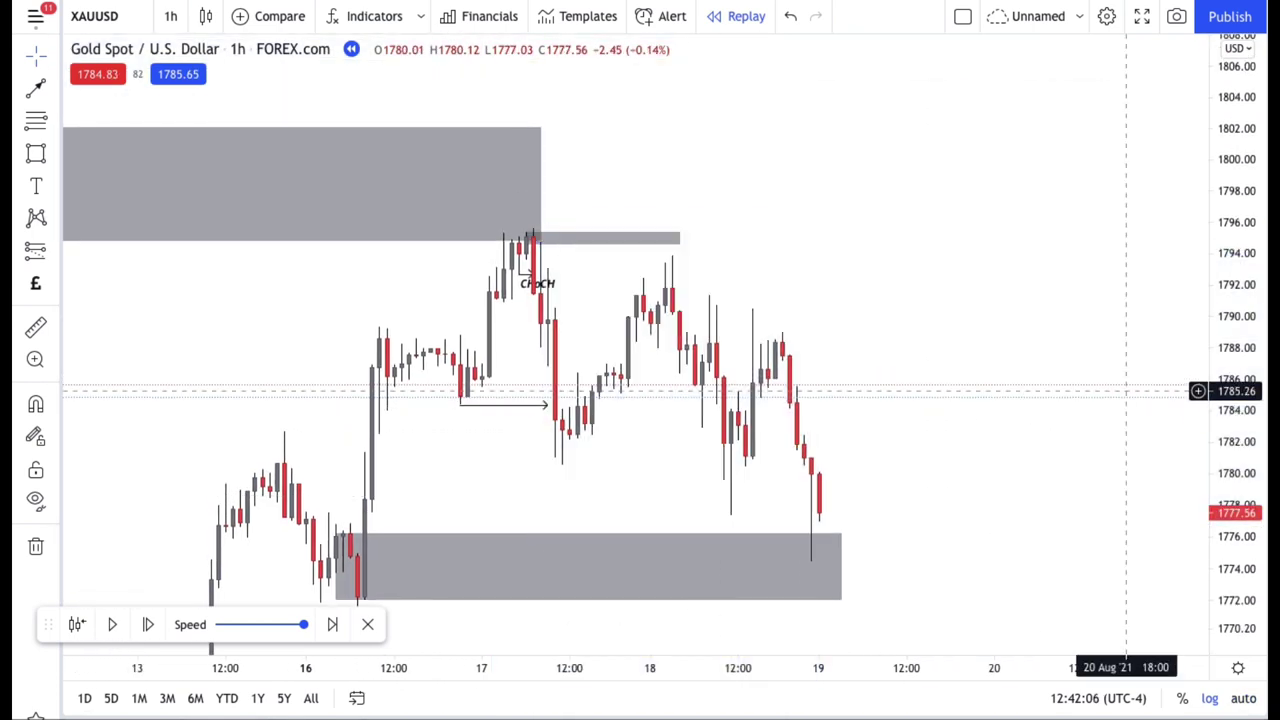
Draw a new supply box anchored at the 17 Aug high, widened to the right
left_click_drag(1244, 426, 1244, 392)
left_click_drag(895, 379, 990, 342)
left_click_drag(753, 420, 708, 420)
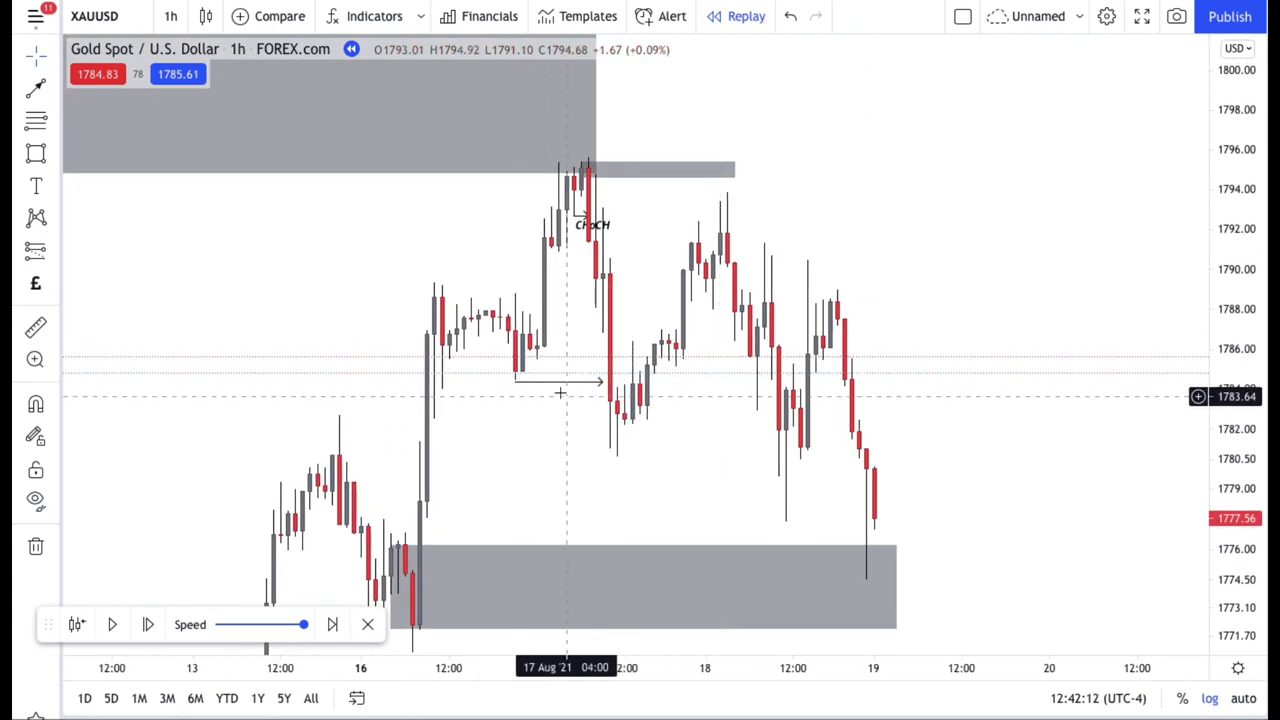
left_click_drag(623, 350, 593, 357)
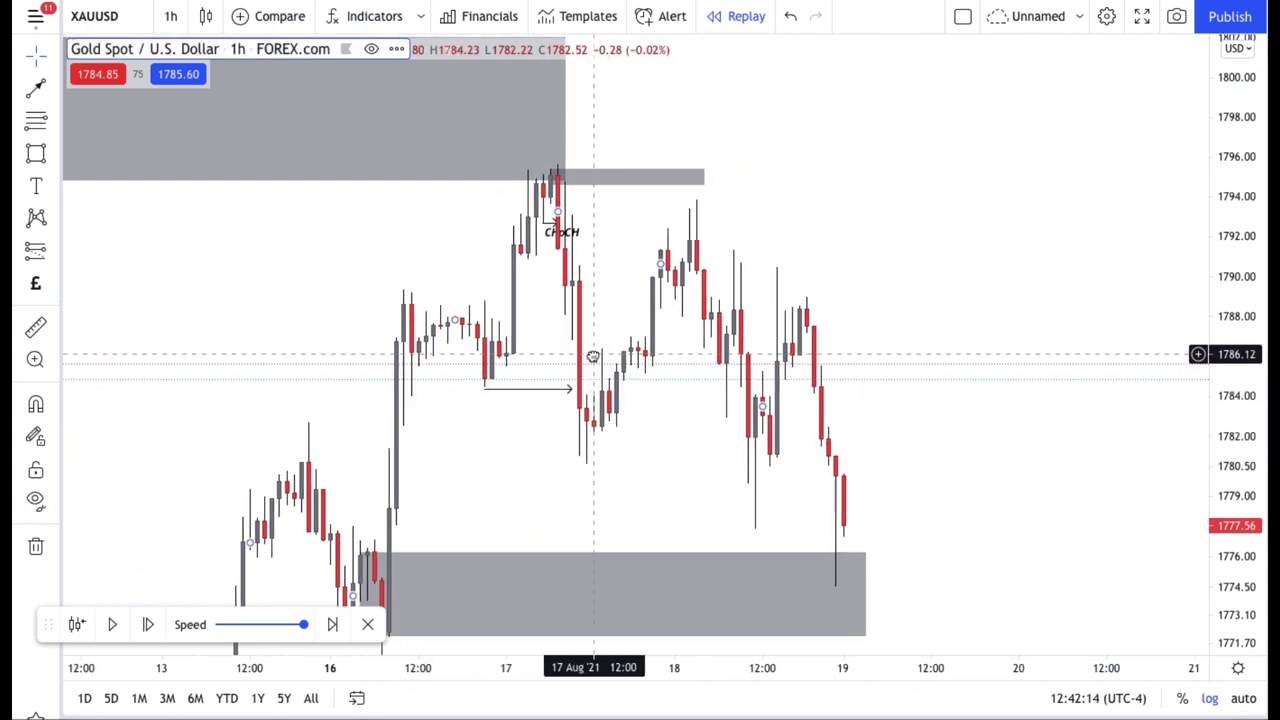
left_click(37, 154)
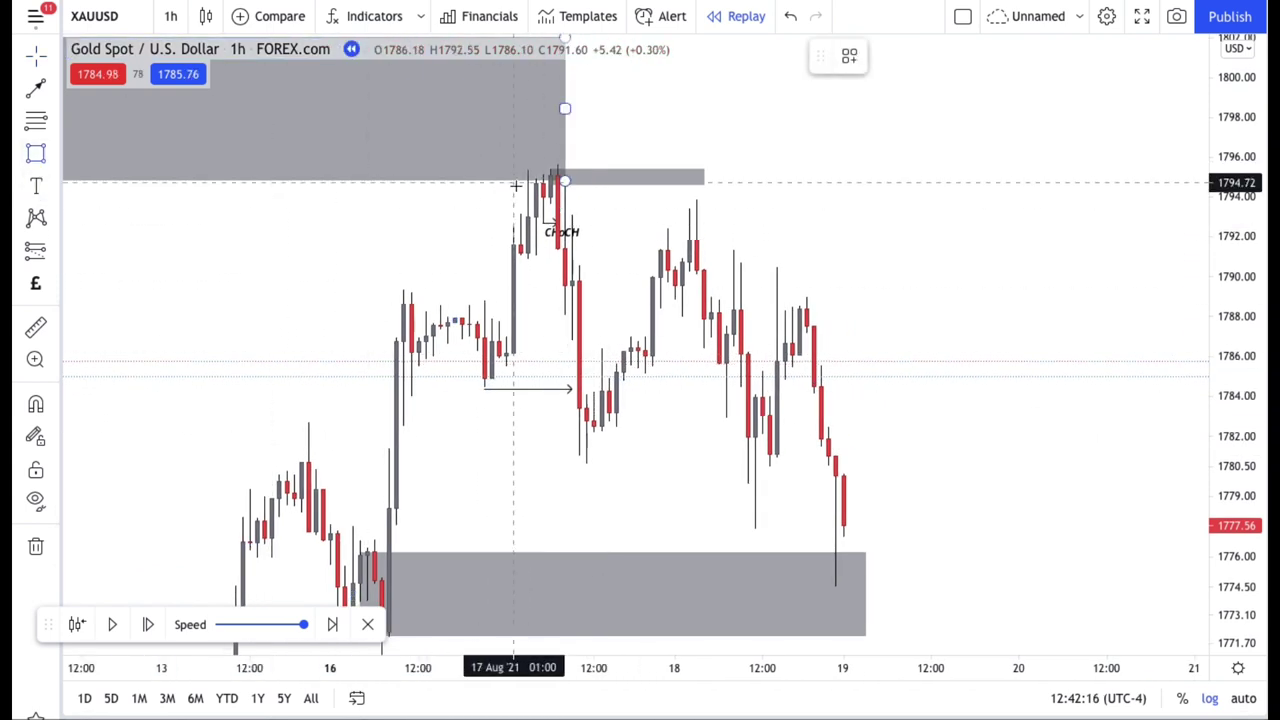
left_click(549, 204)
left_click(553, 165)
left_click_drag(553, 185, 785, 184)
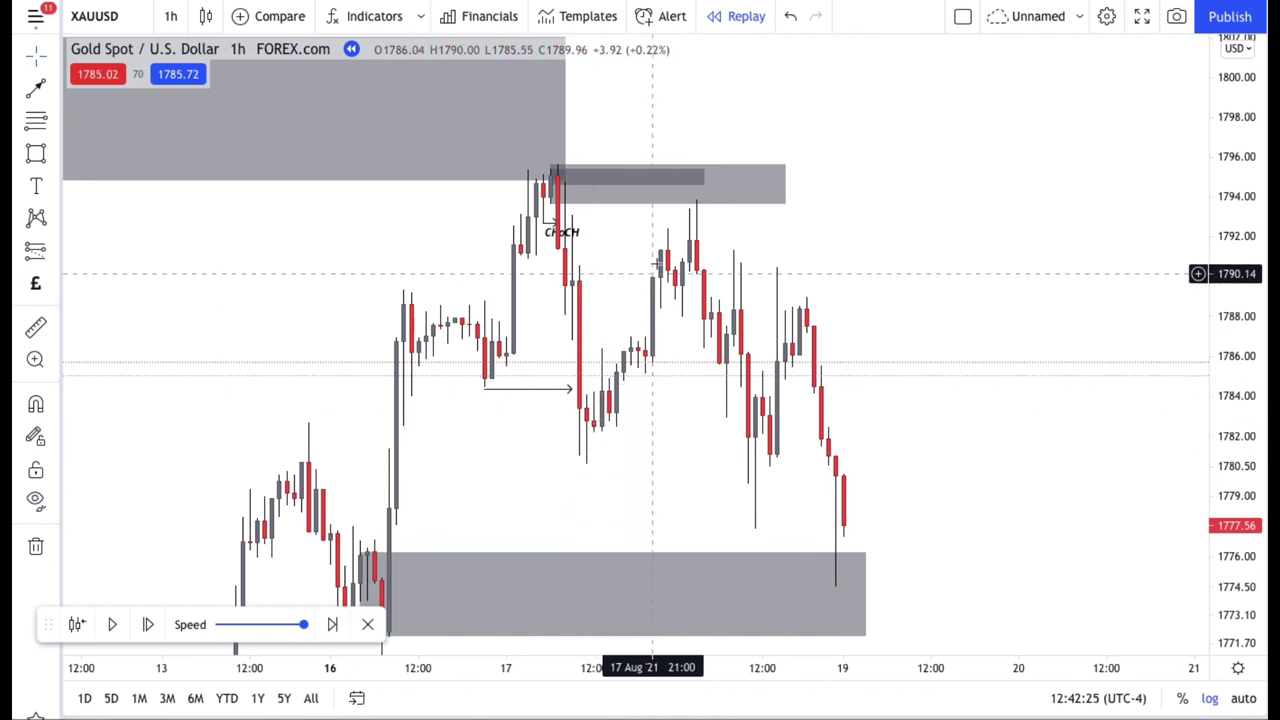
Place a short at 1793.63 with stop 1795.63 and target near 1776.21
left_click(591, 196)
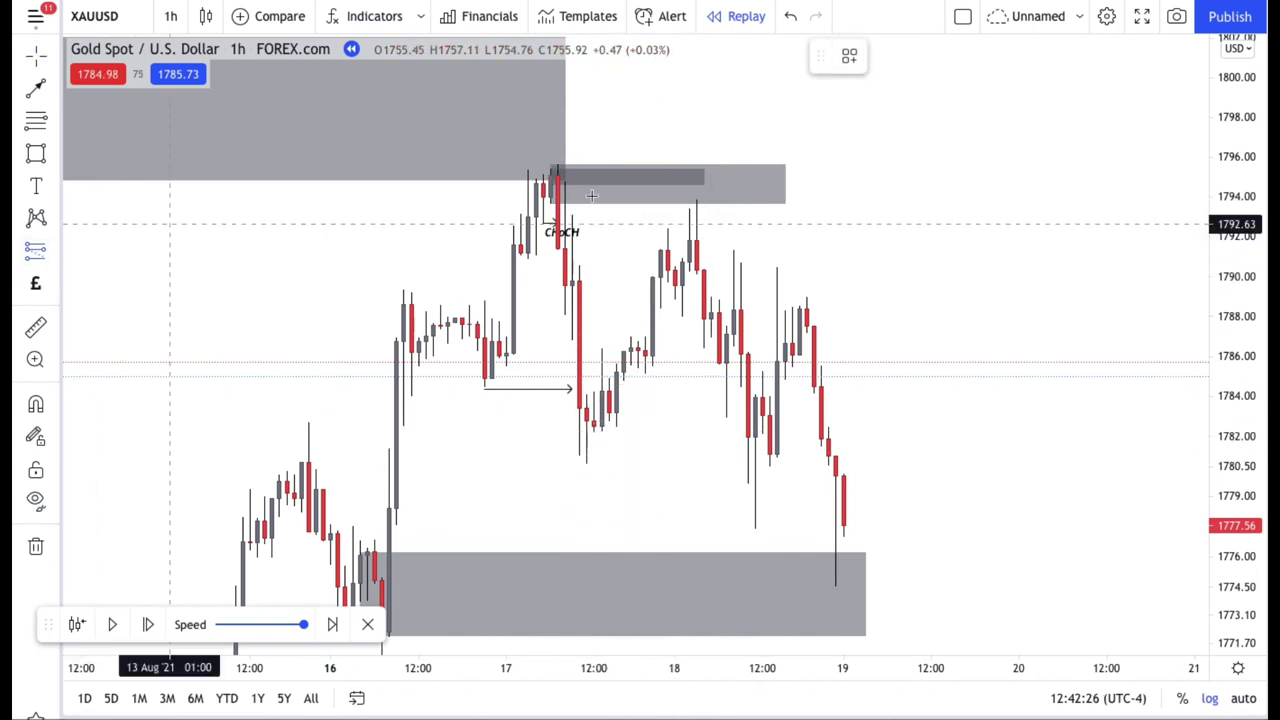
left_click(692, 204)
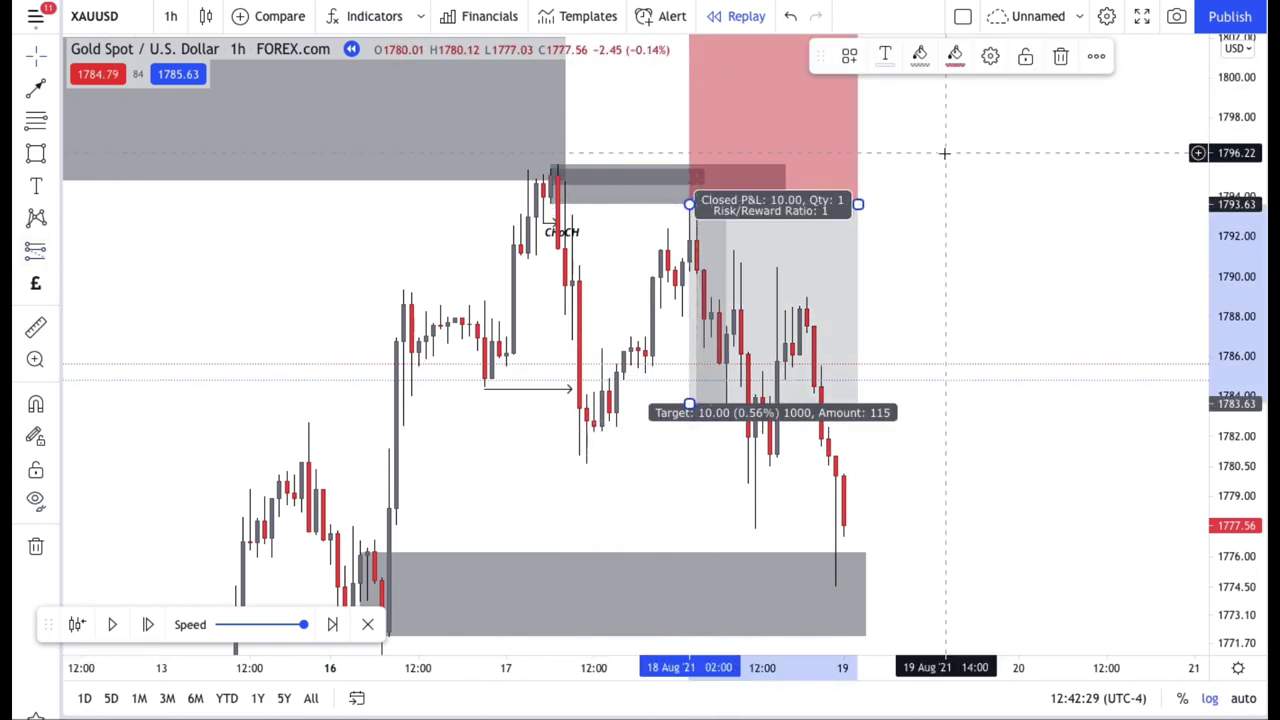
left_click_drag(943, 154, 943, 251)
left_click_drag(691, 101, 692, 253)
scroll(700, 260, "down", 5)
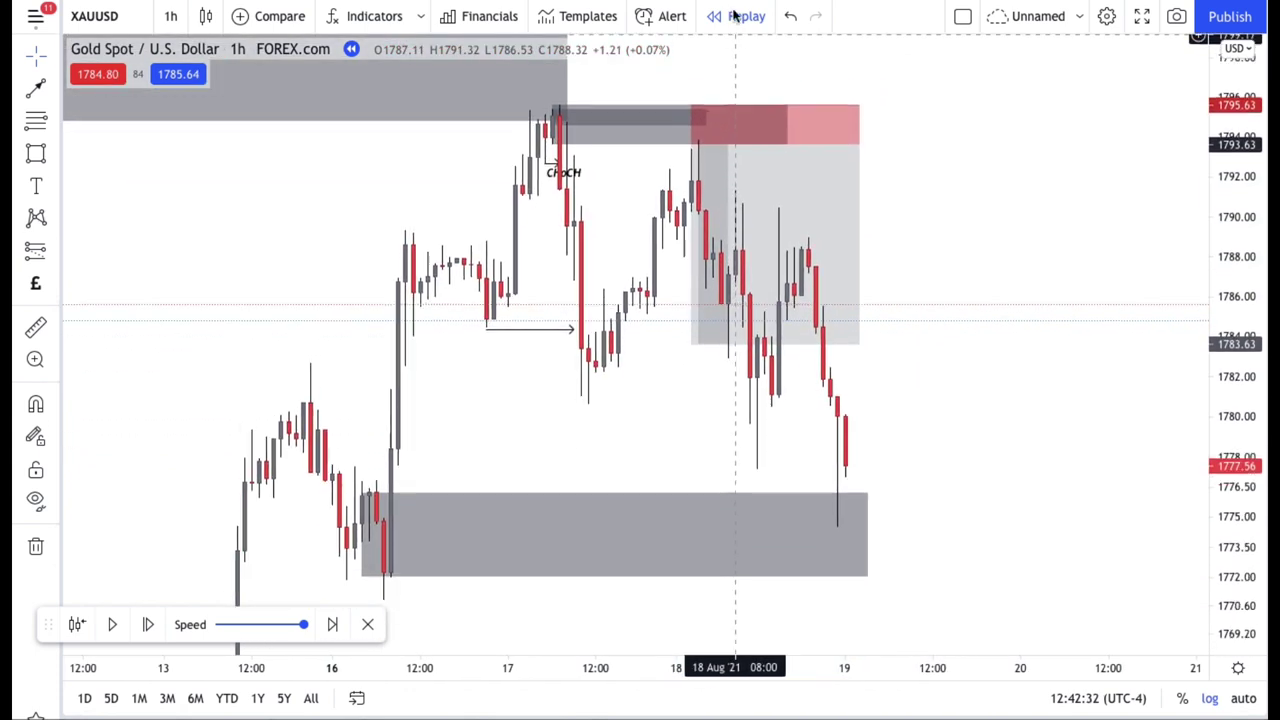
left_click_drag(692, 326, 691, 475)
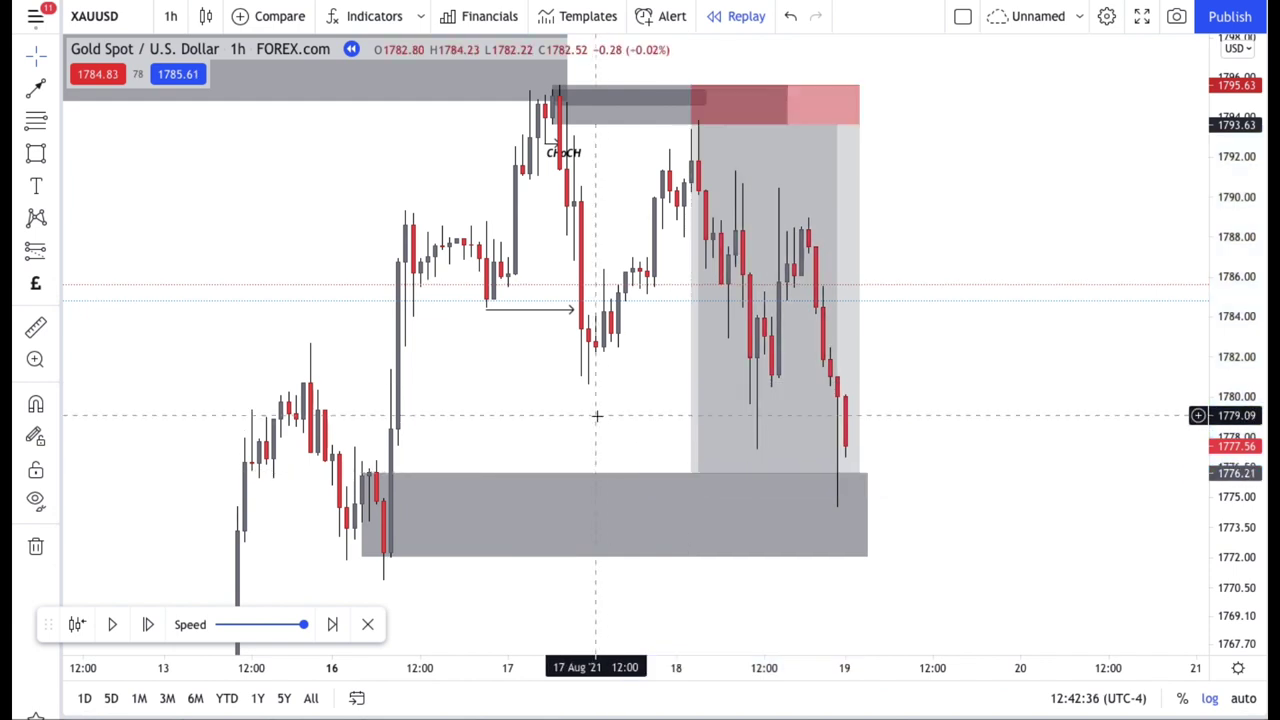
Switch back to the 15-minute timeframe and zoom out to show 17–19 Aug
mouse_move(1051, 317)
left_mouse_down()
mouse_move(1091, 317)
mouse_move(1041, 316)
left_mouse_up()
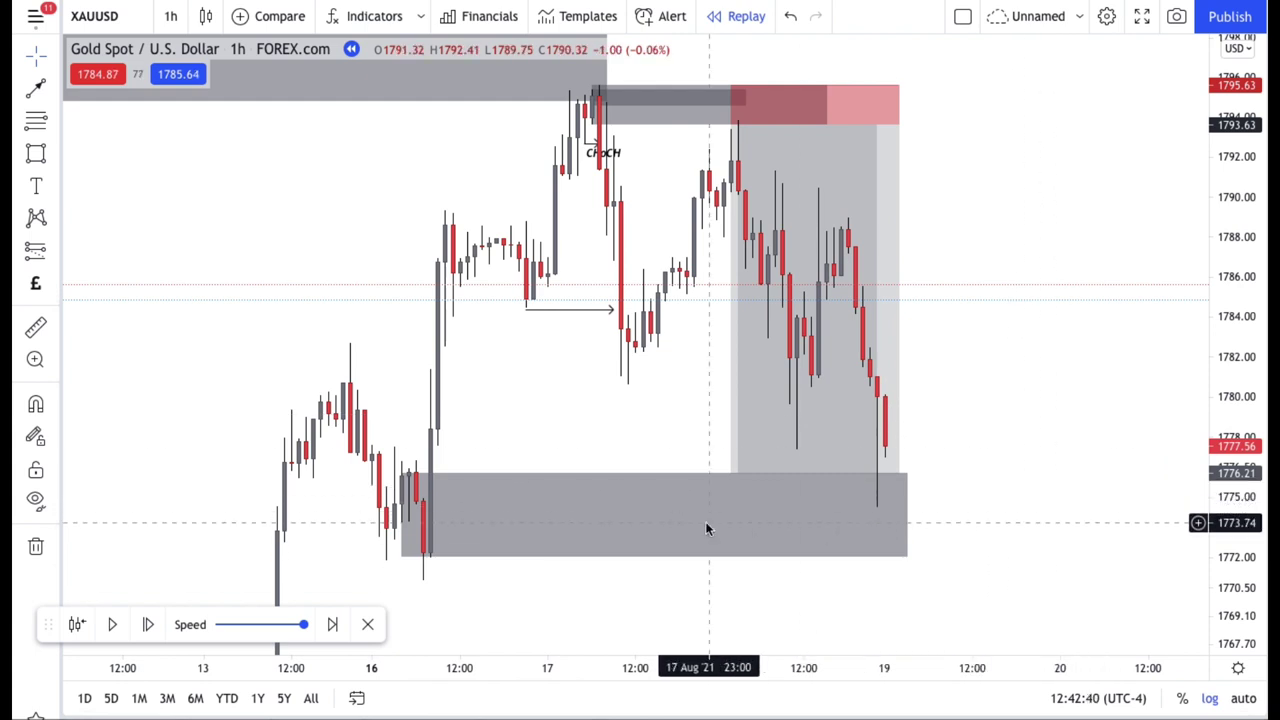
type("15")
key("Return")
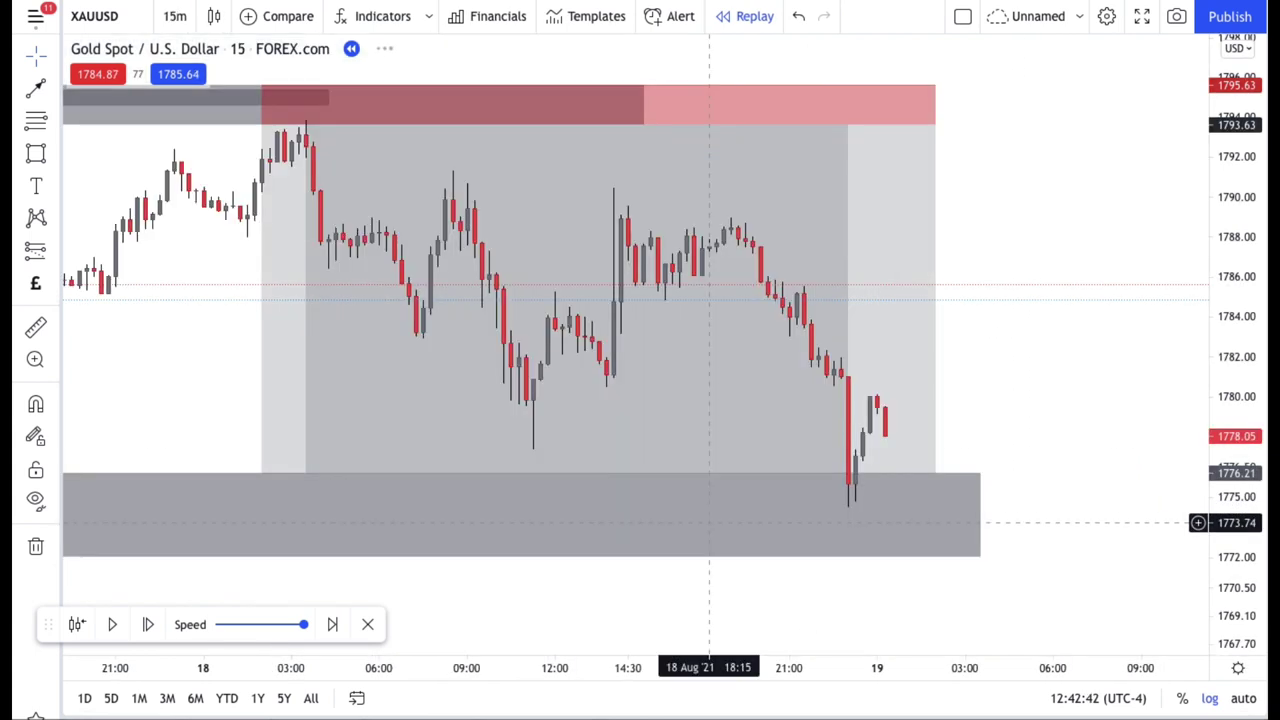
left_click(590, 616)
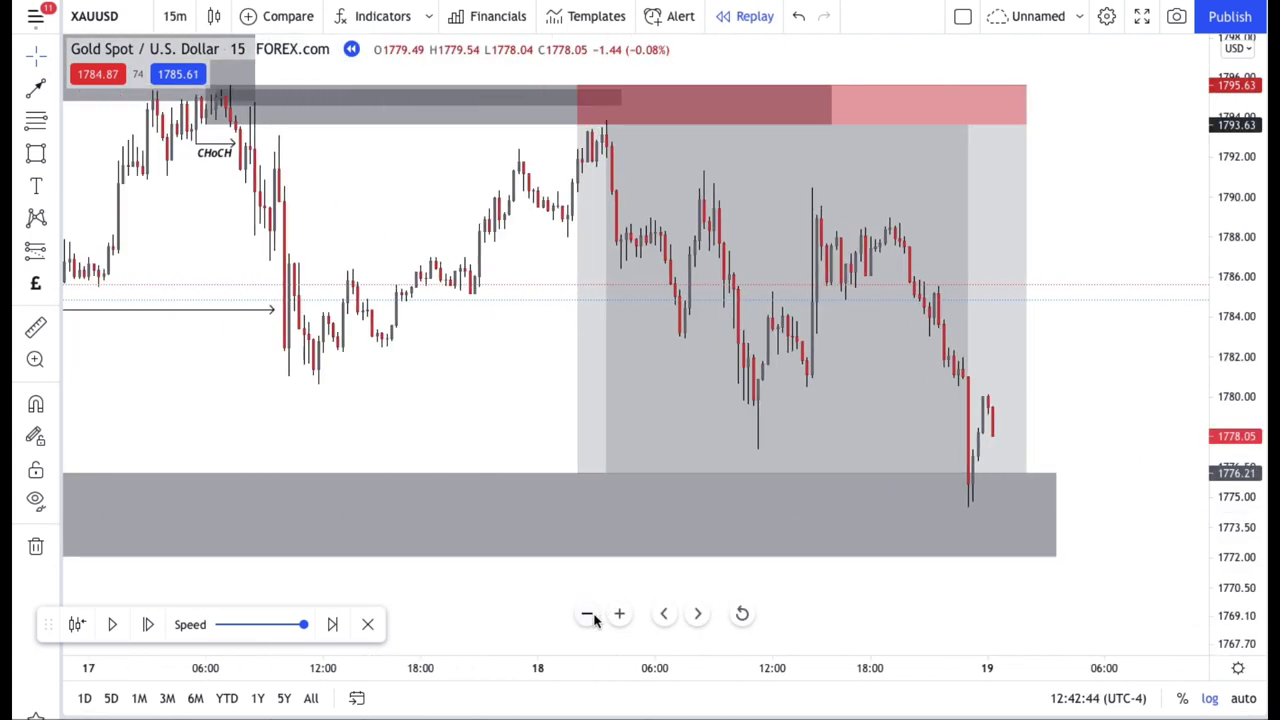
Draw an arrow line from the 17 Aug low near 1780.57 to the 18 Aug breakdown candle
key("alt+t")
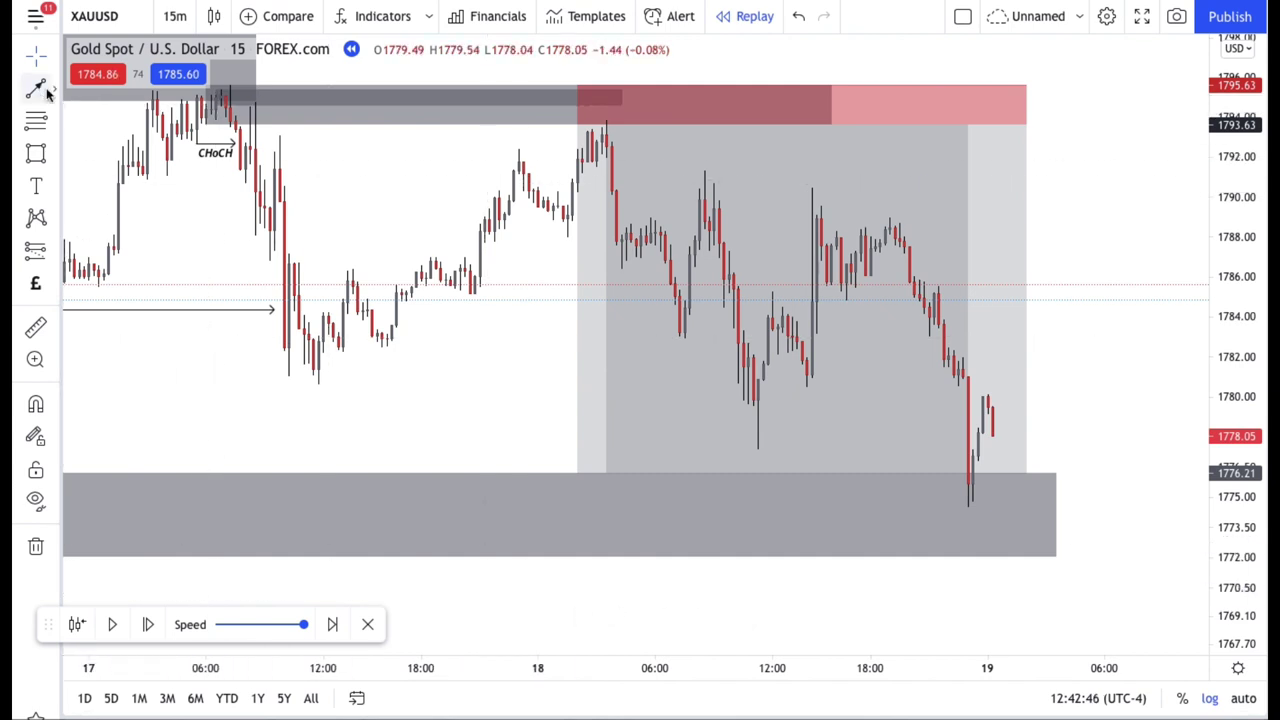
left_click(314, 385)
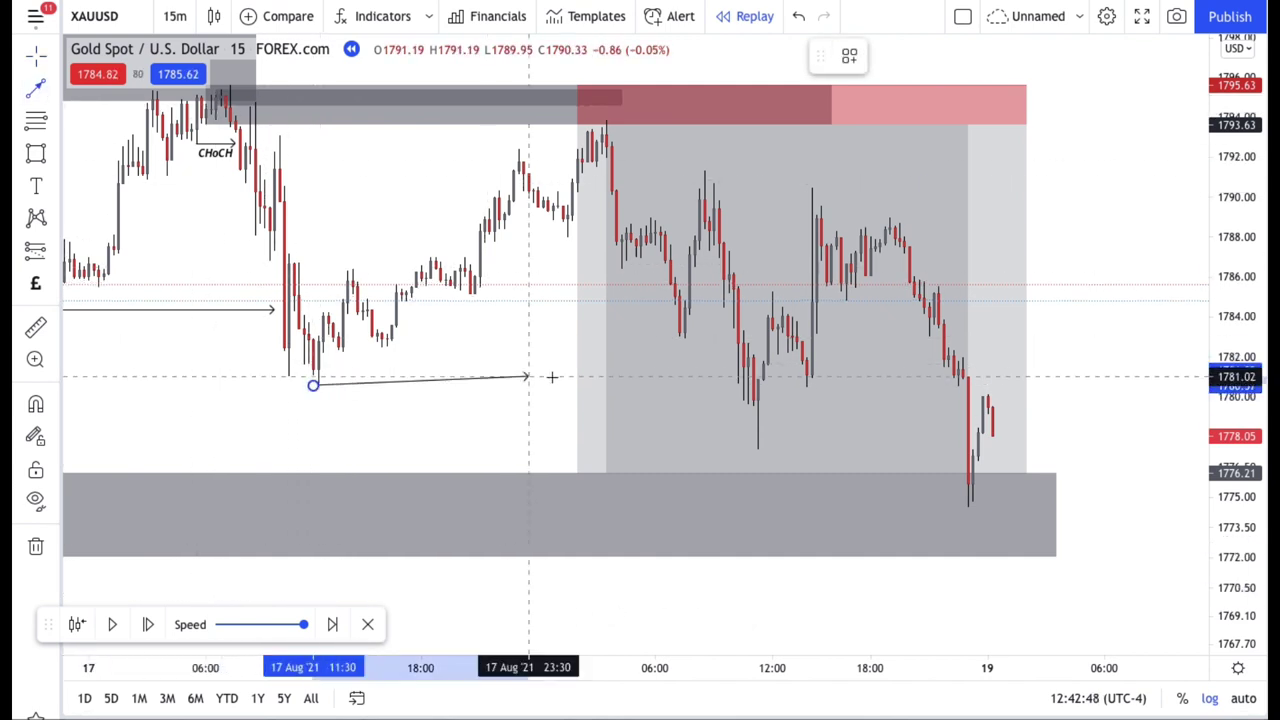
left_click(743, 385)
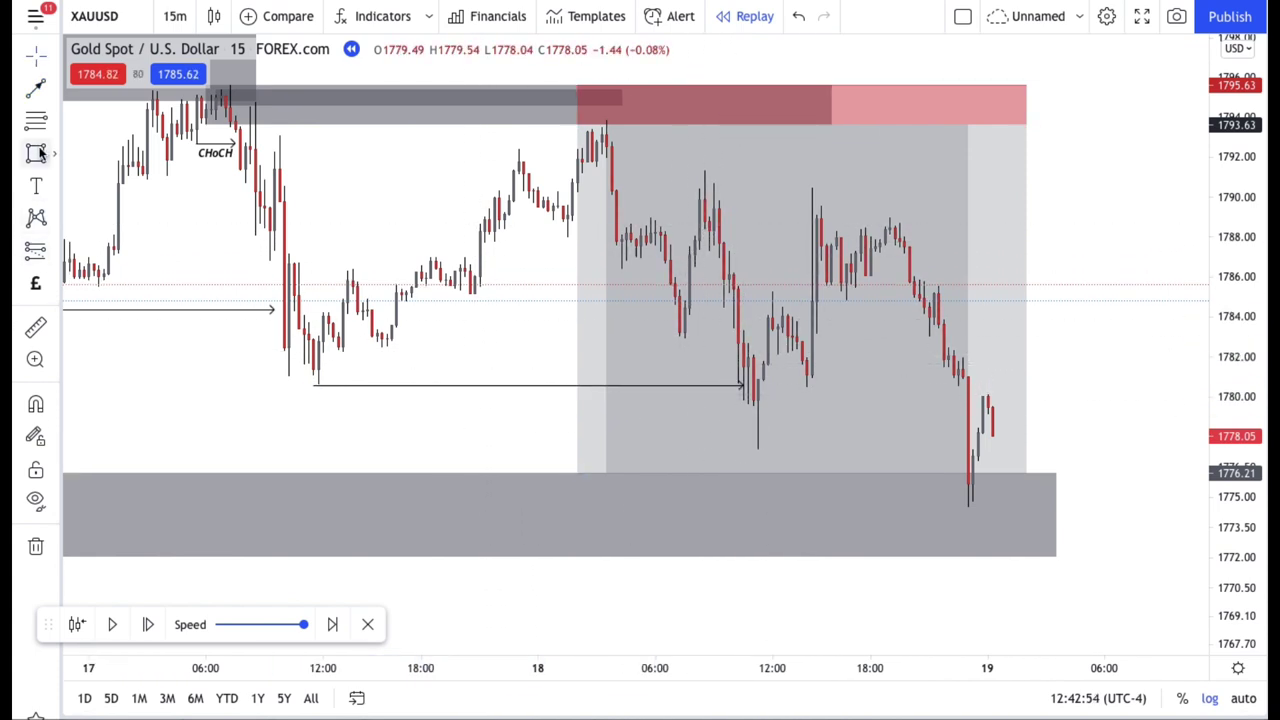
Box the 18 Aug highs from 1788.3 to 1790.6 and widen it rightward
left_click(695, 232)
mouse_move(710, 232)
left_mouse_down()
mouse_move(728, 193)
mouse_move(990, 209)
left_mouse_up()
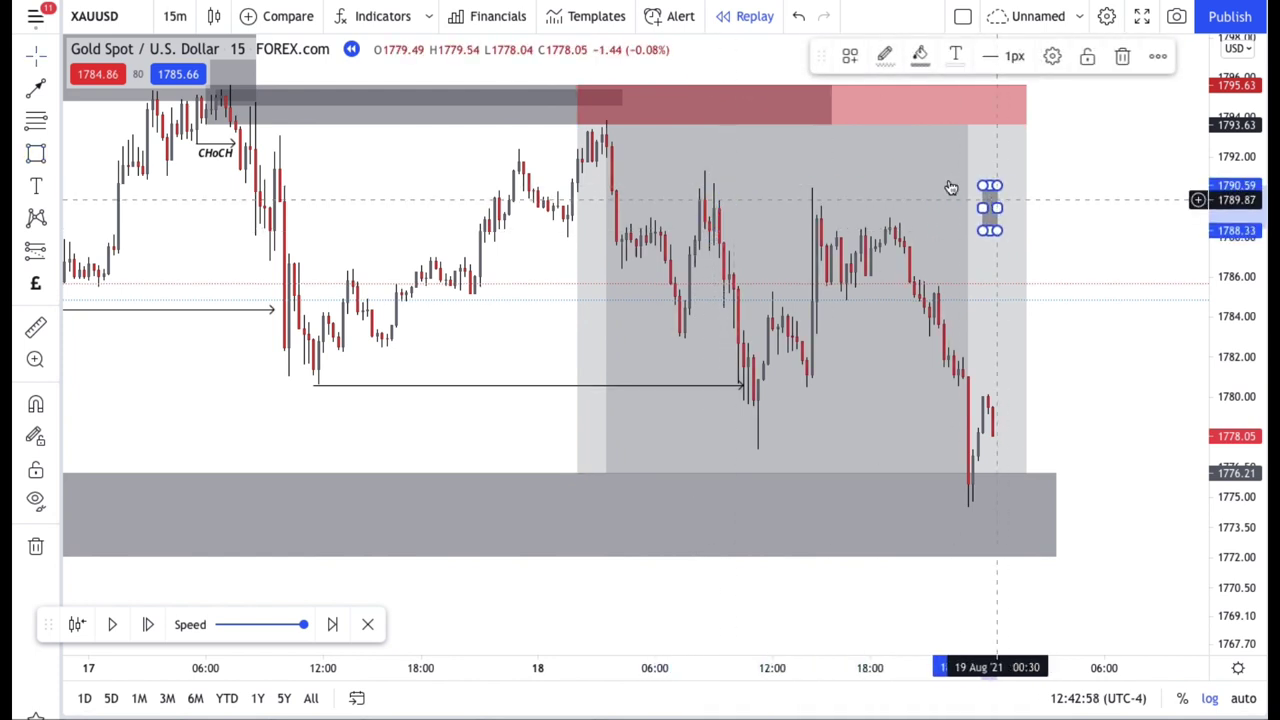
left_click(798, 16)
left_click_drag(729, 209, 944, 213)
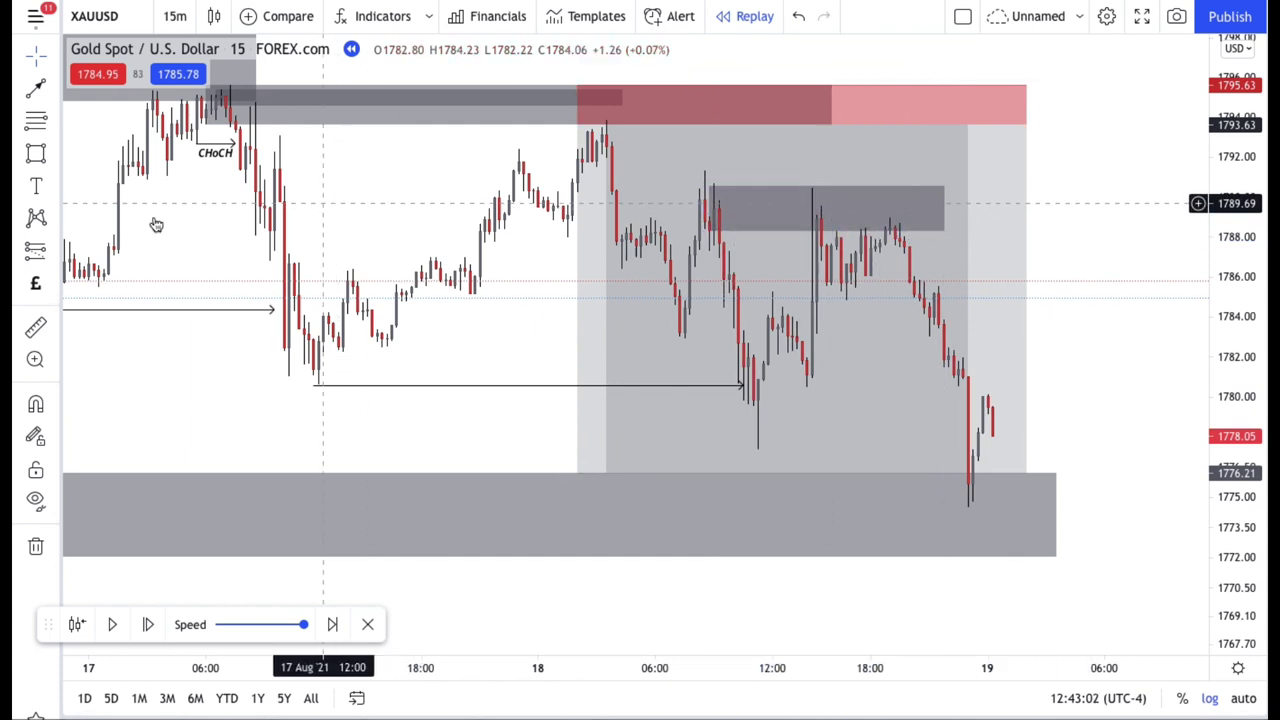
Add a short at the new box entering near 1788.33 with stop 1790.78 at the box top
left_click(805, 241)
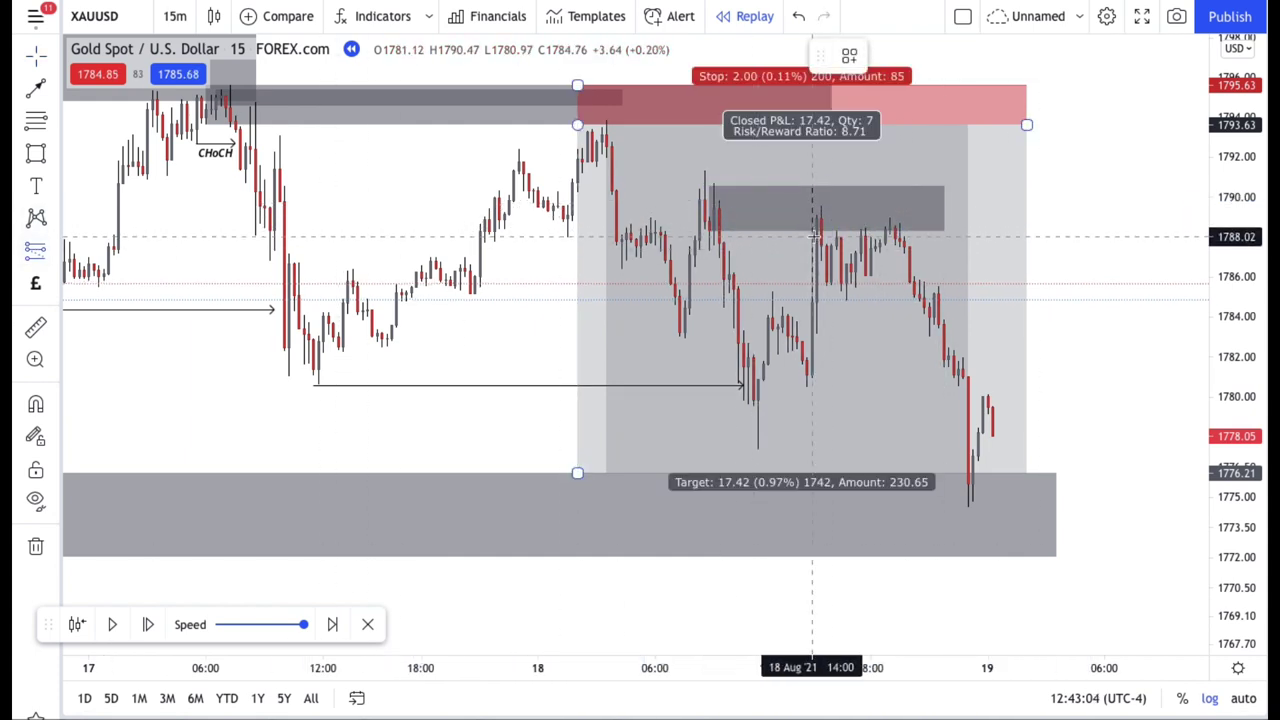
left_click(816, 230)
left_click_drag(706, 186, 706, 181)
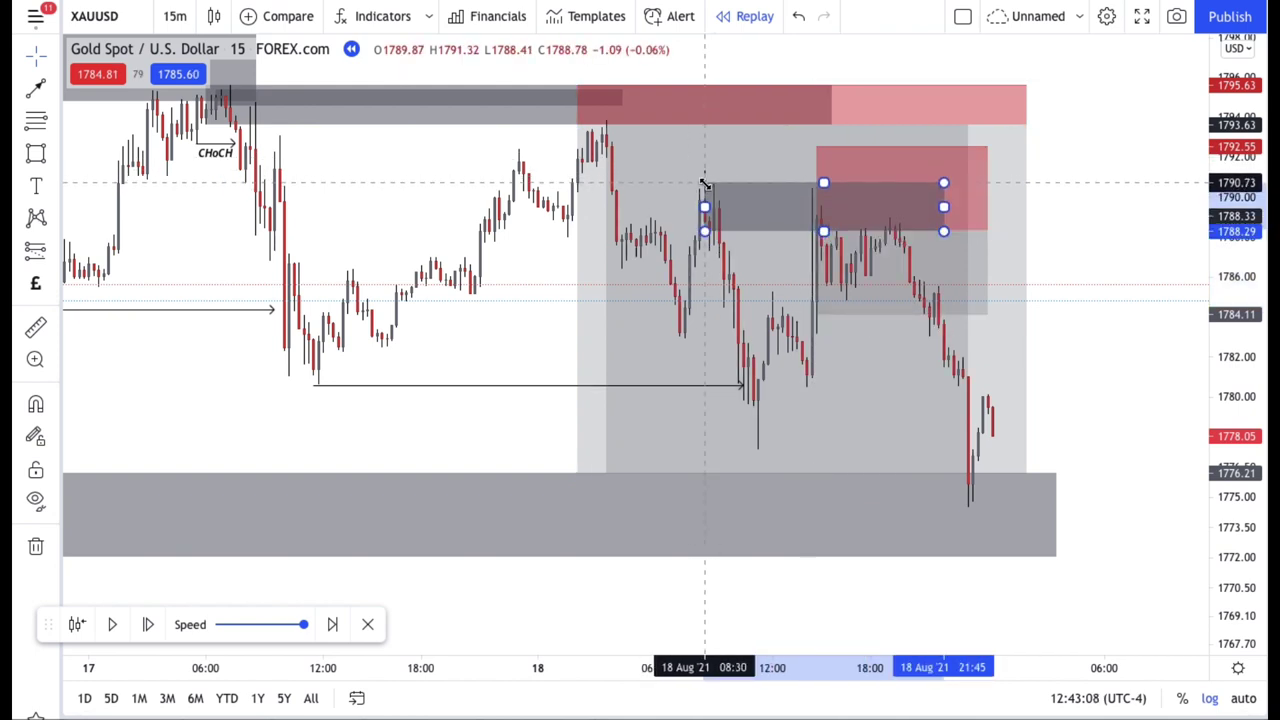
left_click(816, 146)
left_click_drag(816, 146, 816, 181)
Lower the short's target to the demand zone near 1776.21 for 4.95 risk/reward
left_click_drag(817, 316, 828, 478)
left_click(1115, 318)
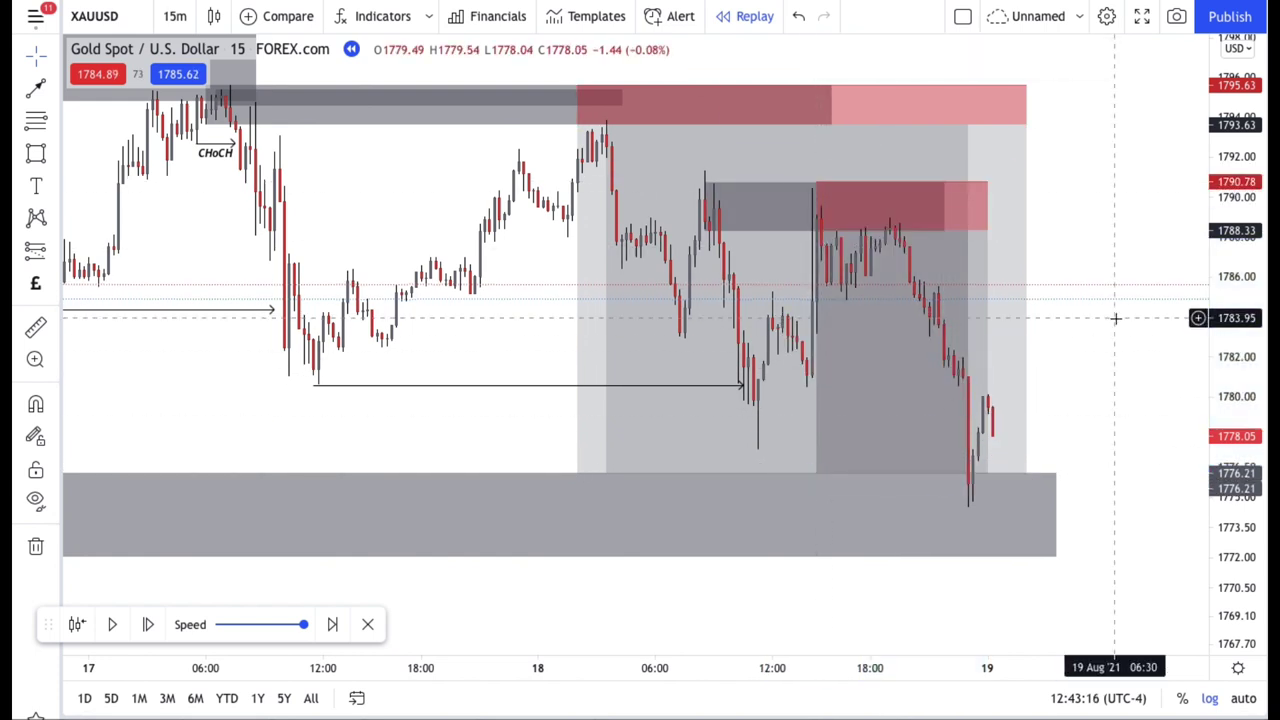
left_click_drag(1099, 334, 1049, 332)
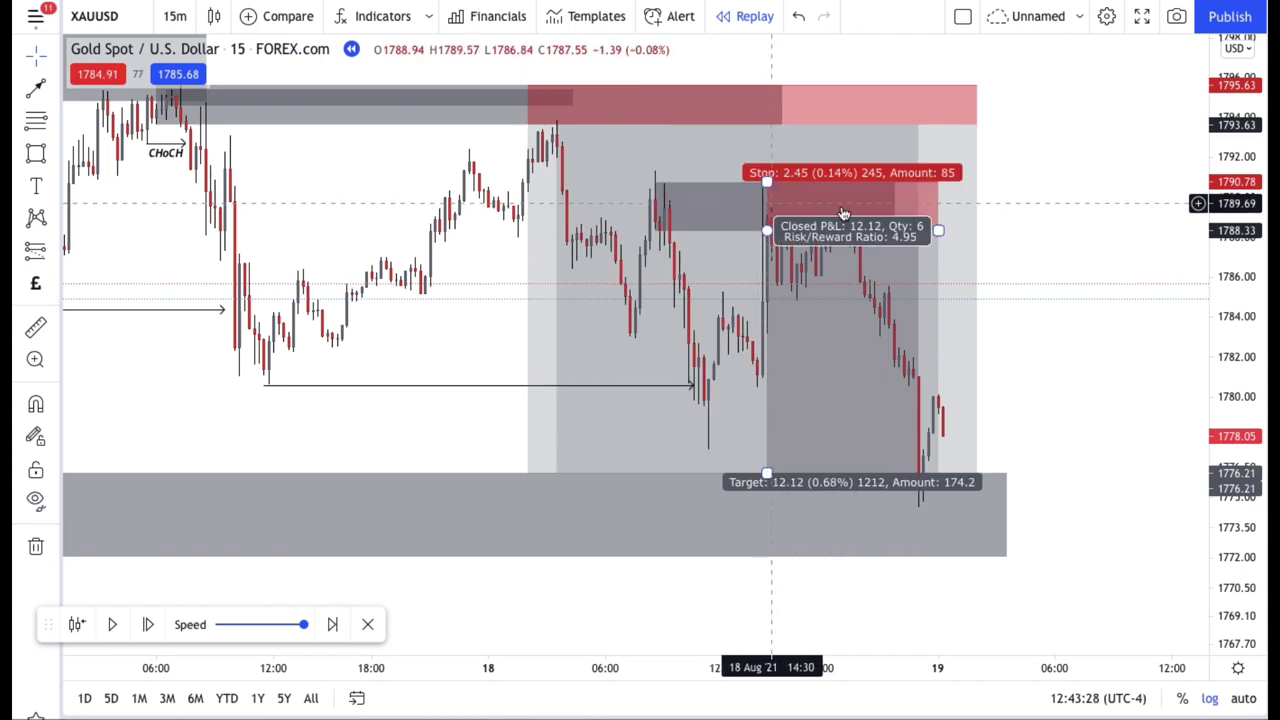
left_click_drag(1048, 223, 934, 244)
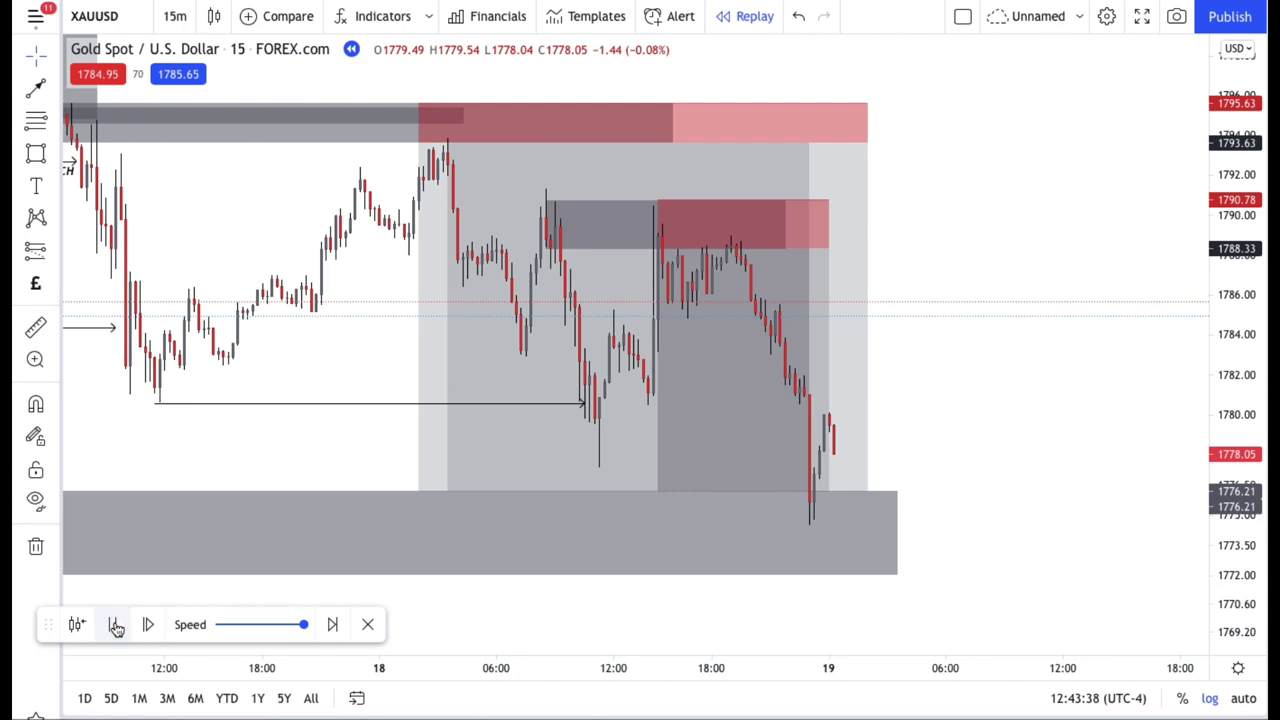
Advance the replay a few candles and box 1778.50–1781.65, extended toward 20 Aug
left_click(116, 624)
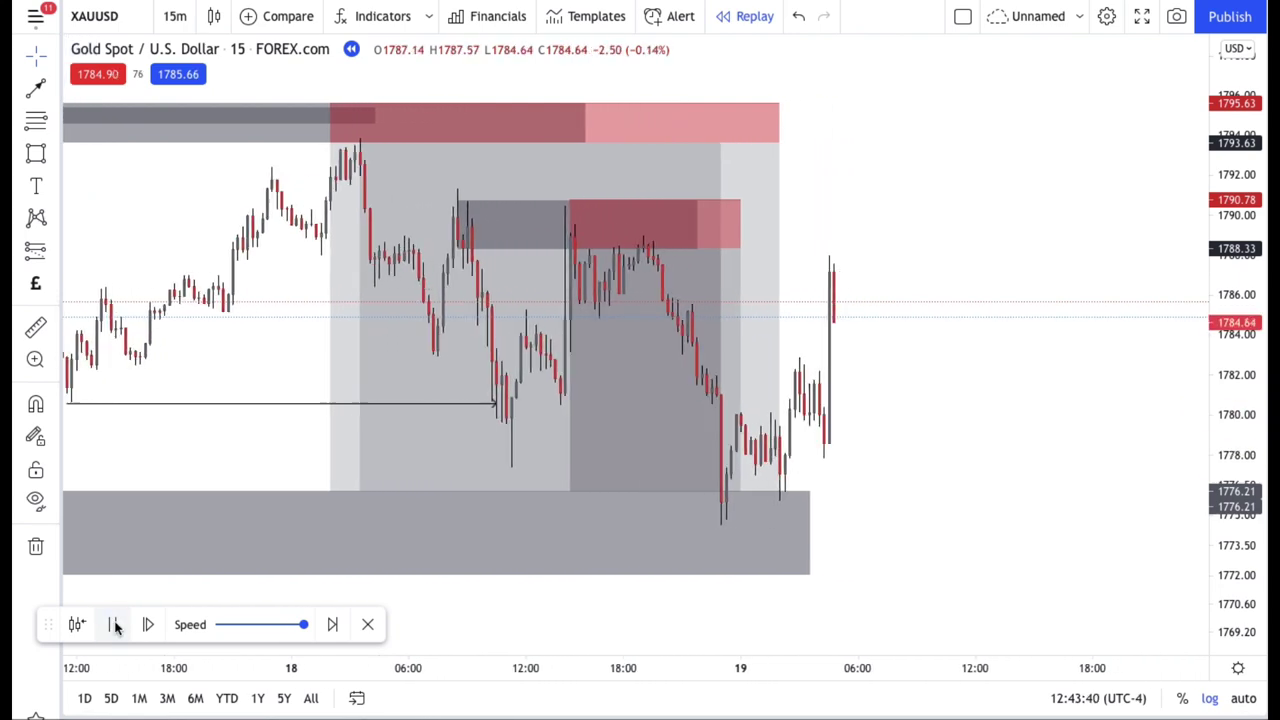
left_click(116, 624)
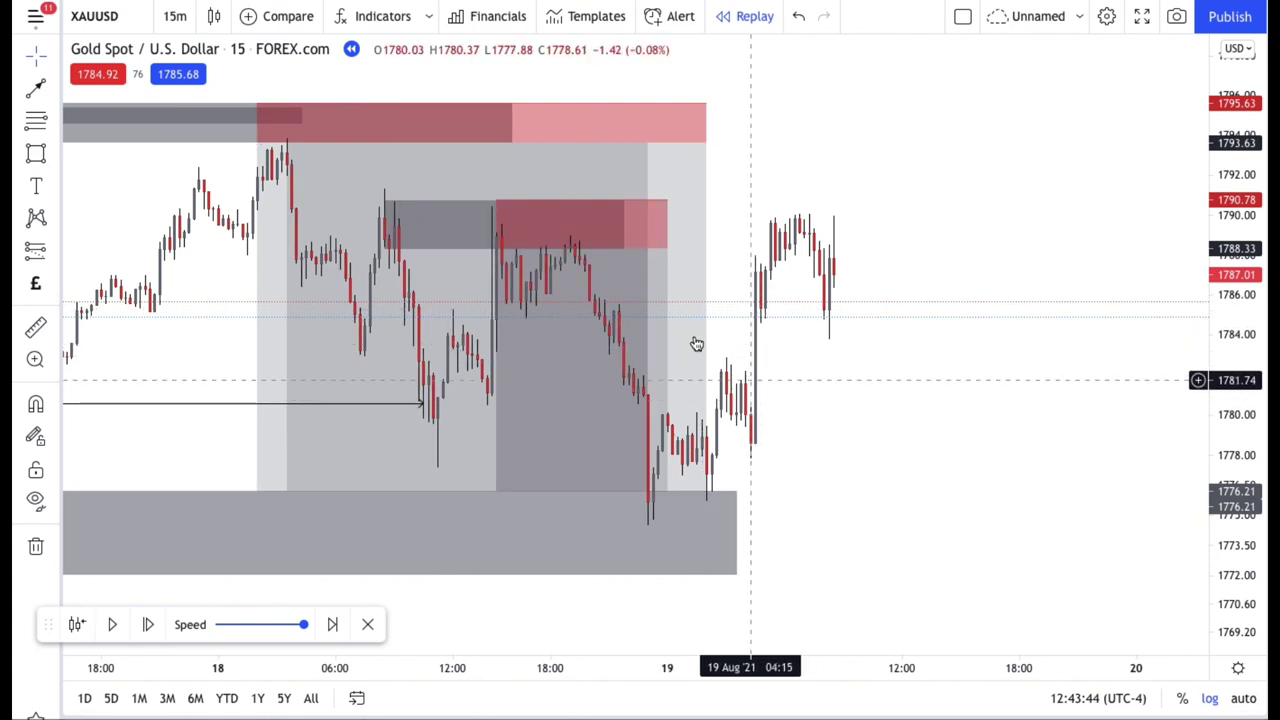
left_click(36, 152)
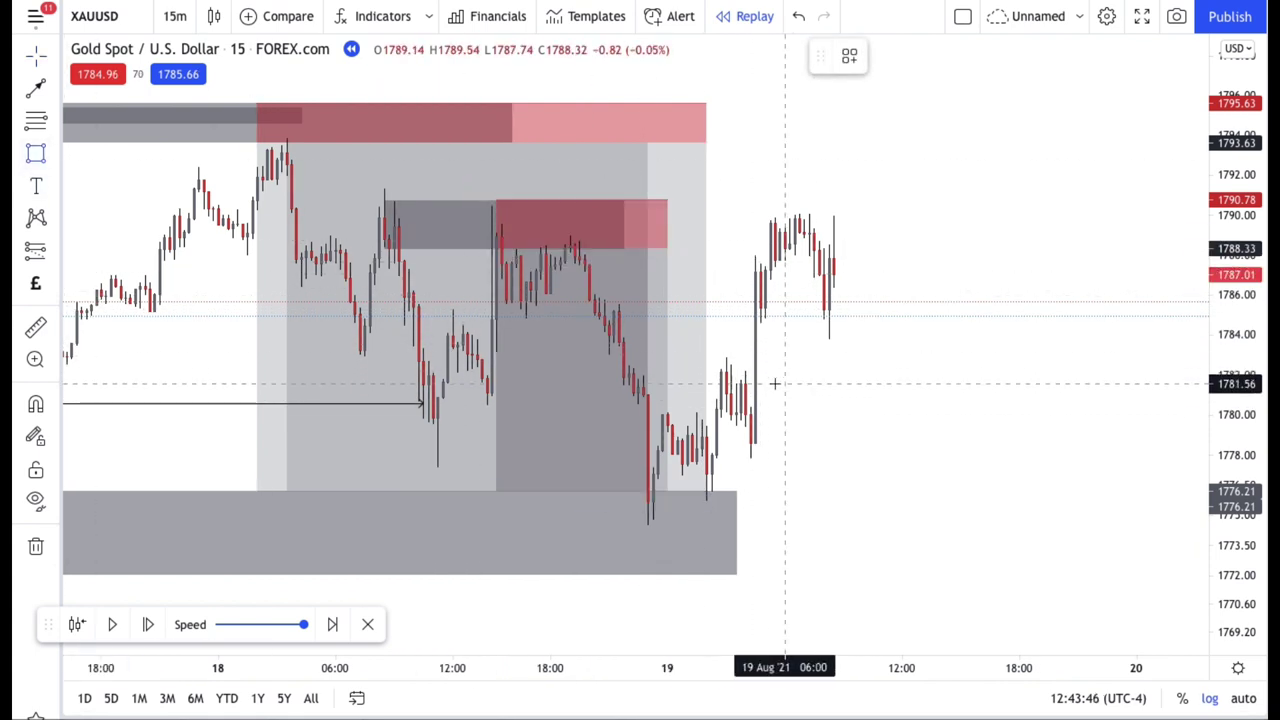
left_click_drag(745, 382, 1204, 413)
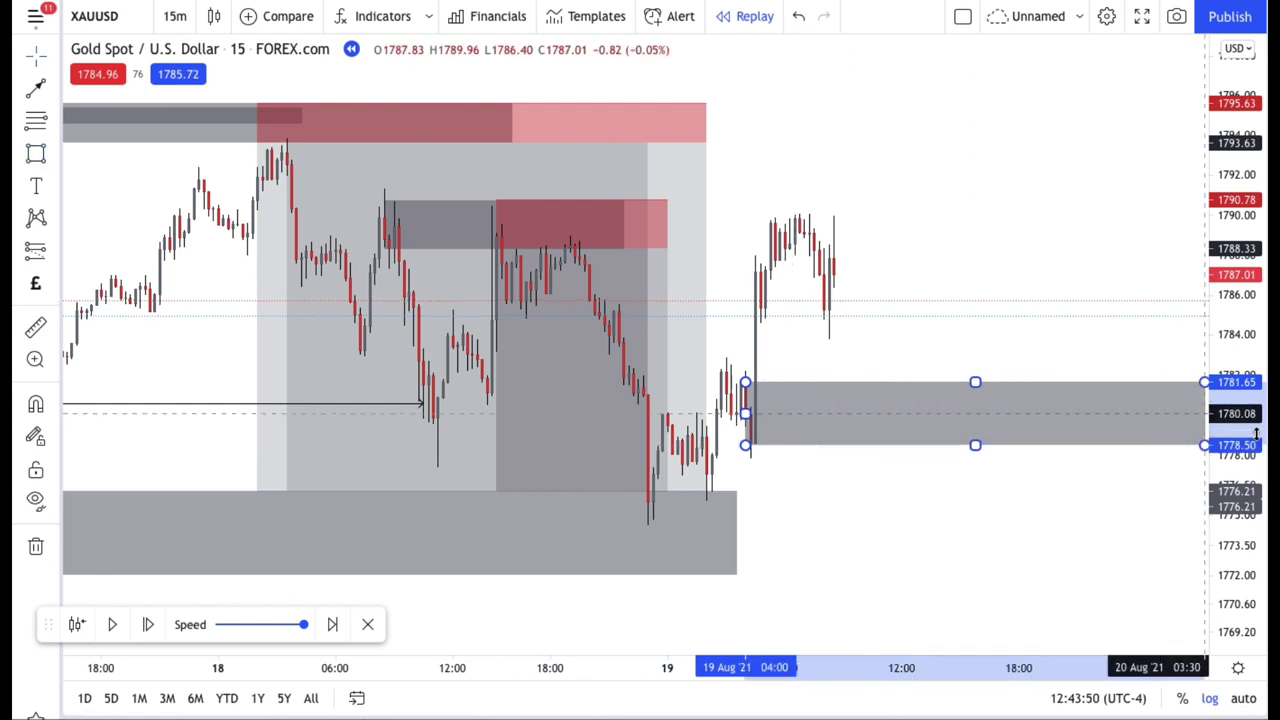
left_click(986, 354)
left_click_drag(986, 354, 919, 401)
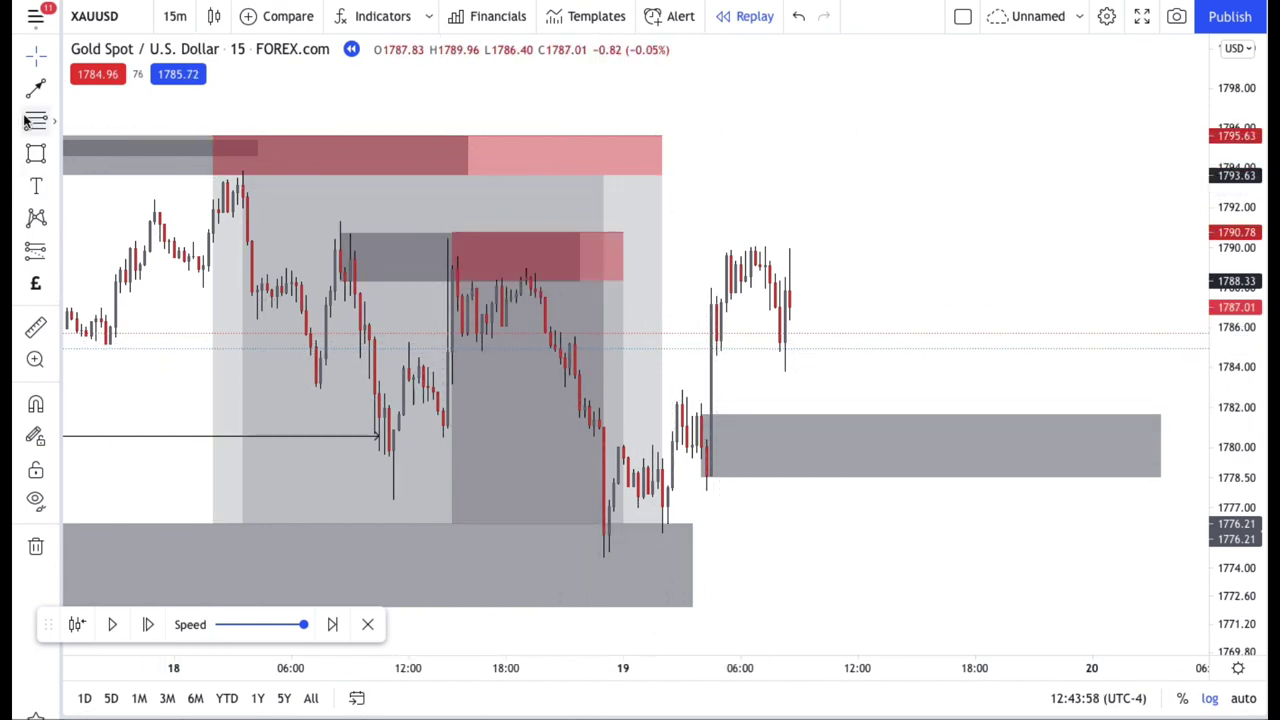
Draw an arrow line to the 1790 high and delete both position tools and the old grey zone
left_click(496, 311)
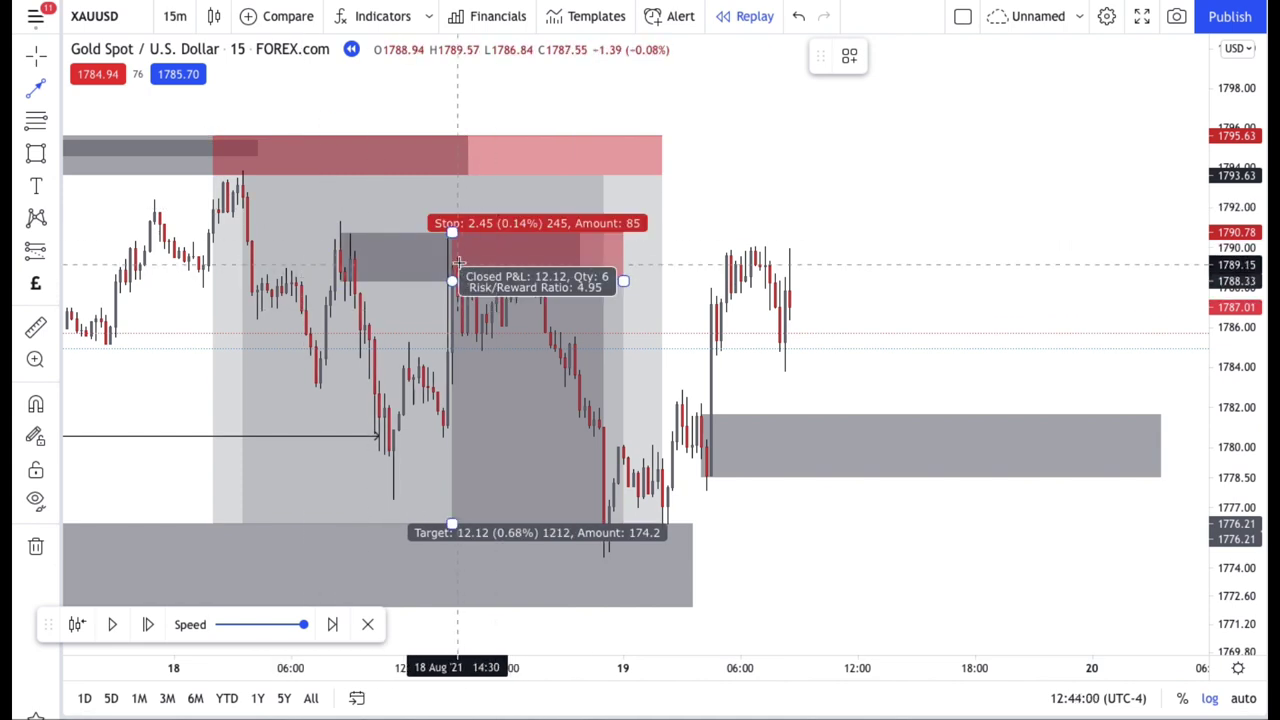
mouse_move(457, 248)
left_mouse_down()
mouse_move(771, 224)
mouse_move(795, 254)
left_mouse_up()
left_click(590, 388)
key("Delete")
left_click(543, 371)
key("Delete")
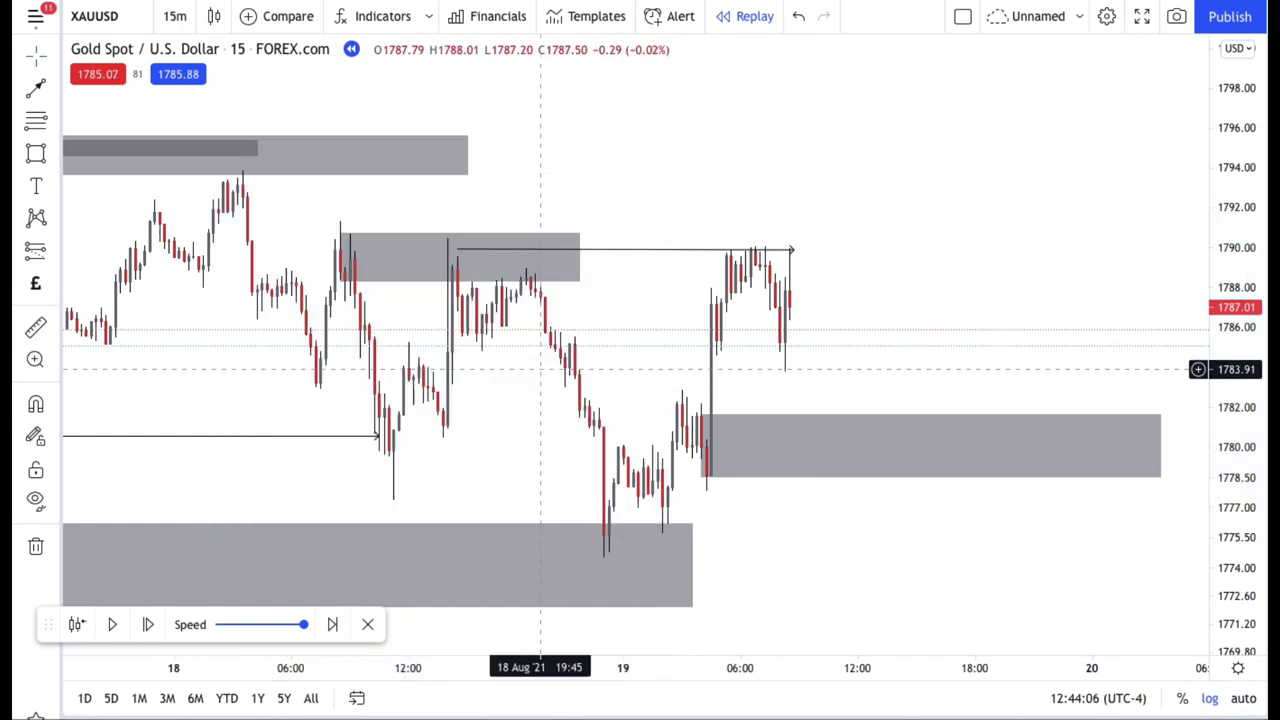
left_click(423, 276)
key("Delete")
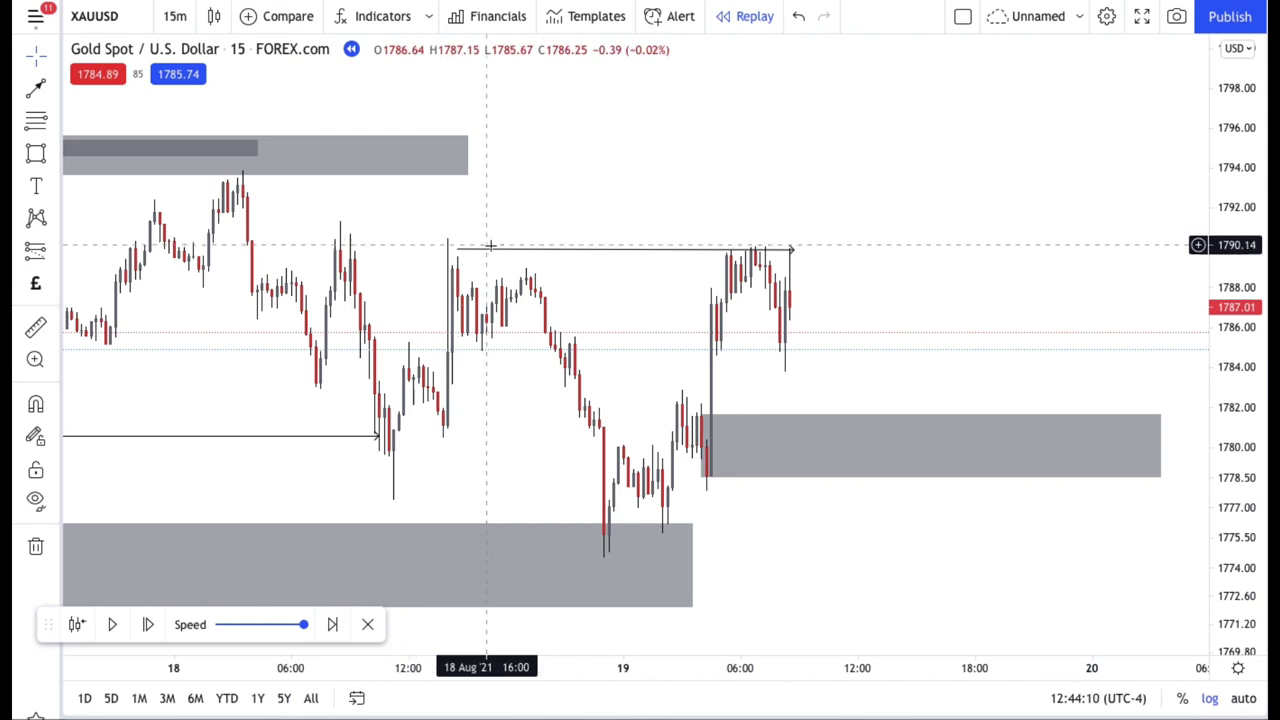
Nudge the arrow slightly left and label it with a £ sign above
left_click(490, 245)
left_click_drag(491, 252, 480, 249)
left_click(600, 222)
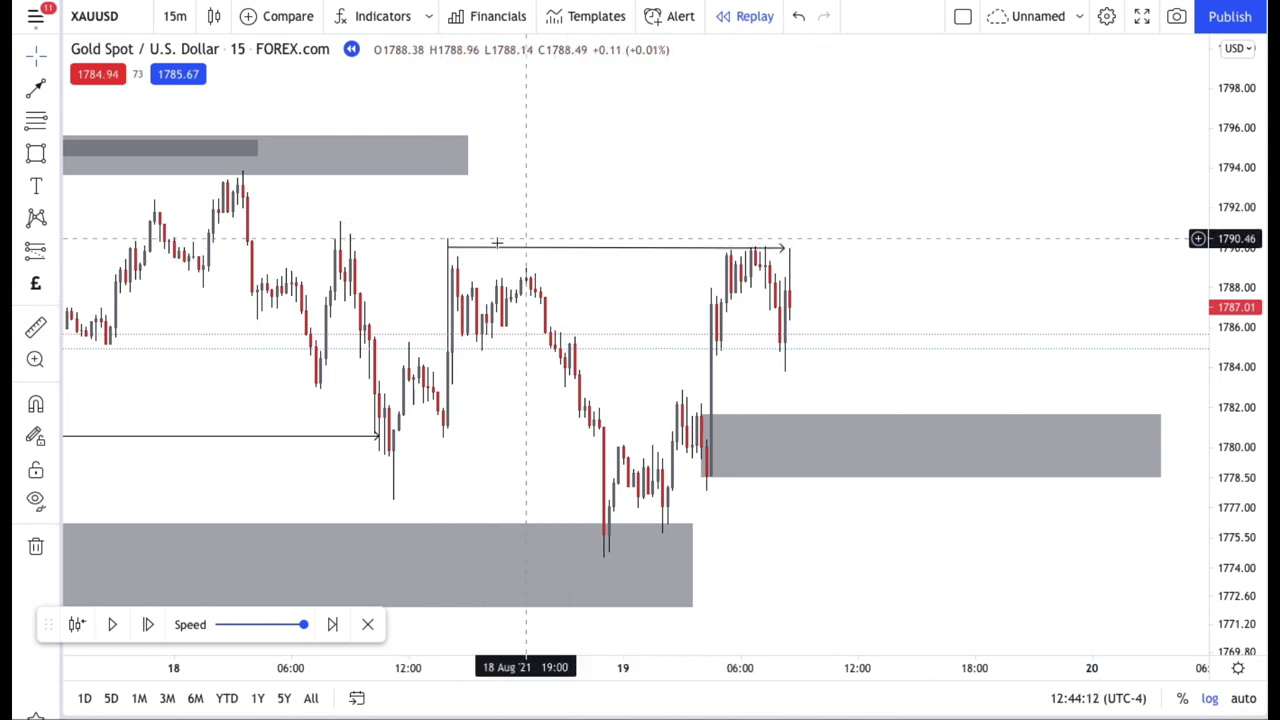
left_click(35, 287)
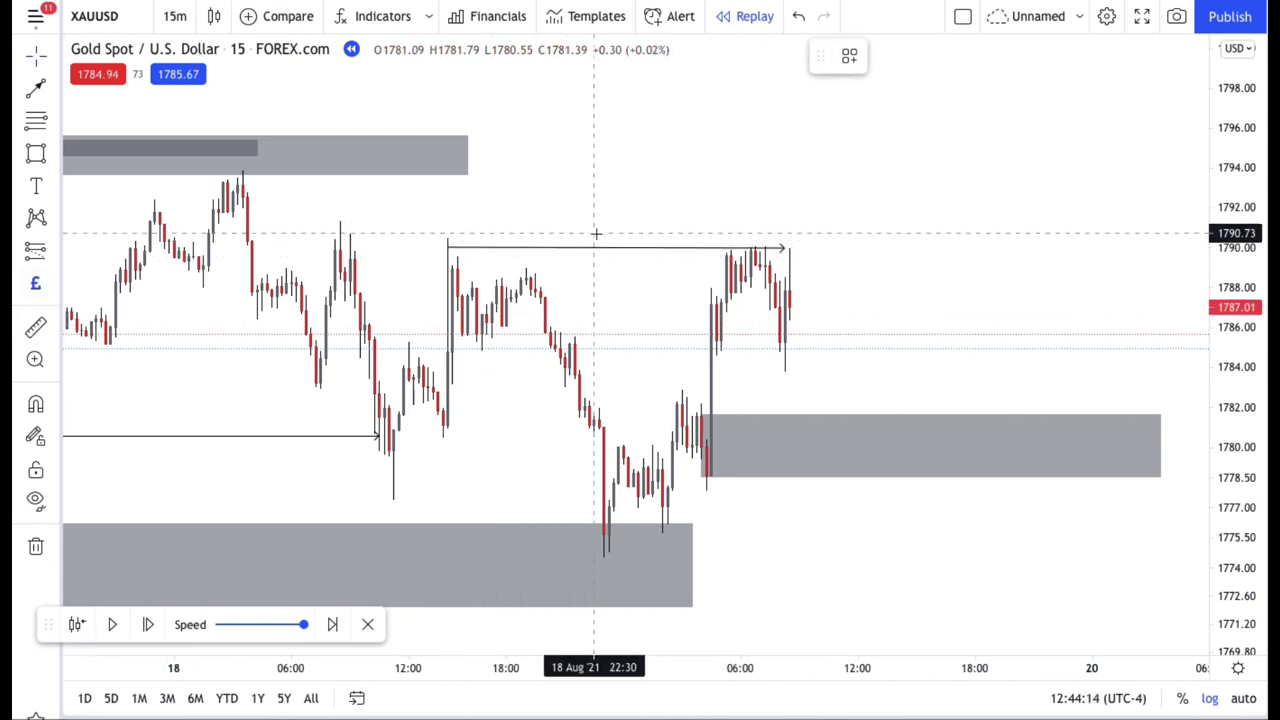
left_click(629, 233)
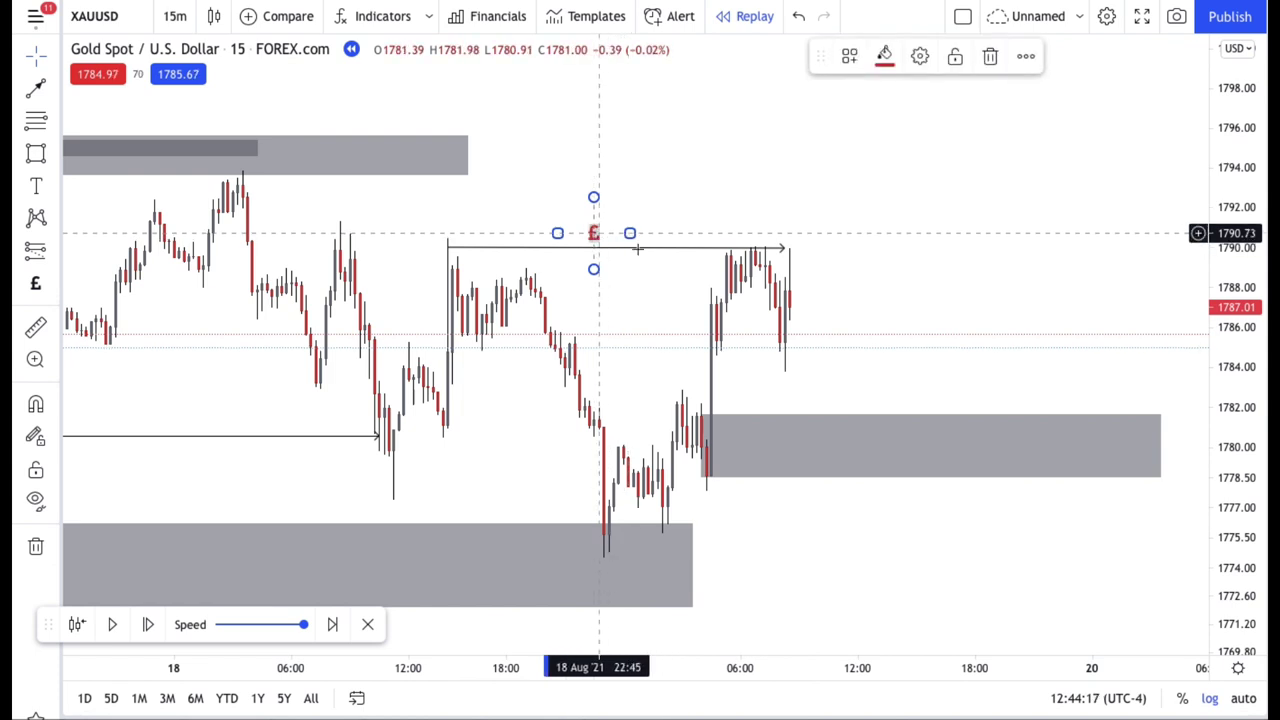
left_click_drag(743, 198, 771, 211)
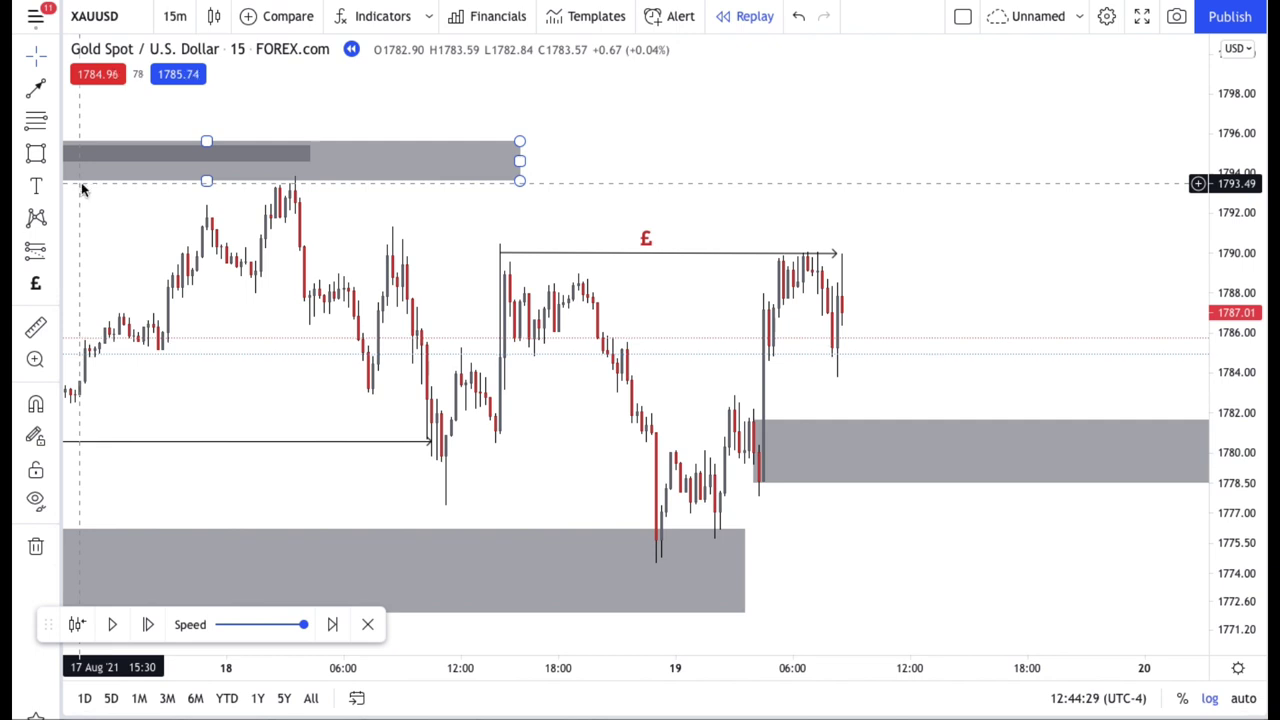
Draw a zone from 1792.00 to 1793.63 and stretch it far to the right
left_click(36, 153)
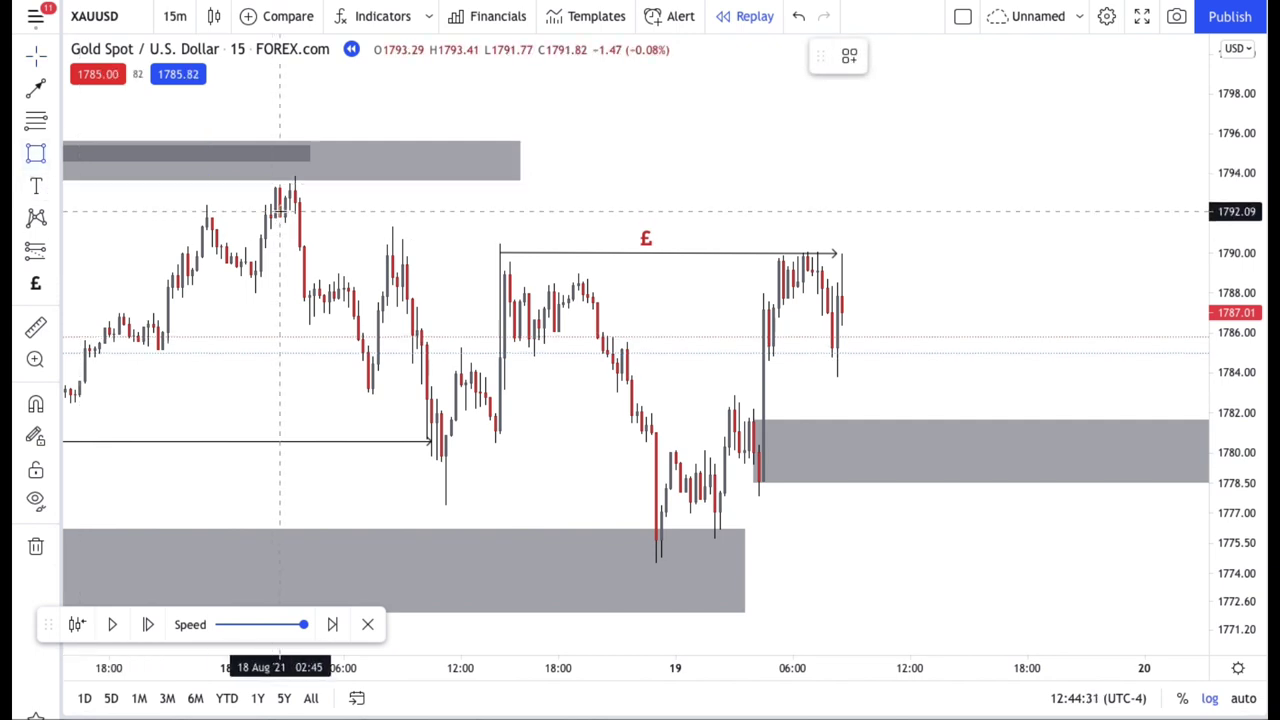
left_click(285, 212)
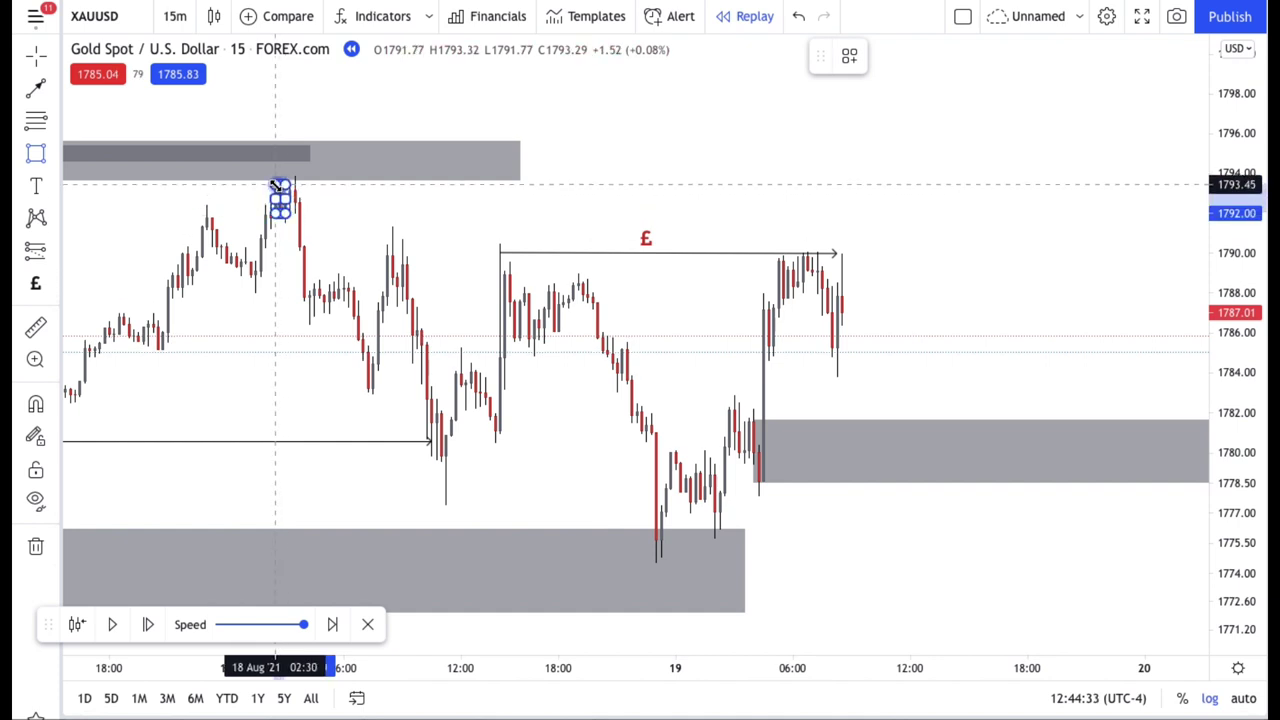
left_click(281, 181)
left_click_drag(281, 197, 1140, 196)
left_click(871, 114)
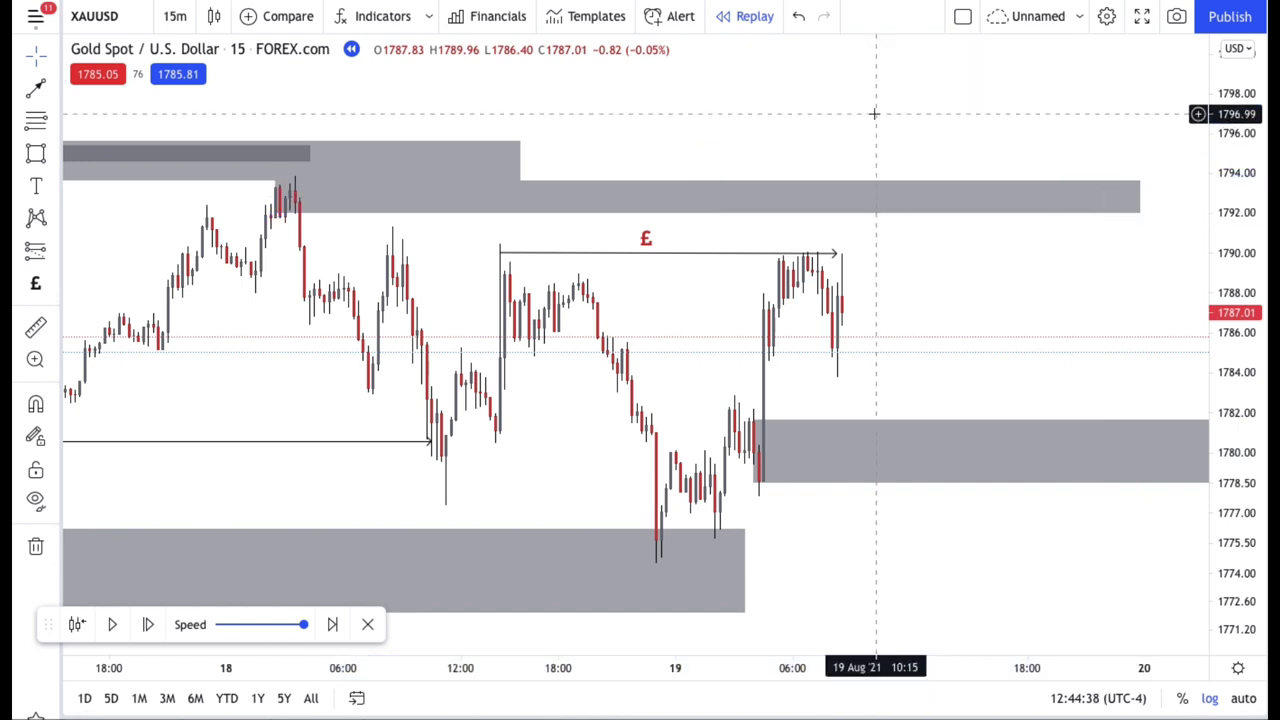
Apply the saved Entry drawing style to the new zone
left_click(442, 205)
left_click(852, 62)
left_click(874, 166)
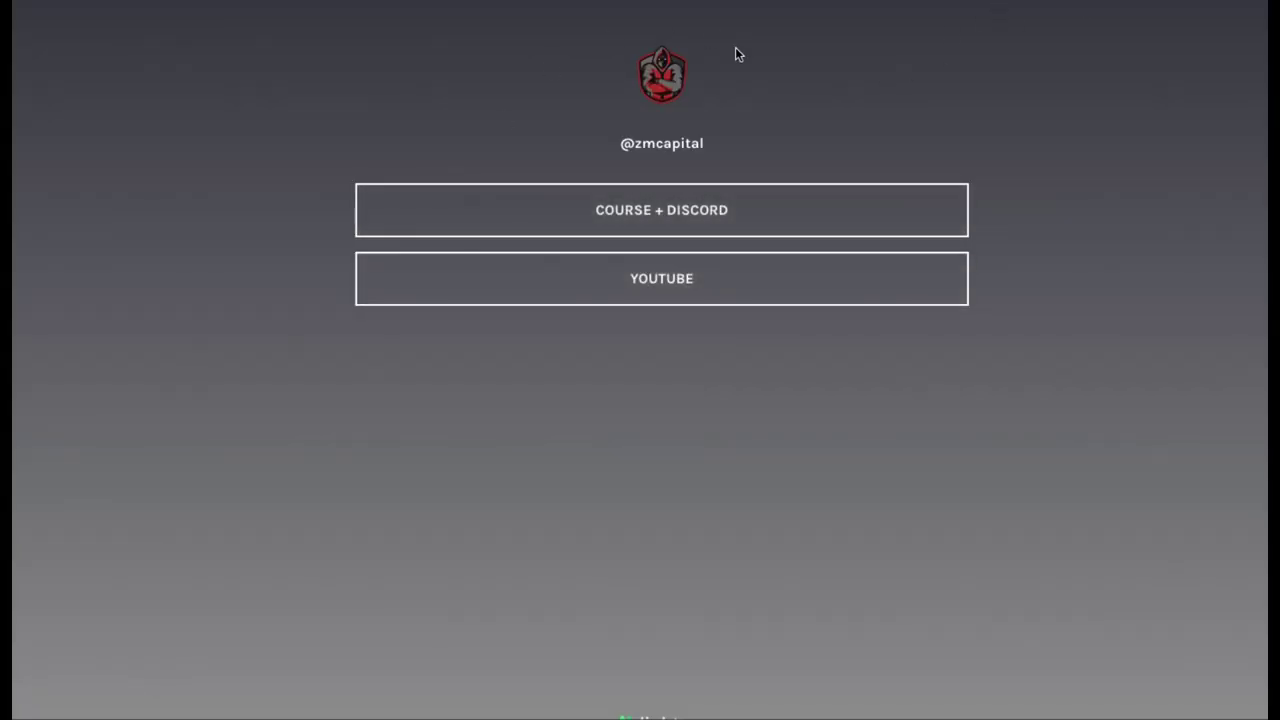
Switch to the Instagram profile browser tab
mouse_move(366, 3)
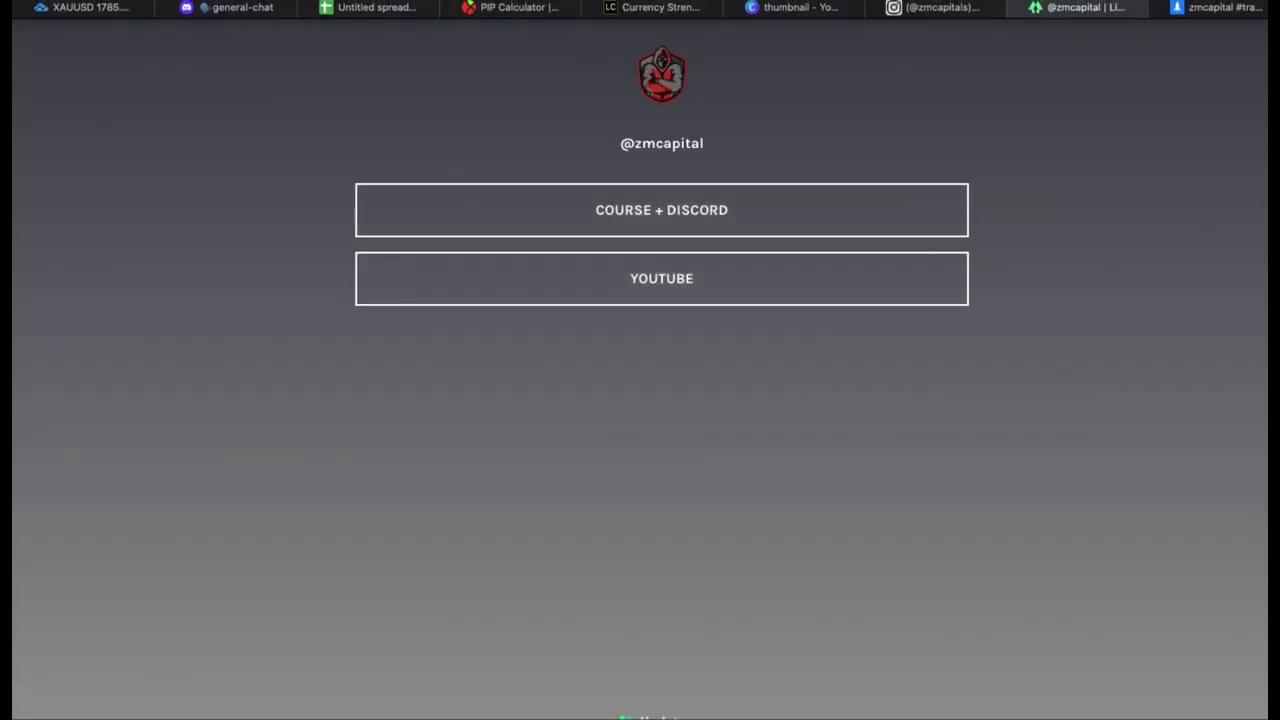
left_click(930, 8)
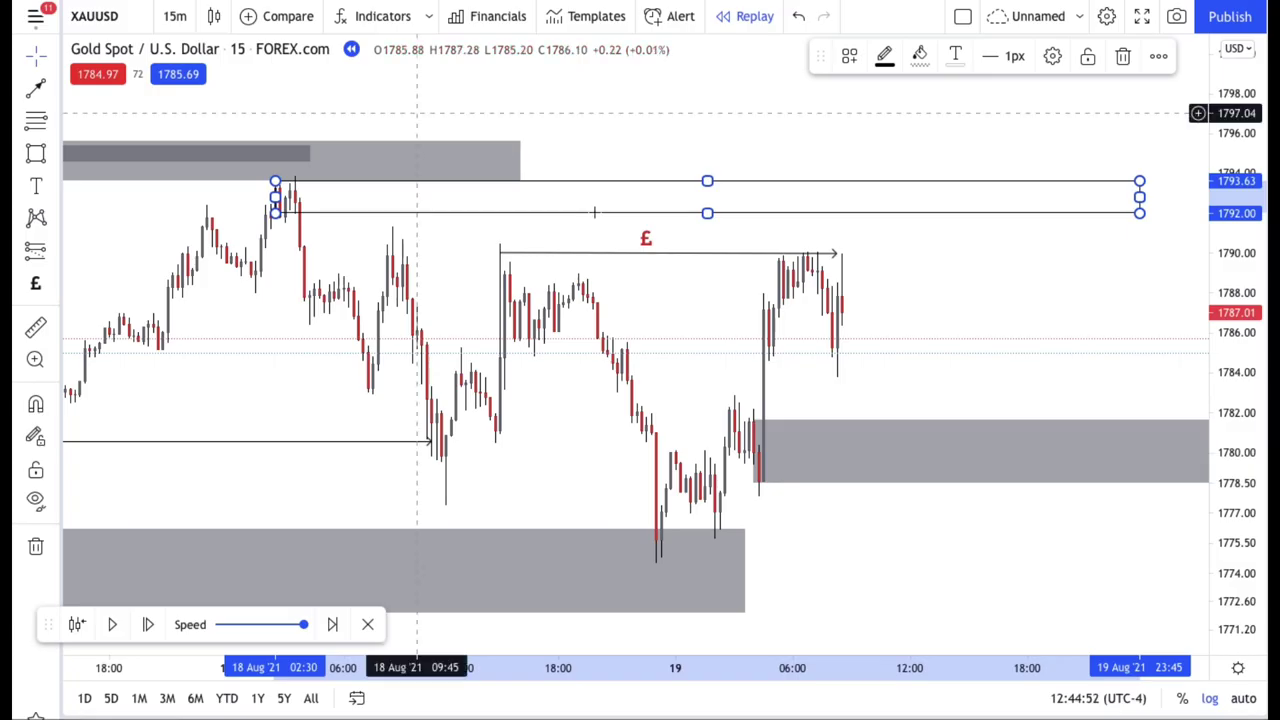
Deselect the zone, adjust the view and resume the replay toward the entry zone
left_click(814, 363)
left_click_drag(660, 344, 688, 343)
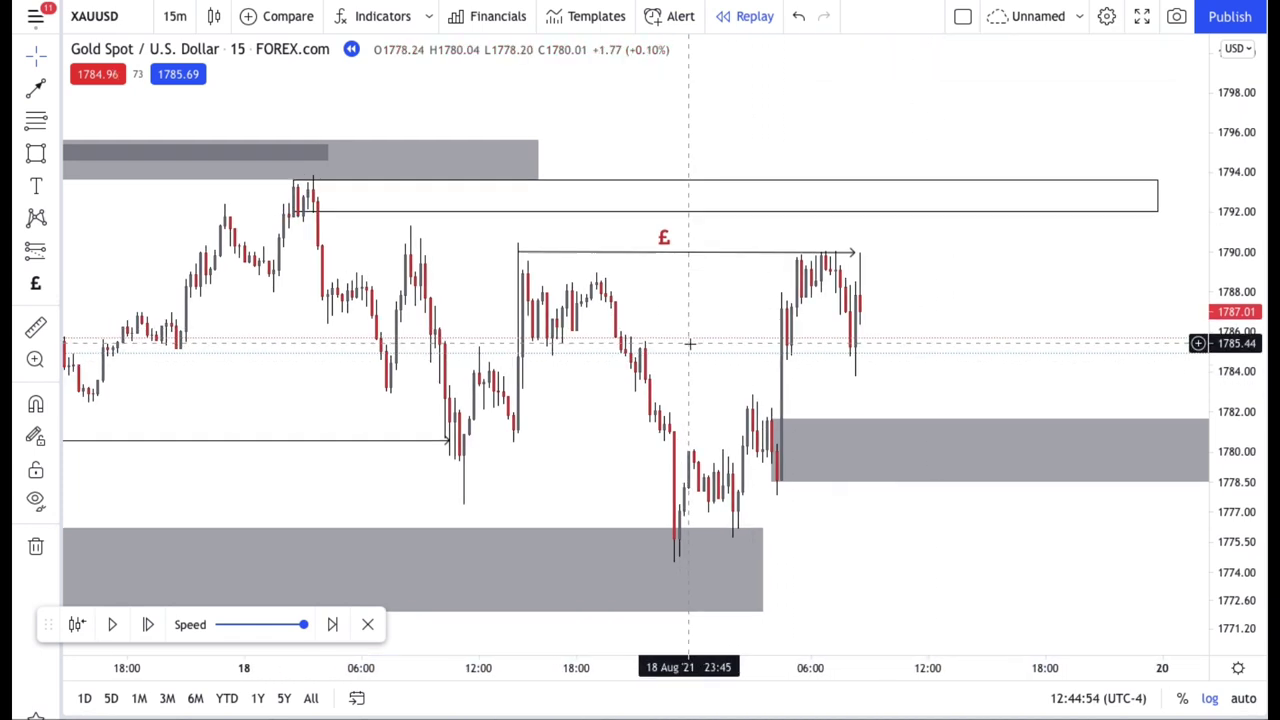
left_click(657, 253)
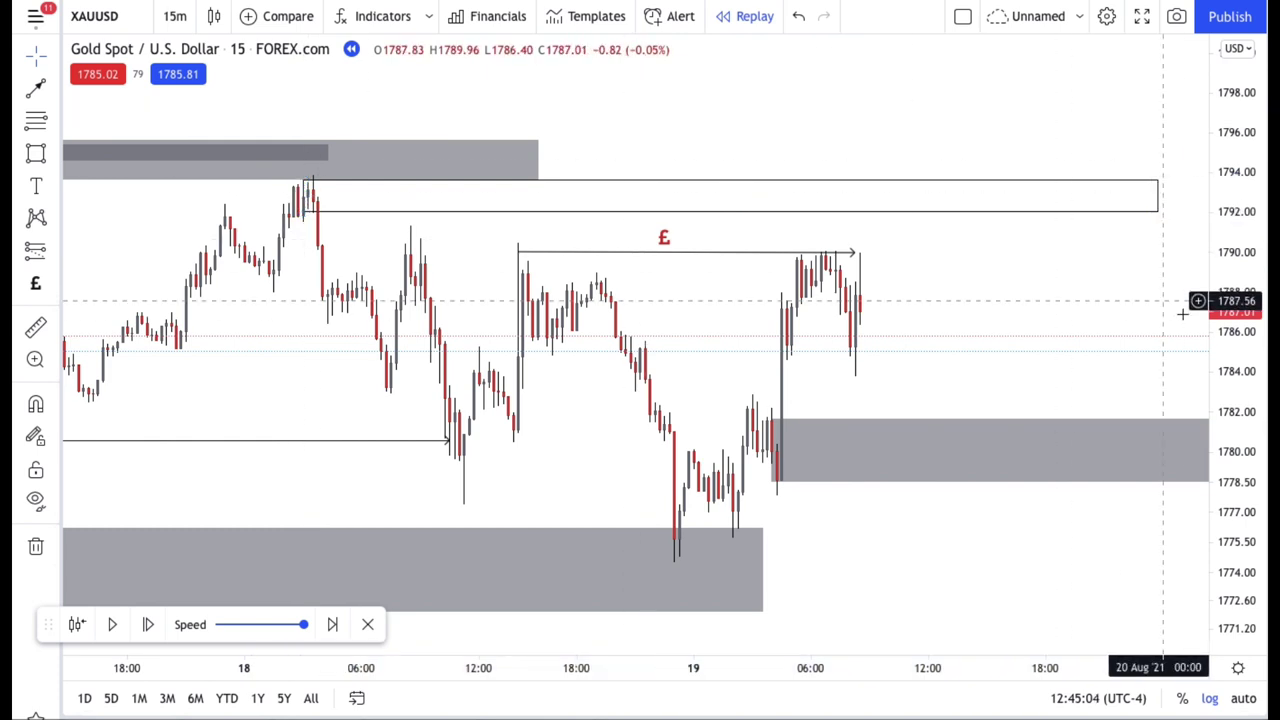
left_click_drag(1236, 335, 1236, 318)
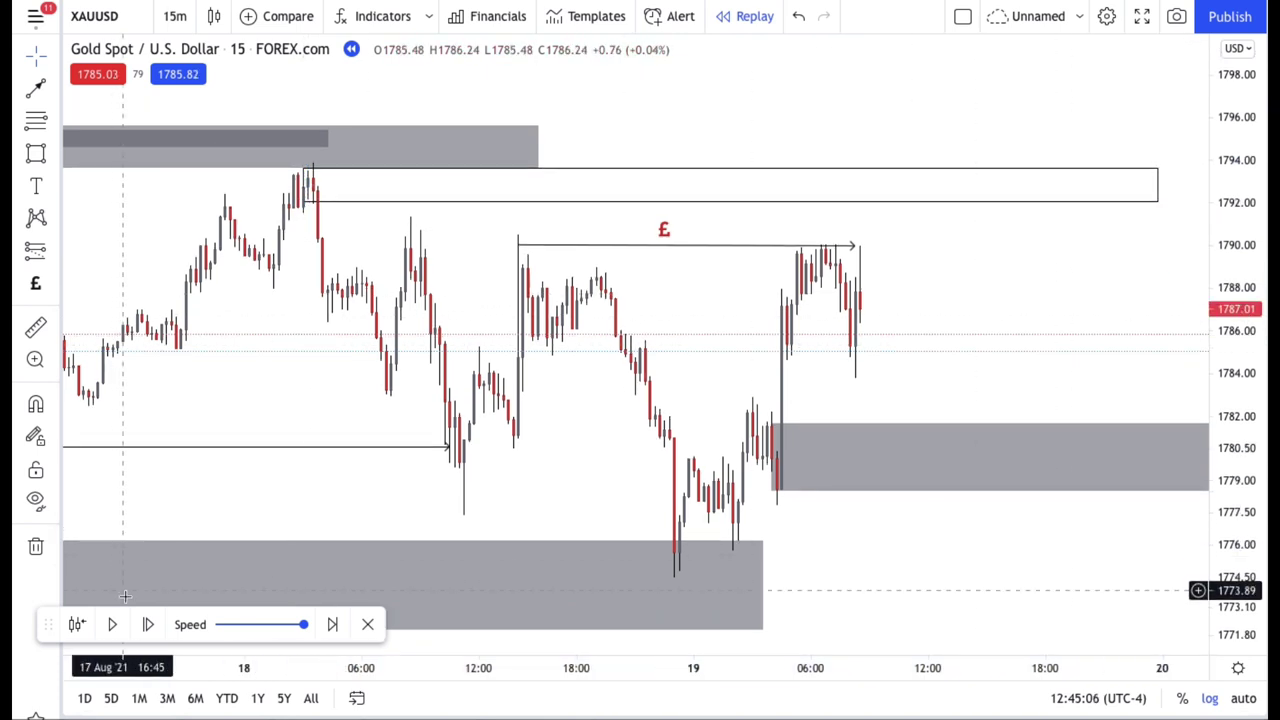
left_click(112, 624)
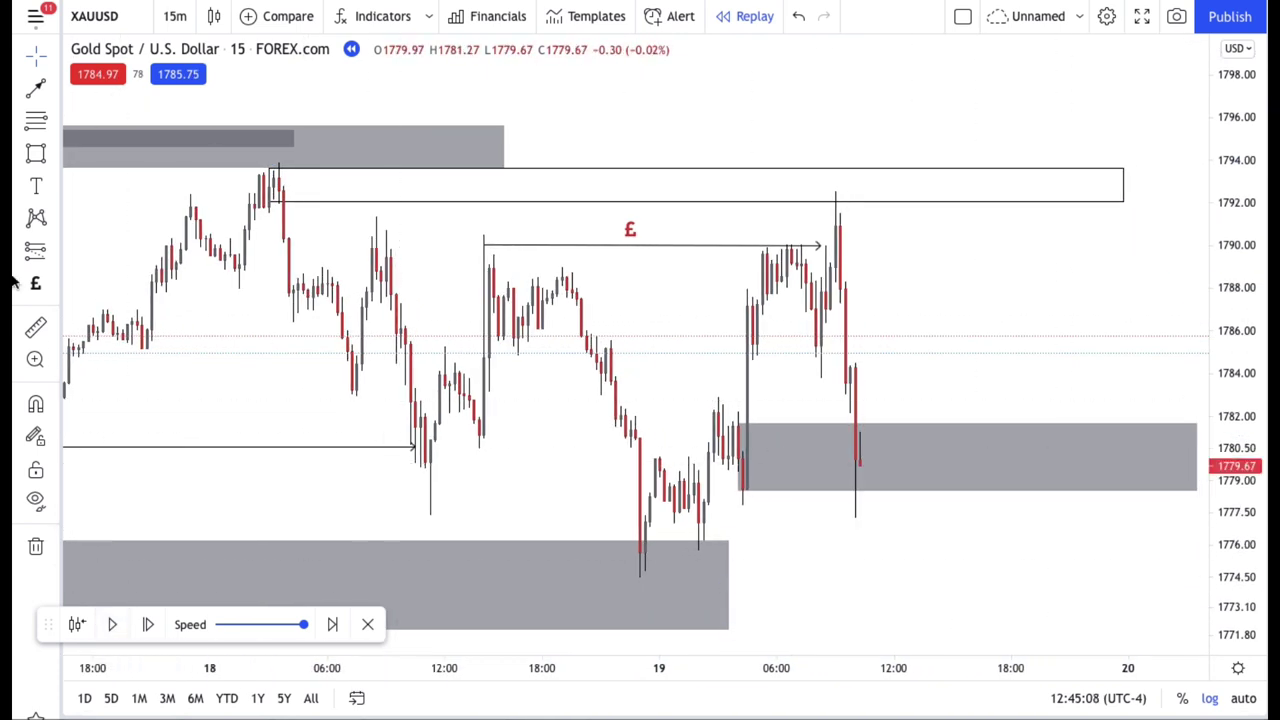
Place a short at 1792.05 with stop 1793.71 and target near 1781.66 (6.26 R/R)
left_click(835, 201)
left_click_drag(835, 118, 835, 165)
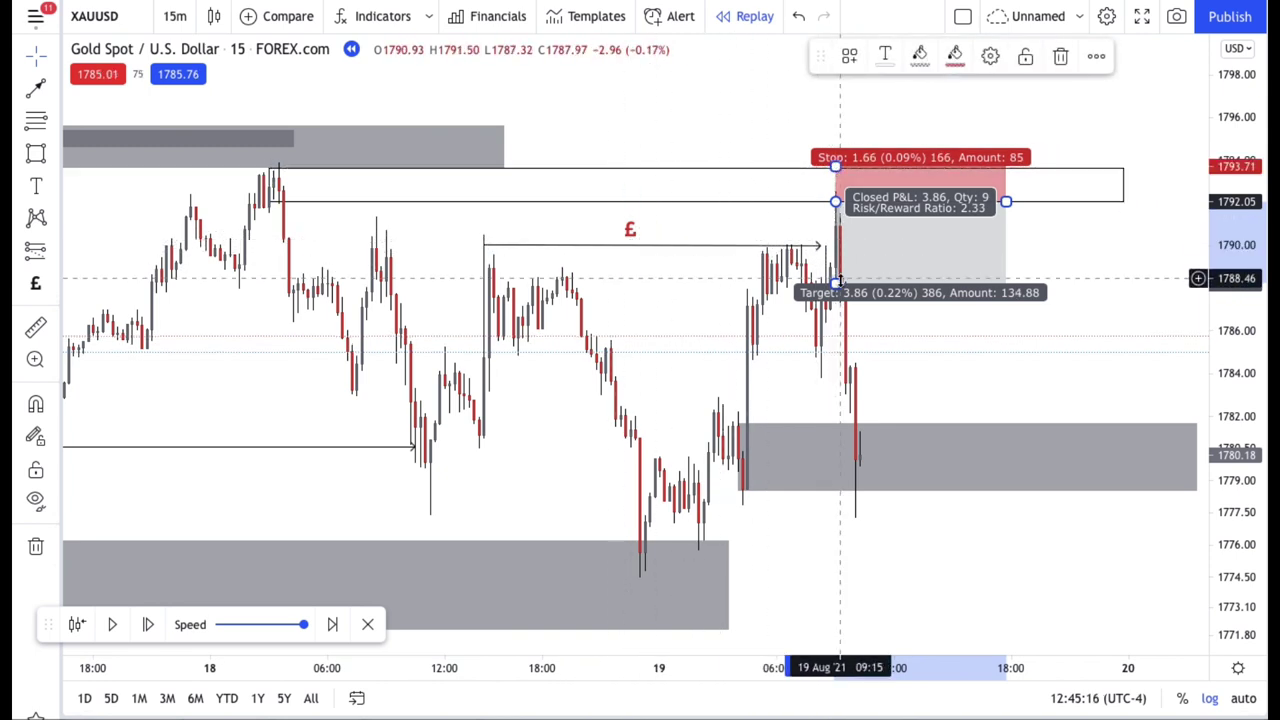
left_click_drag(835, 283, 836, 430)
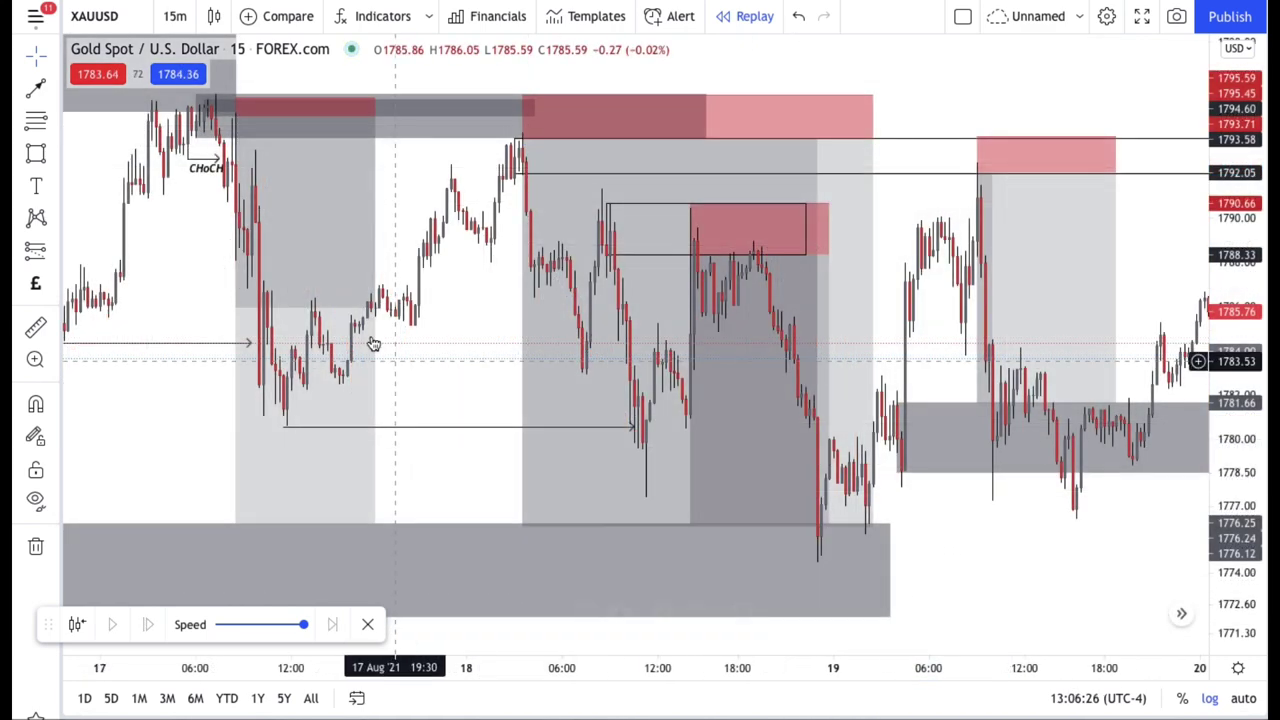
Review the finished chart's zones, arrows and short trades across 17–19 Aug
mouse_move(372, 343)
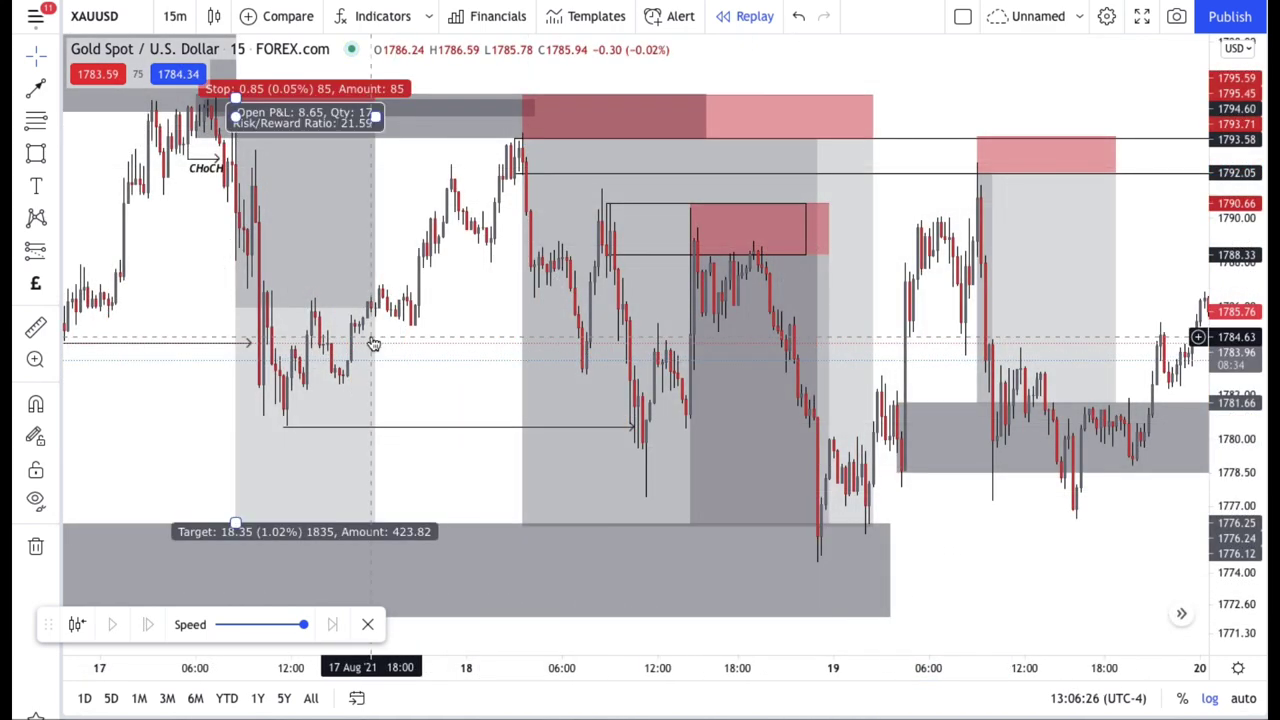